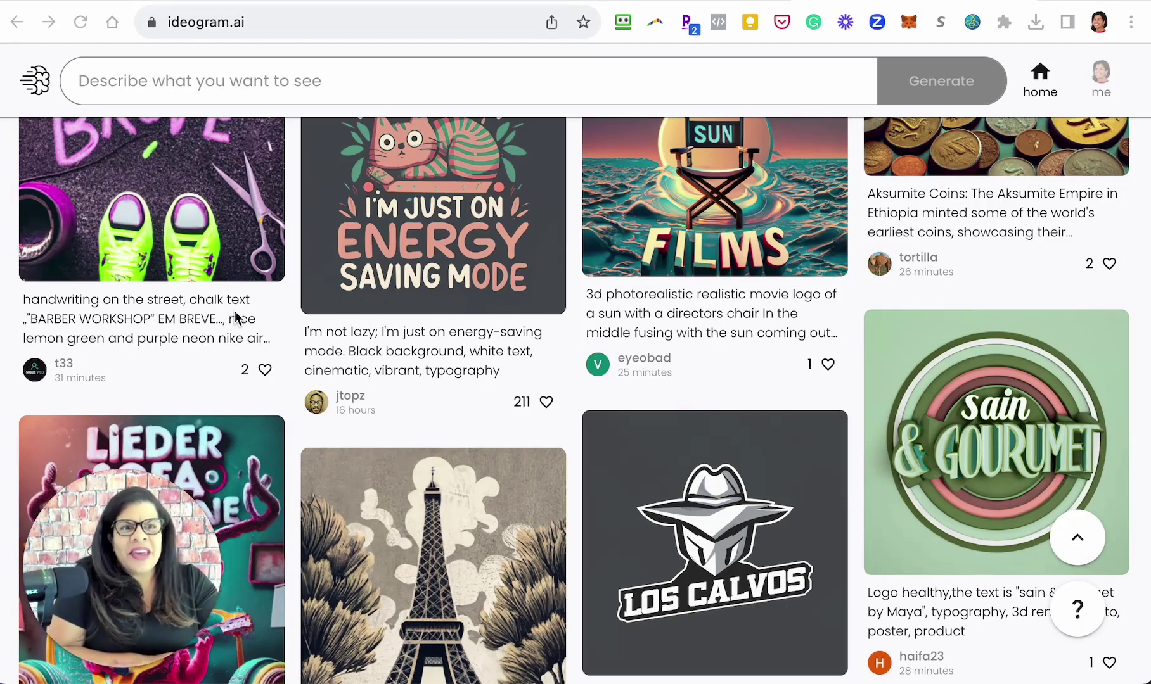
Step: Browse the community image feed on ideogram.ai to examine typography, logo and poster examples
{"action": "scroll", "coordinate": [311, 289], "scroll_direction": "up", "scroll_amount": 2}
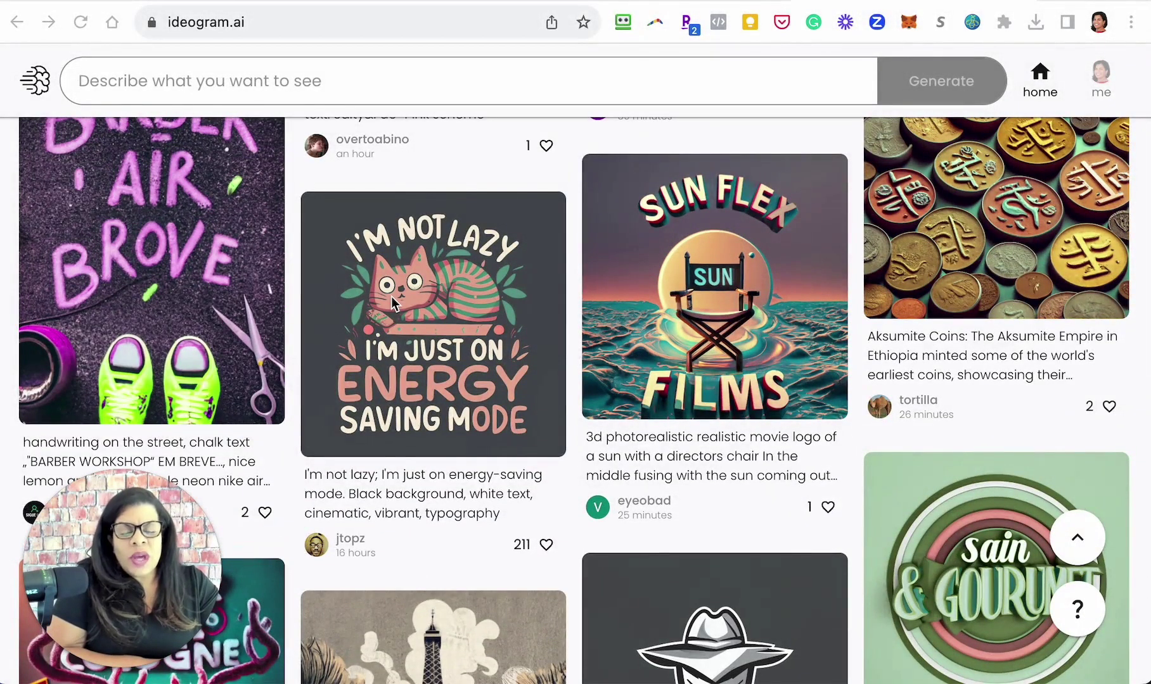
{"action": "scroll", "coordinate": [391, 297], "scroll_direction": "up", "scroll_amount": 7}
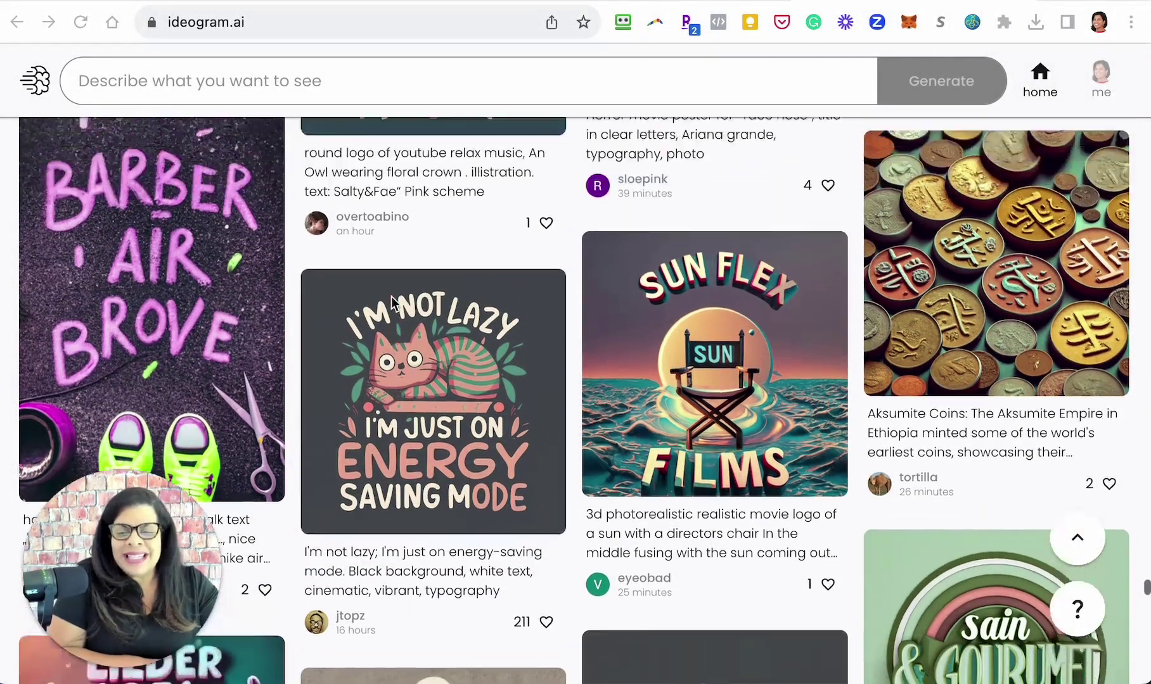
{"action": "scroll", "coordinate": [391, 296], "scroll_direction": "up", "scroll_amount": 7}
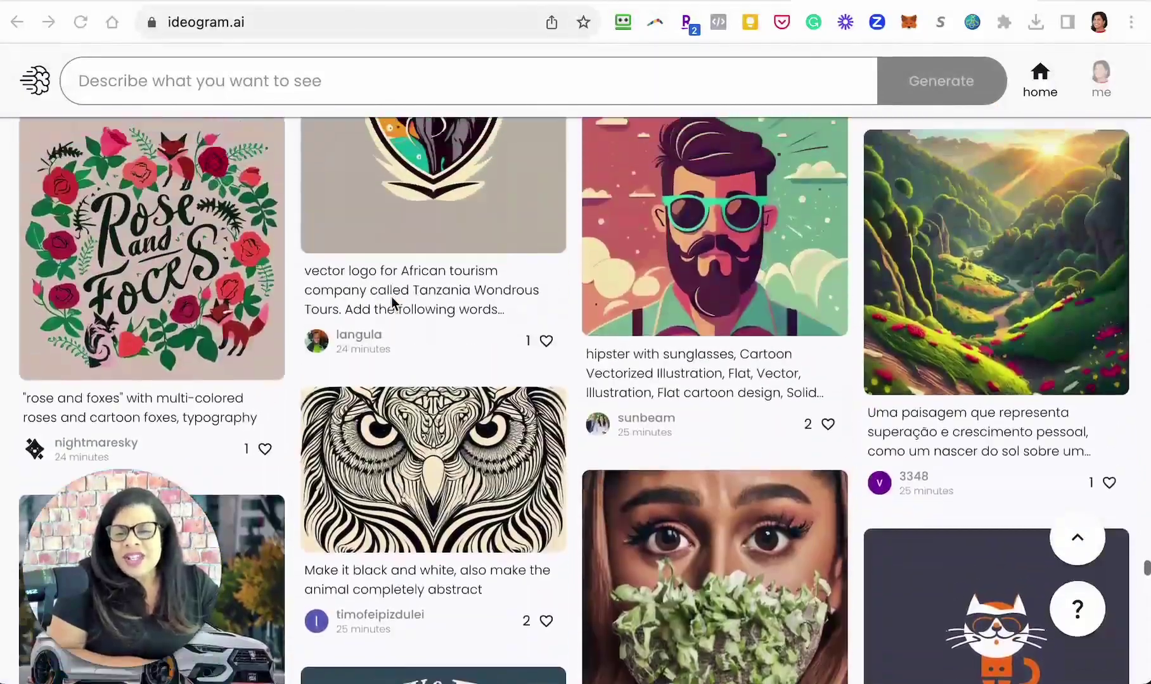
{"action": "scroll", "coordinate": [391, 296], "scroll_direction": "up", "scroll_amount": 10}
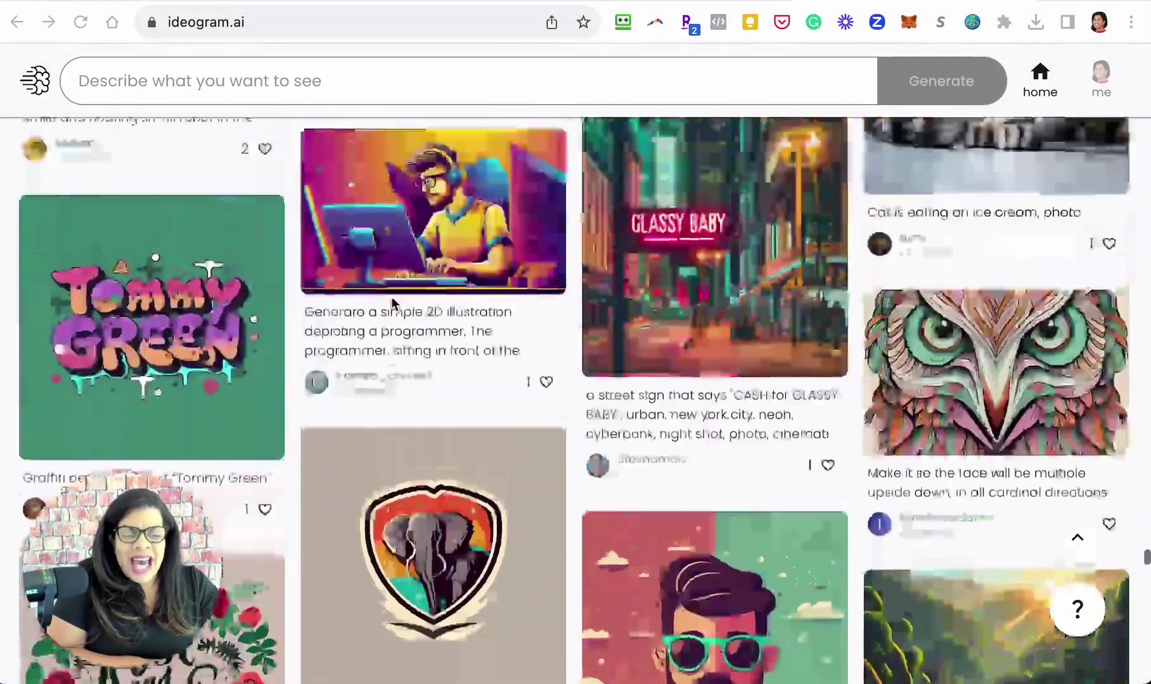
{"action": "scroll", "coordinate": [391, 303], "scroll_direction": "up", "scroll_amount": 4}
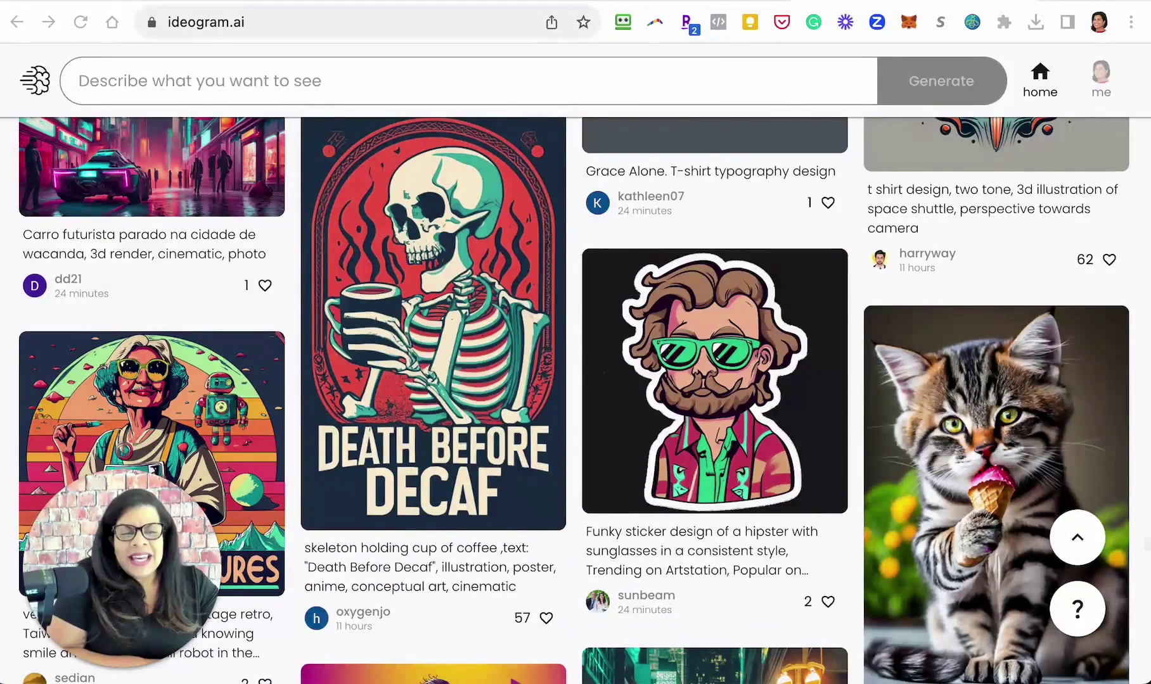
Step: Switch to the Ideogram launch announcement page and highlight "world-renowned AI experts" in the Team paragraph
{"action": "key", "text": "super+bracketleft"}
{"action": "left_click_drag", "start_coordinate": [677, 278], "coordinate": [827, 275]}
{"action": "scroll", "coordinate": [826, 271], "scroll_direction": "up", "scroll_amount": 10}
{"action": "scroll", "coordinate": [826, 271], "scroll_direction": "up", "scroll_amount": 1}
{"action": "left_click_drag", "start_coordinate": [732, 315], "coordinate": [902, 312]}
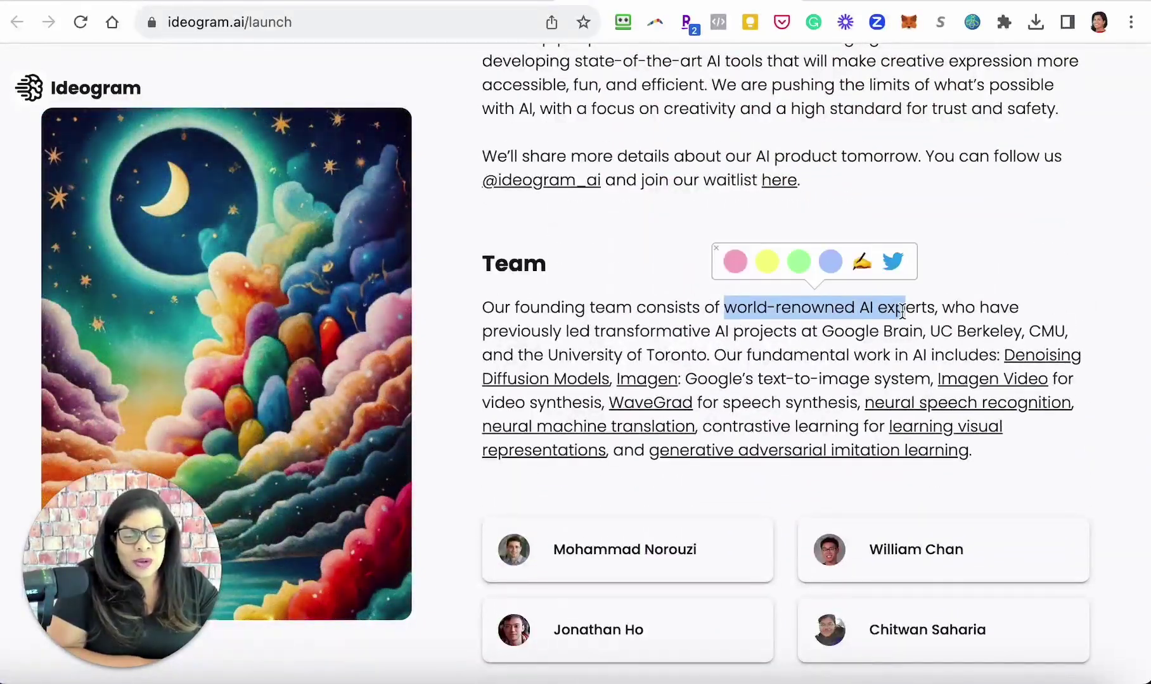
Step: Look over the team section, view the linked Imagen Video page and return to the announcement
{"action": "scroll", "coordinate": [902, 311], "scroll_direction": "down", "scroll_amount": 2}
{"action": "scroll", "coordinate": [943, 446], "scroll_direction": "down", "scroll_amount": 5}
{"action": "scroll", "coordinate": [942, 446], "scroll_direction": "up", "scroll_amount": 4}
{"action": "left_click", "coordinate": [1041, 289]}
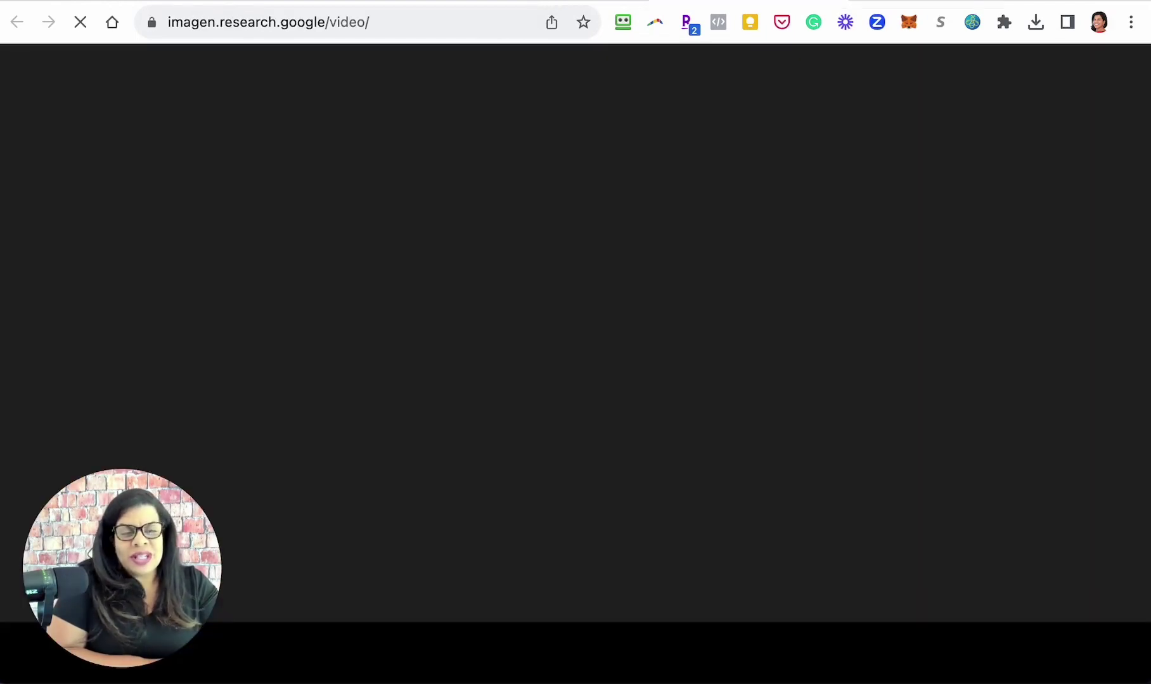
{"action": "key", "text": "super+Left"}
Step: Highlight the announcement date "August 22, 2023" under the Announcing Ideogram AI heading
{"action": "scroll", "coordinate": [691, 168], "scroll_direction": "up", "scroll_amount": 4}
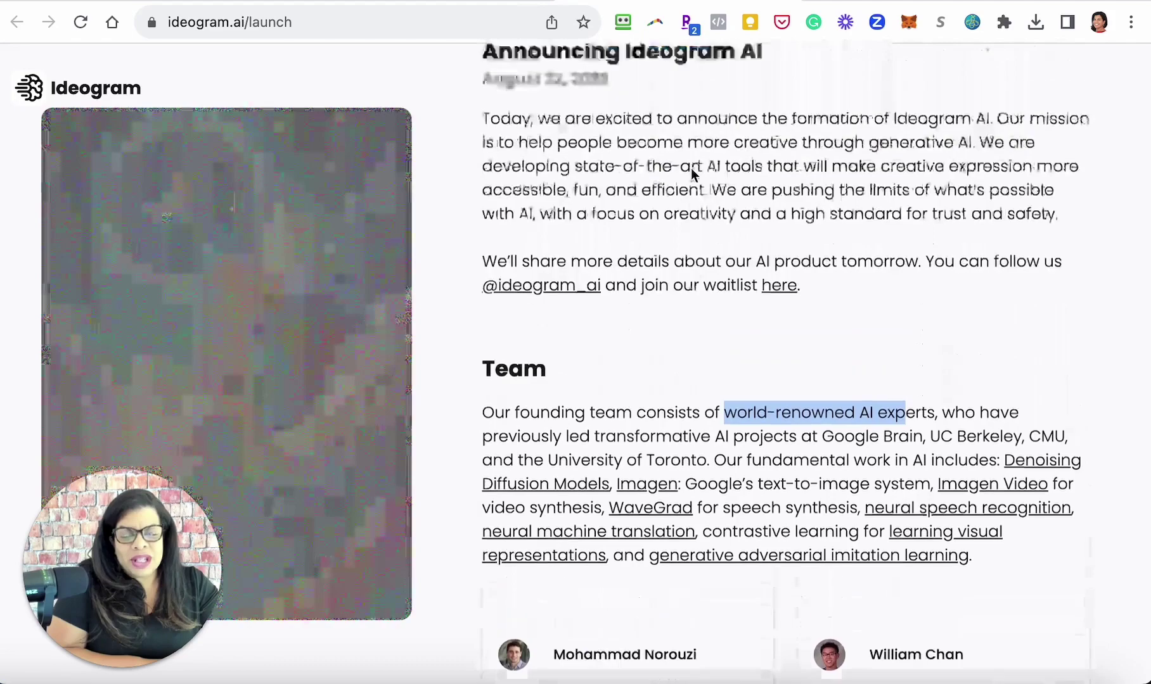
{"action": "left_click", "coordinate": [559, 127]}
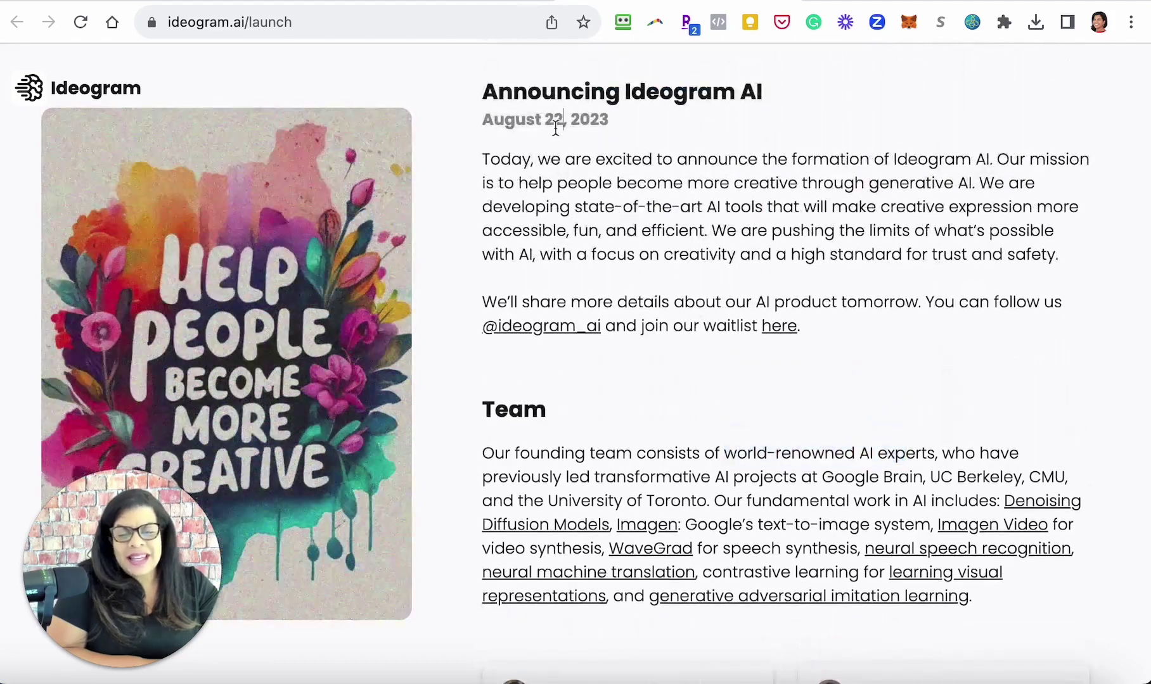
{"action": "left_click_drag", "start_coordinate": [485, 121], "coordinate": [636, 127]}
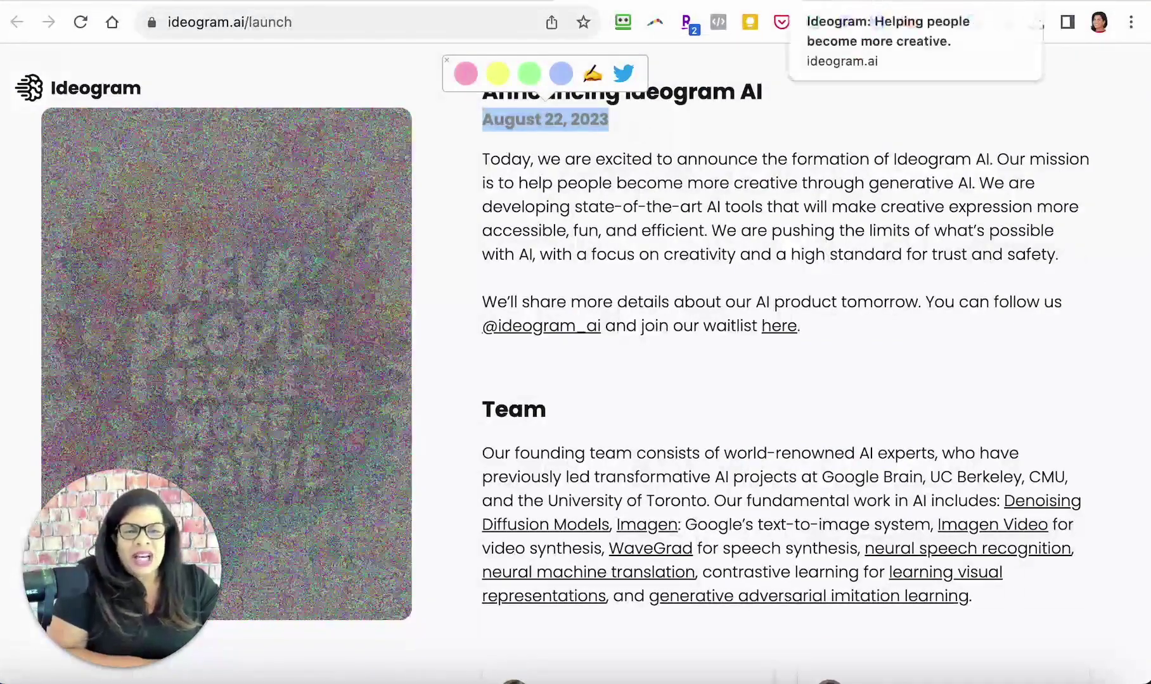
Step: Return to the Ideogram image feed and look through the sticker, poster and T-shirt designs
{"action": "left_click", "coordinate": [823, 1]}
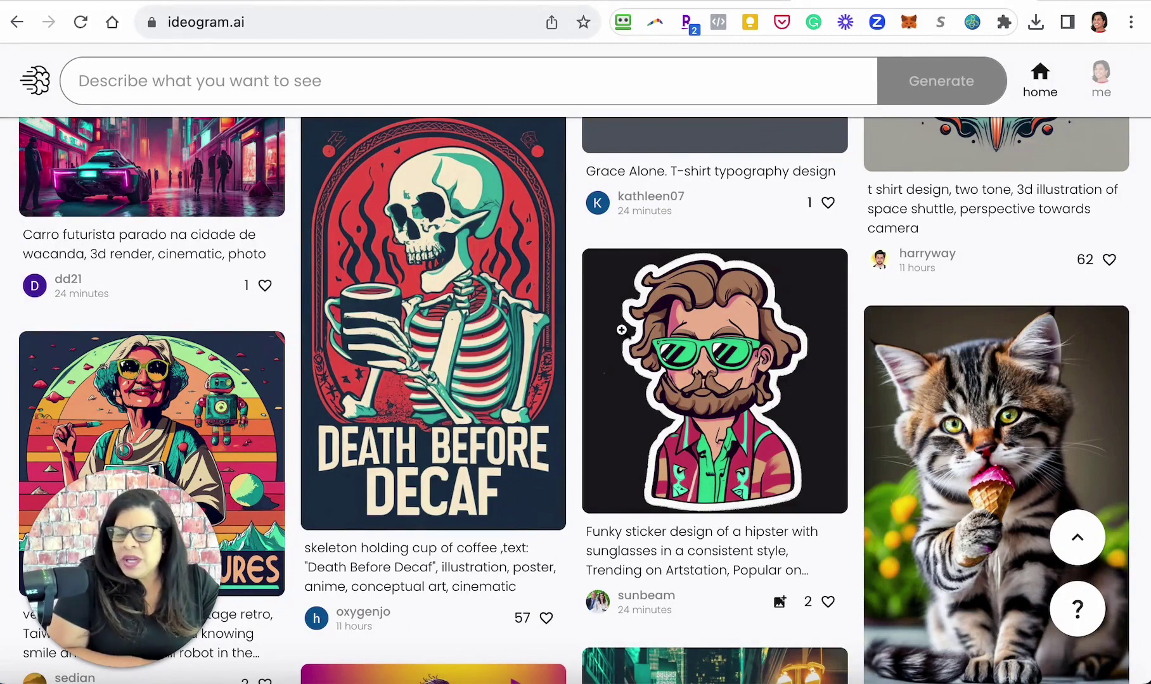
{"action": "scroll", "coordinate": [621, 330], "scroll_direction": "down", "scroll_amount": 3}
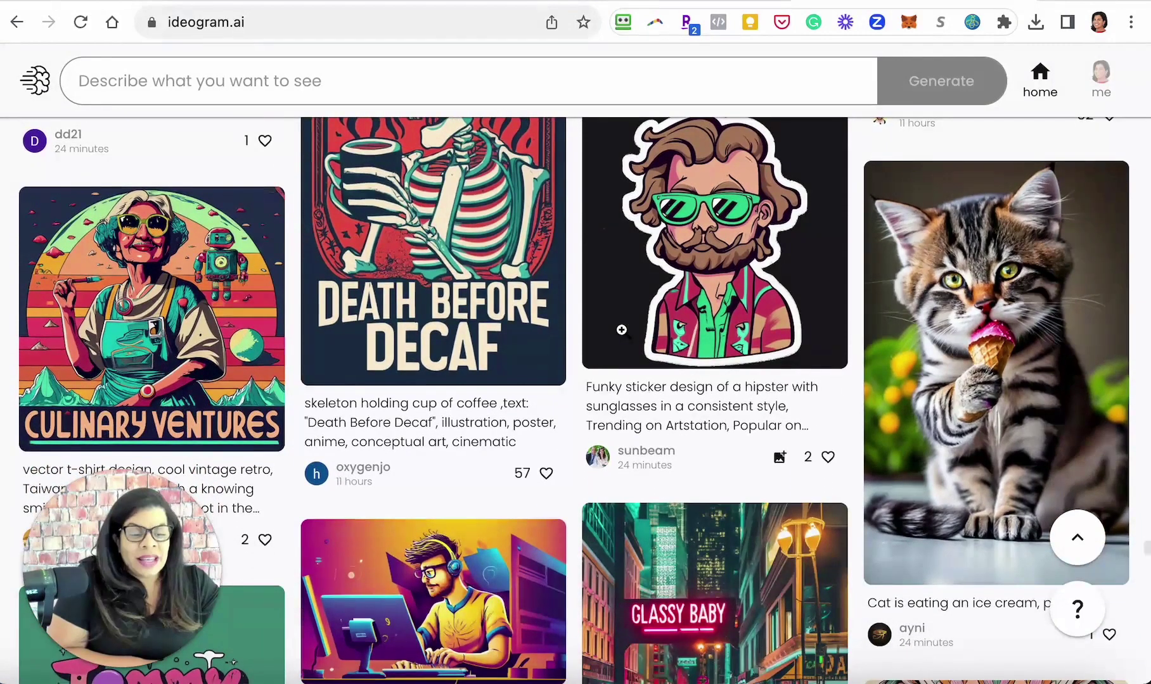
{"action": "scroll", "coordinate": [622, 330], "scroll_direction": "up", "scroll_amount": 2}
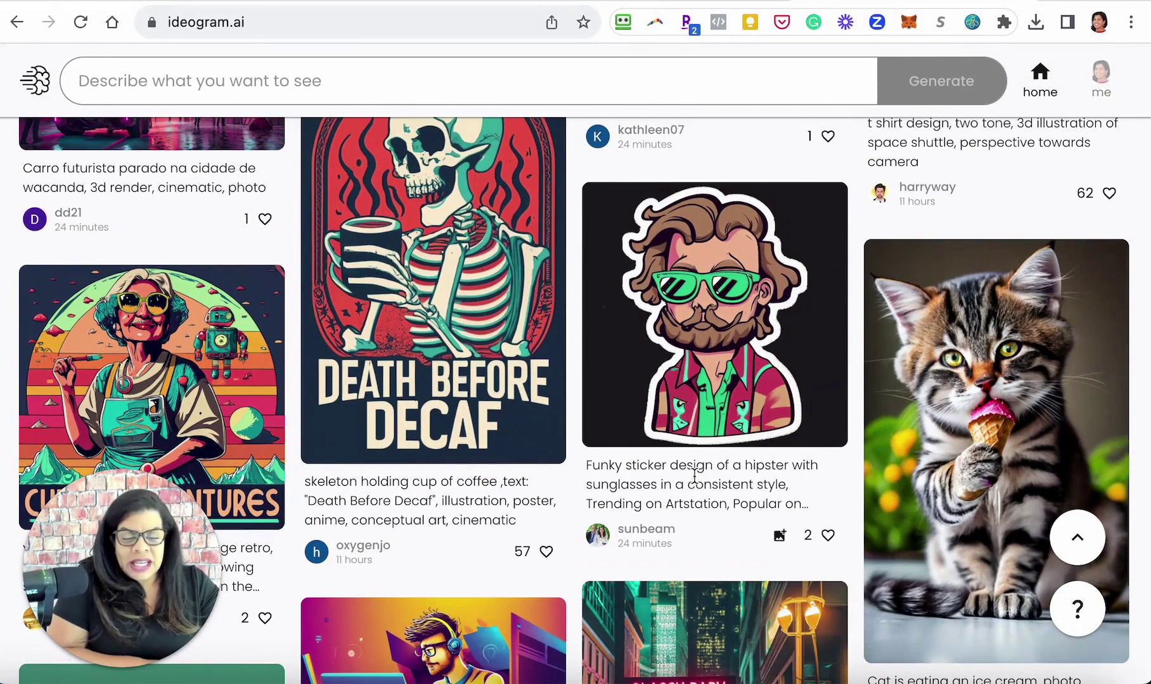
{"action": "scroll", "coordinate": [700, 315], "scroll_direction": "up", "scroll_amount": 6}
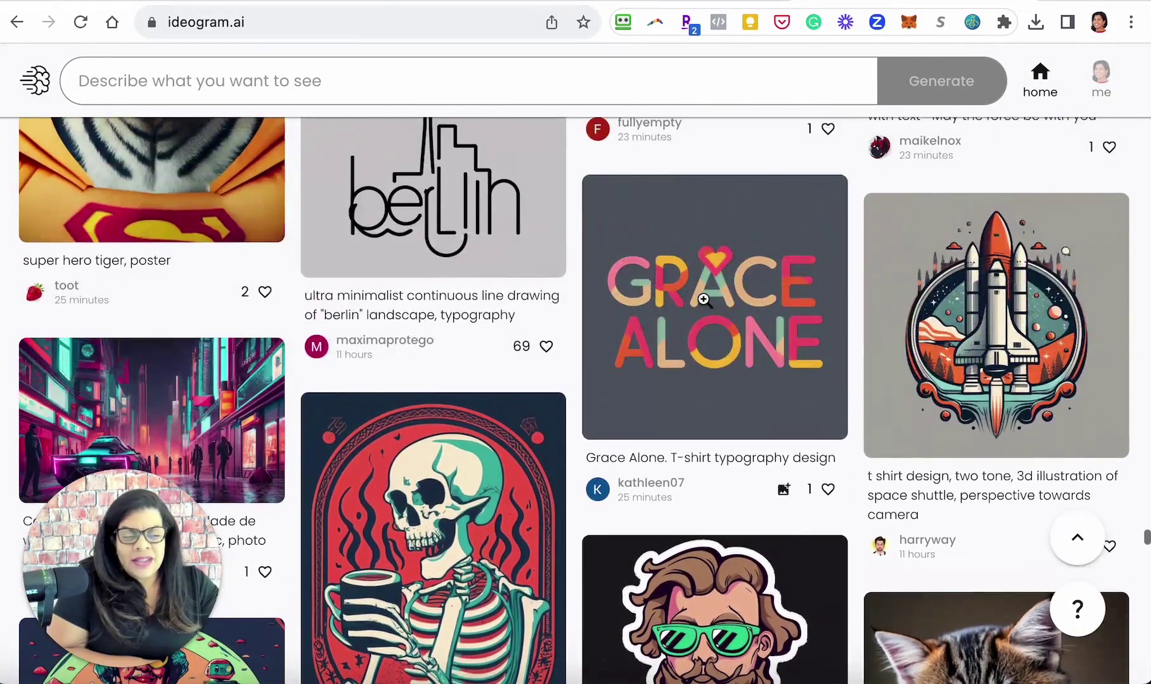
Step: View the Grace Alone T-shirt design and its parent image, highlight the parent's prompt, and close the image details
{"action": "left_click", "coordinate": [706, 308]}
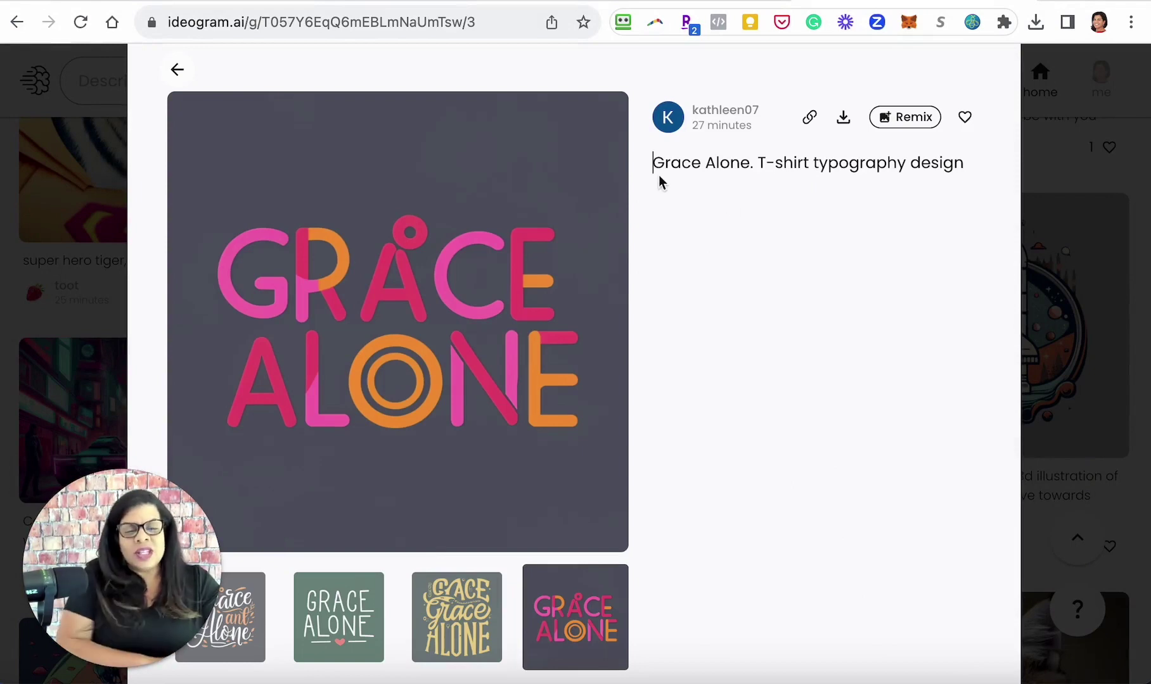
{"action": "left_click_drag", "start_coordinate": [654, 166], "coordinate": [960, 162]}
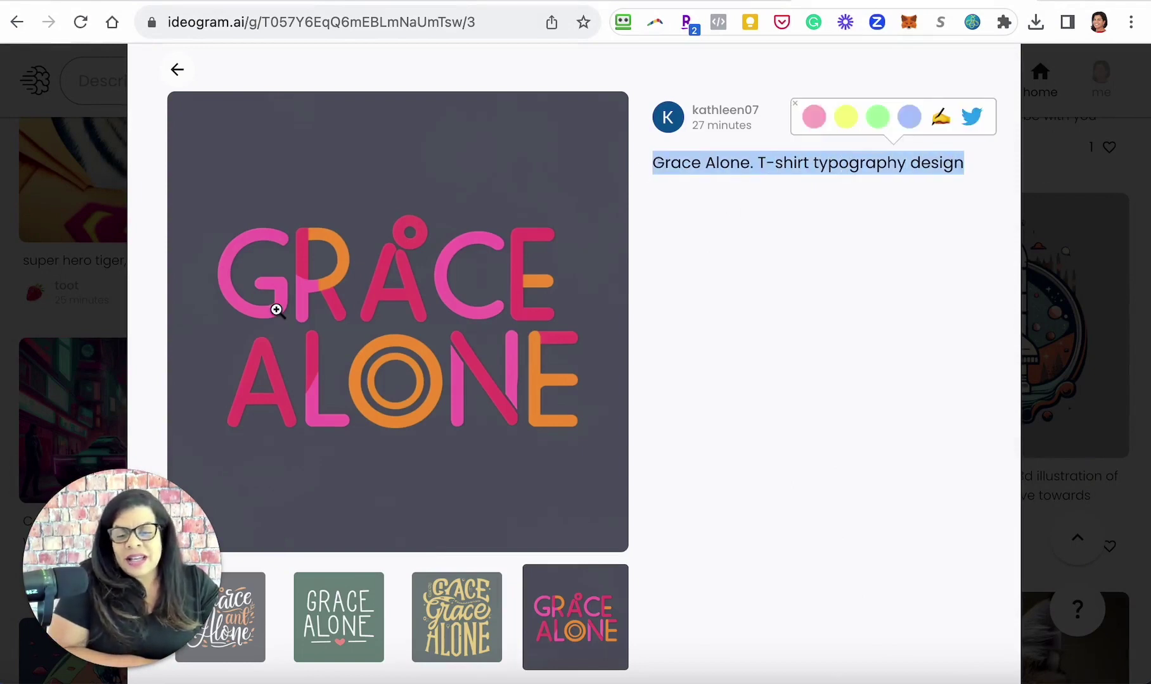
{"action": "left_click", "coordinate": [178, 70]}
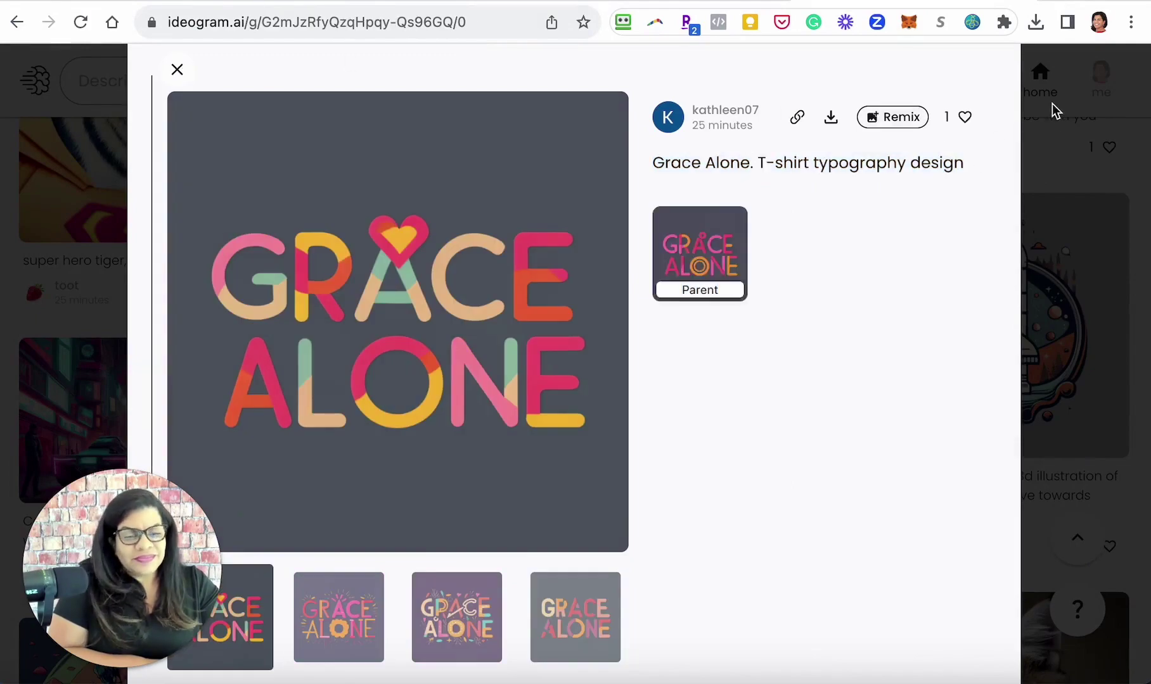
{"action": "left_click", "coordinate": [1052, 105]}
Step: Go back to the beginning of the image feed and reload the Trending images
{"action": "scroll", "coordinate": [762, 352], "scroll_direction": "down", "scroll_amount": 10}
{"action": "scroll", "coordinate": [761, 355], "scroll_direction": "up", "scroll_amount": 15}
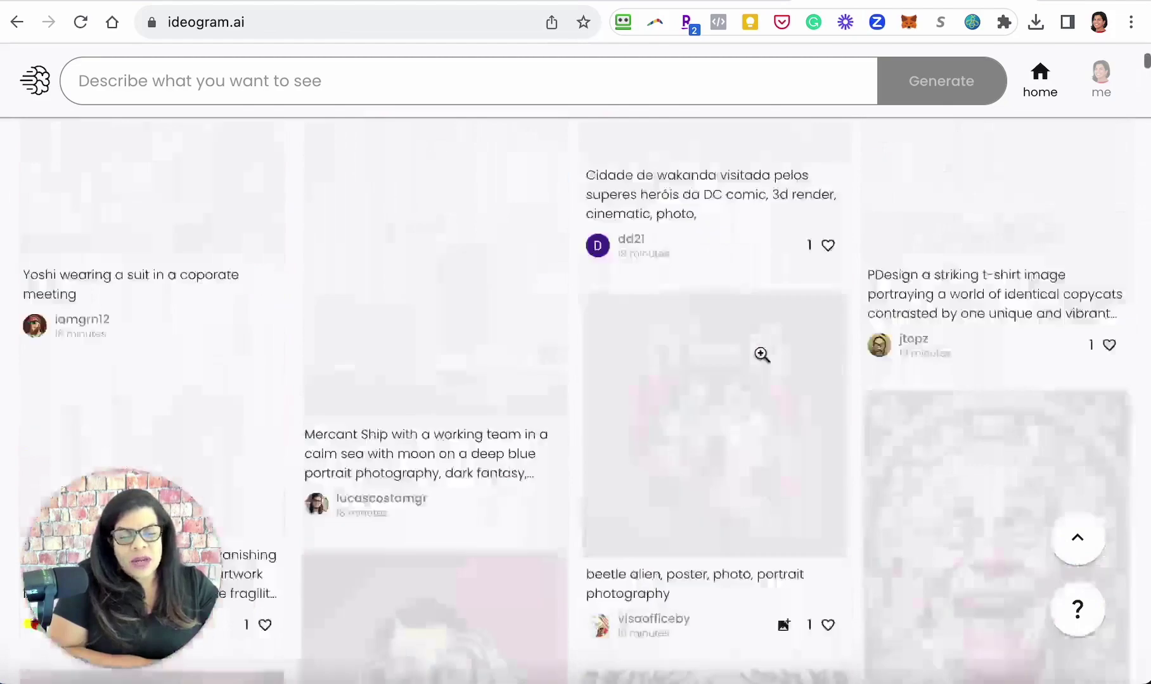
{"action": "scroll", "coordinate": [762, 355], "scroll_direction": "up", "scroll_amount": 5}
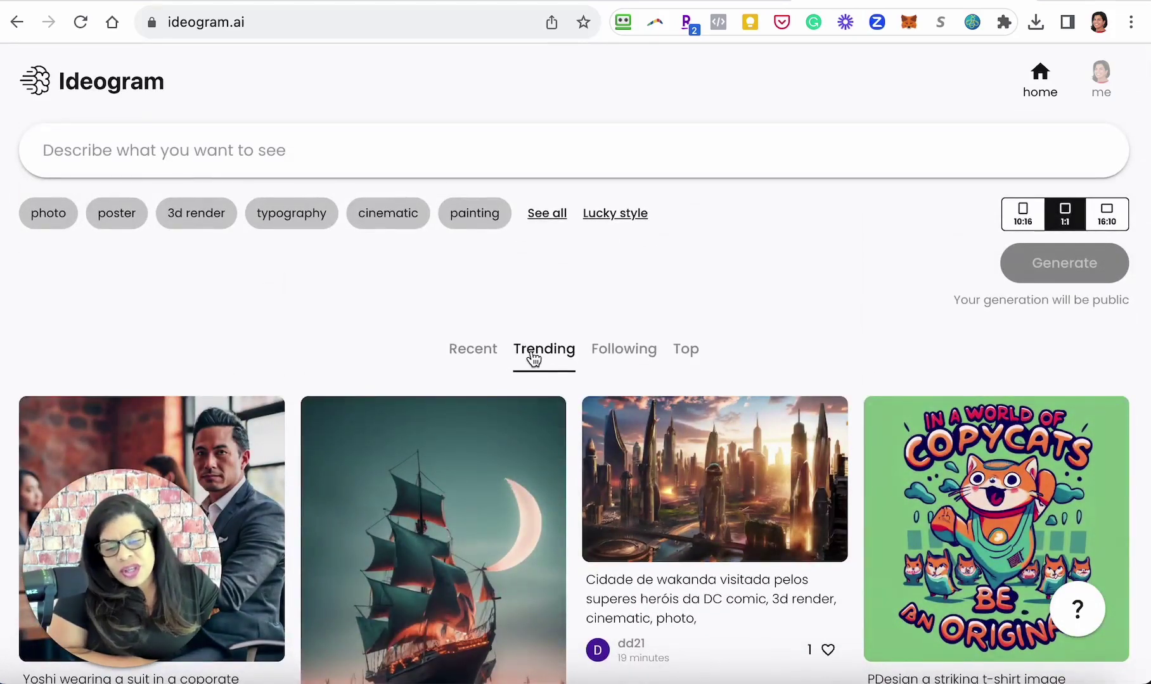
{"action": "scroll", "coordinate": [555, 346], "scroll_direction": "down", "scroll_amount": 2}
{"action": "left_click", "coordinate": [546, 271]}
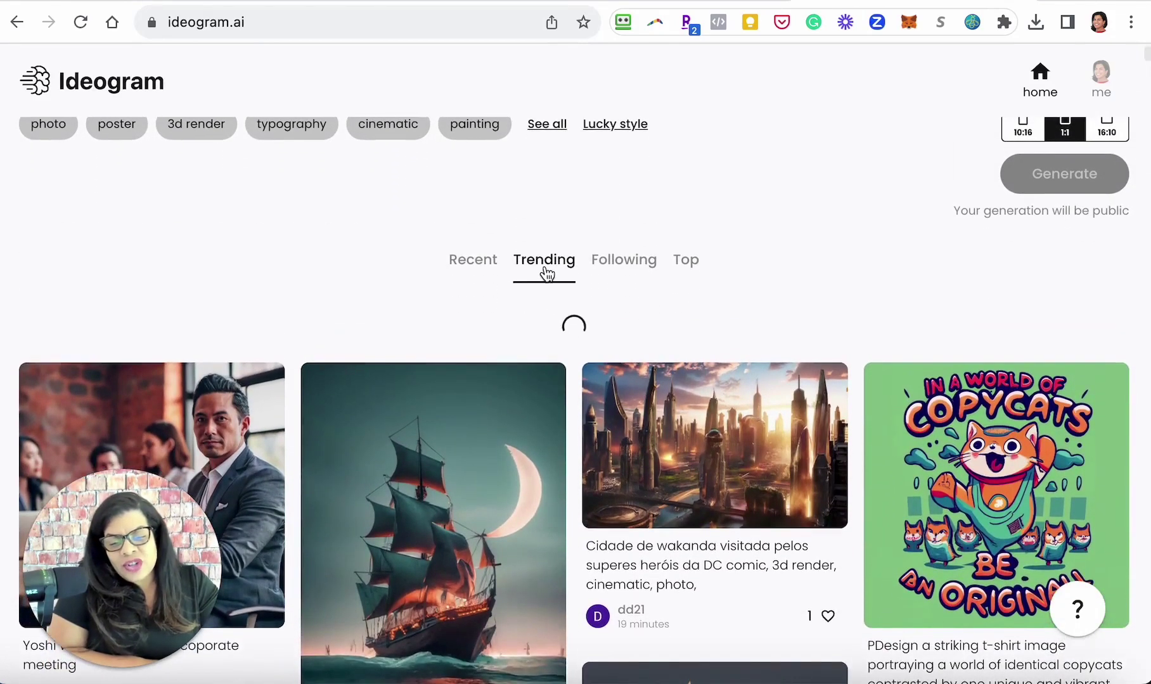
Step: Find the "HOLY COW I'M CUTE" T-shirt design in the Trending feed, inspect its prompt and variations, and close it
{"action": "scroll", "coordinate": [586, 472], "scroll_direction": "down", "scroll_amount": 8}
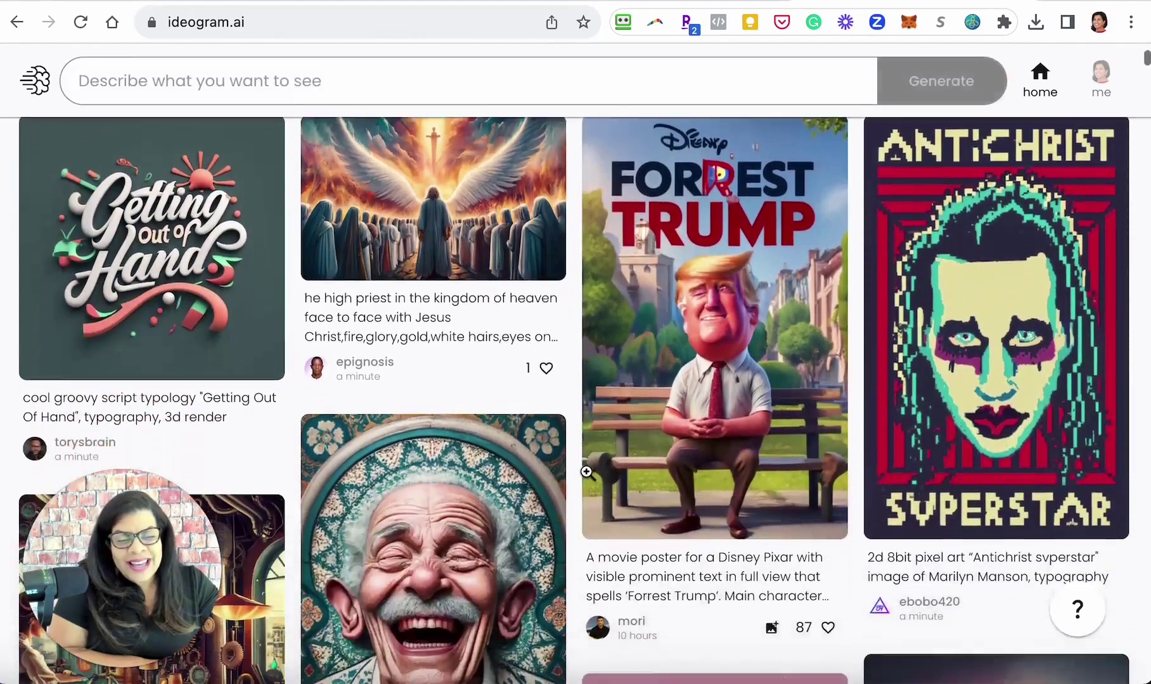
{"action": "scroll", "coordinate": [586, 472], "scroll_direction": "down", "scroll_amount": 4}
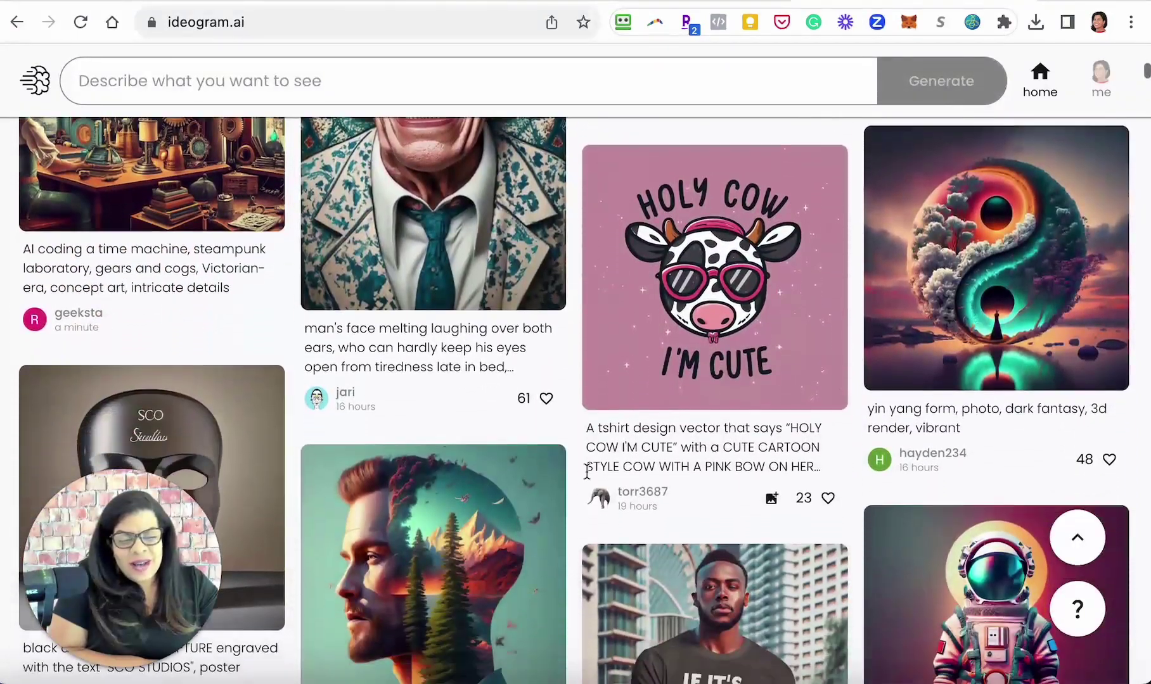
{"action": "left_click", "coordinate": [731, 259]}
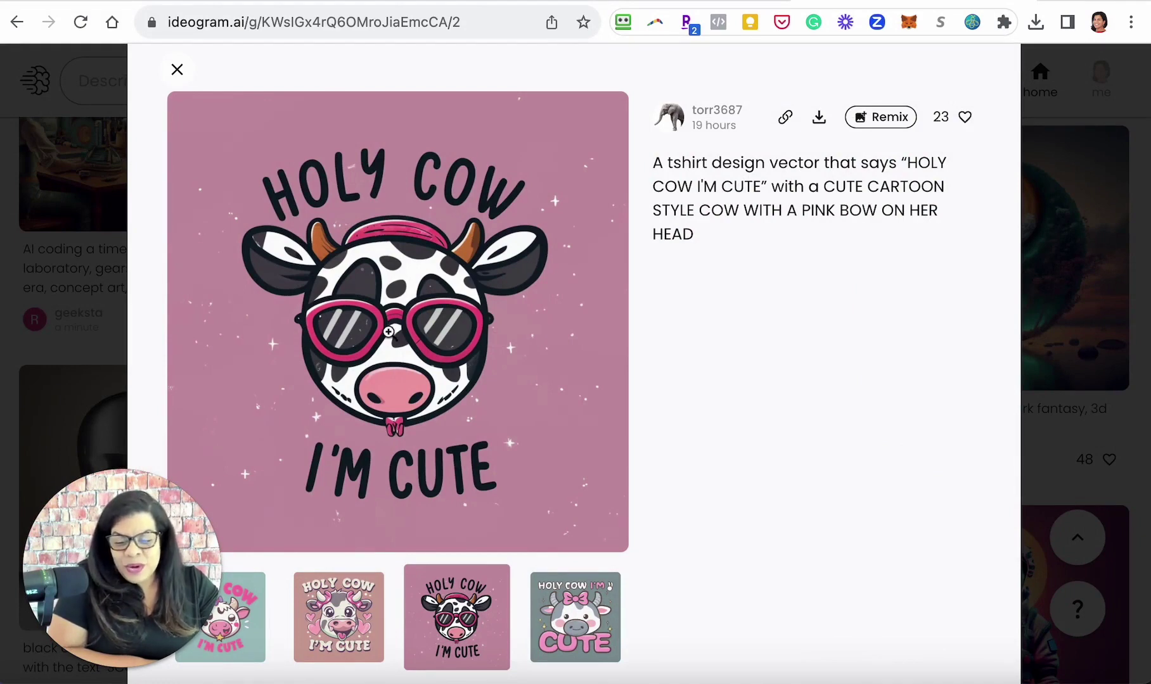
{"action": "left_click_drag", "start_coordinate": [150, 651], "coordinate": [148, 501]}
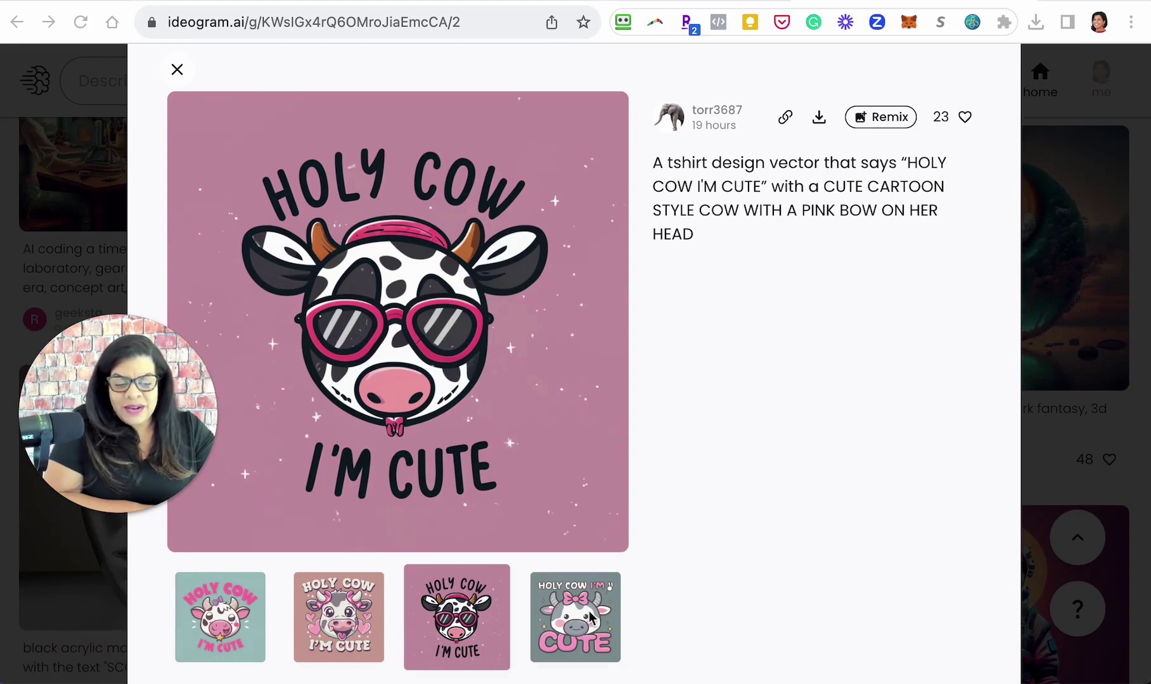
{"action": "left_click_drag", "start_coordinate": [125, 326], "coordinate": [120, 443]}
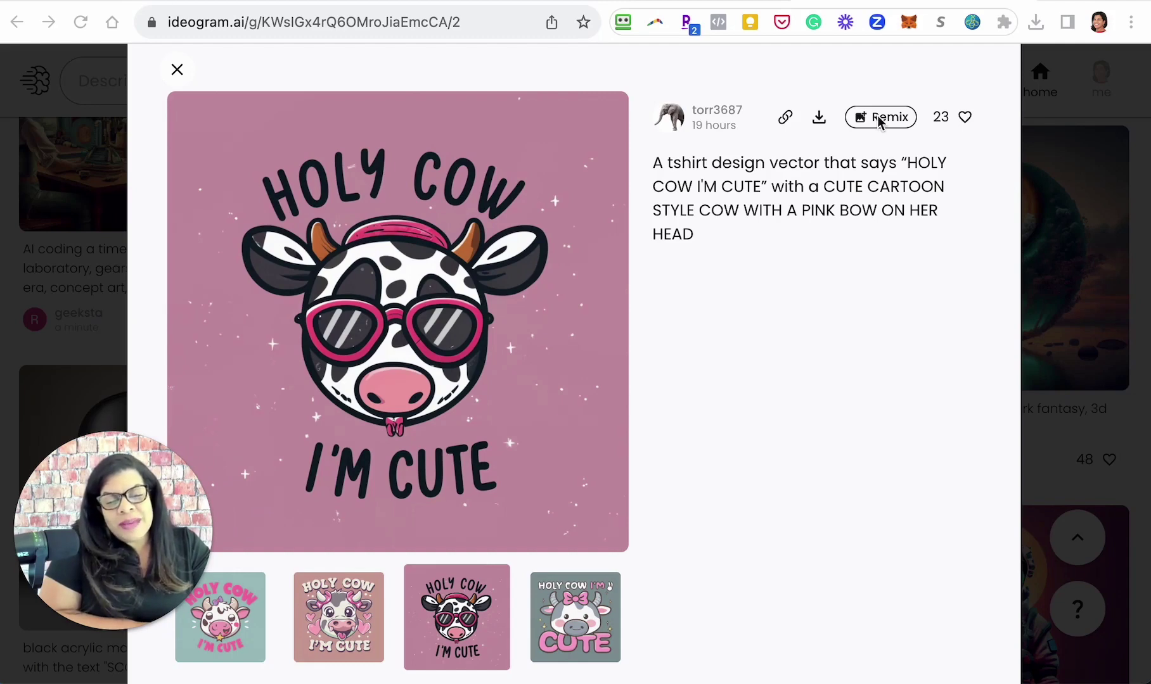
{"action": "left_click", "coordinate": [174, 72]}
Step: Find the 3D illustration of a programmer with a MacBook, highlight its full prompt, and close the image details
{"action": "scroll", "coordinate": [720, 439], "scroll_direction": "down", "scroll_amount": 10}
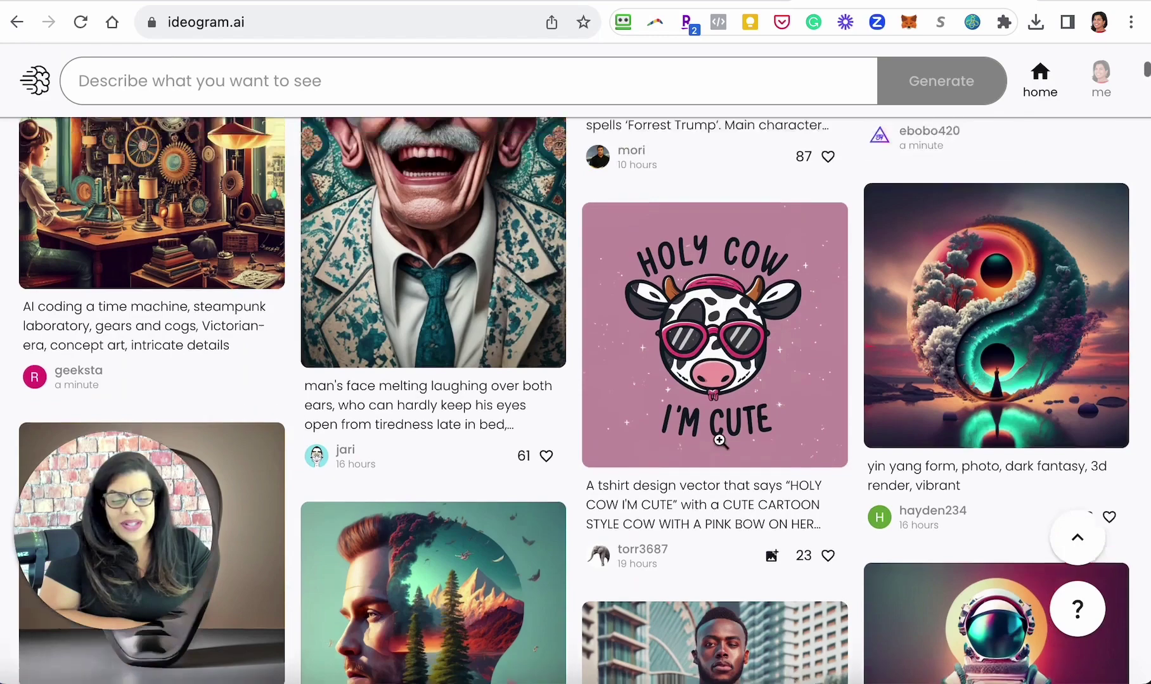
{"action": "scroll", "coordinate": [719, 439], "scroll_direction": "up", "scroll_amount": 5}
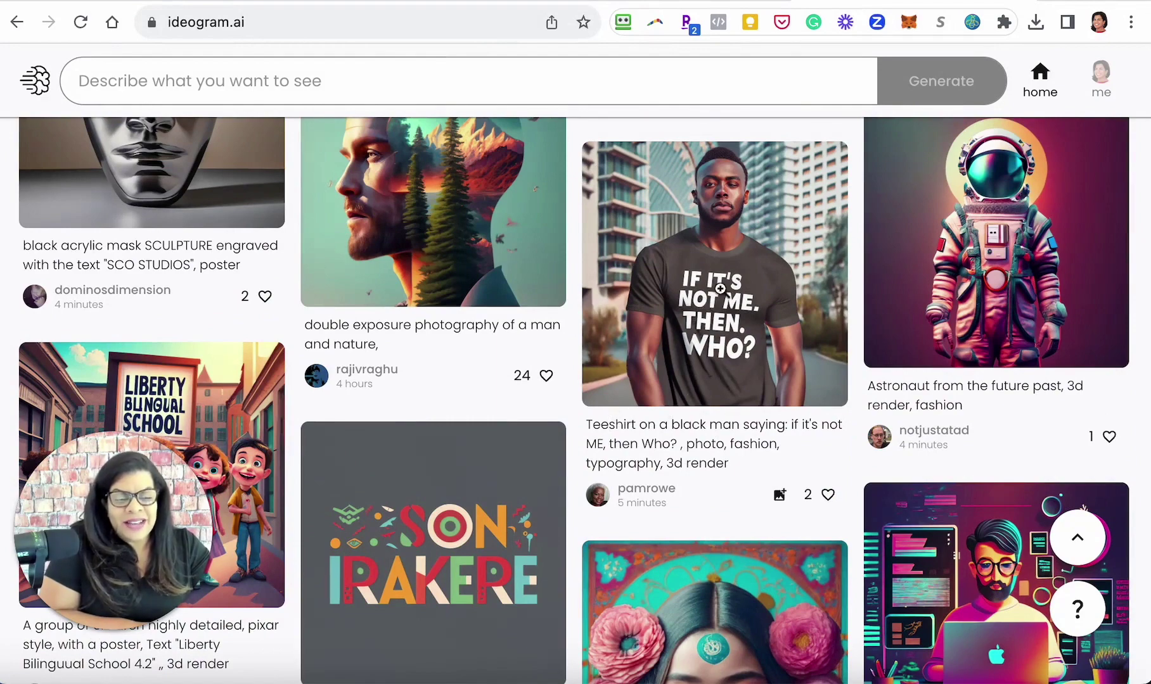
{"action": "scroll", "coordinate": [731, 394], "scroll_direction": "down", "scroll_amount": 6}
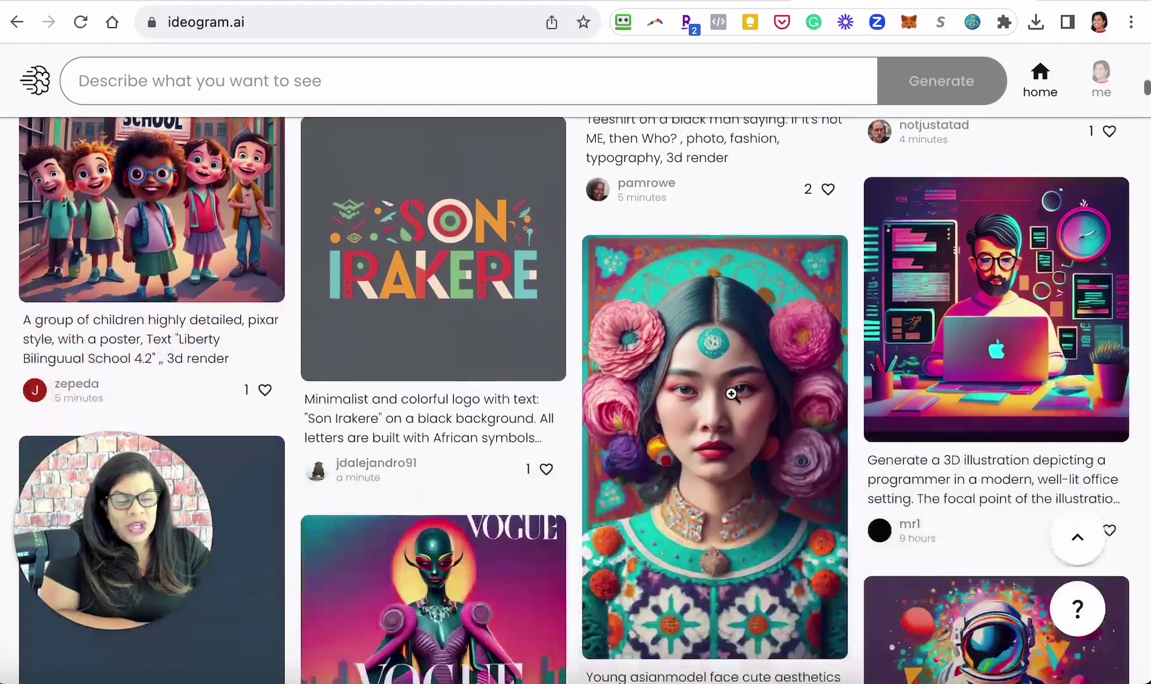
{"action": "left_click", "coordinate": [978, 410]}
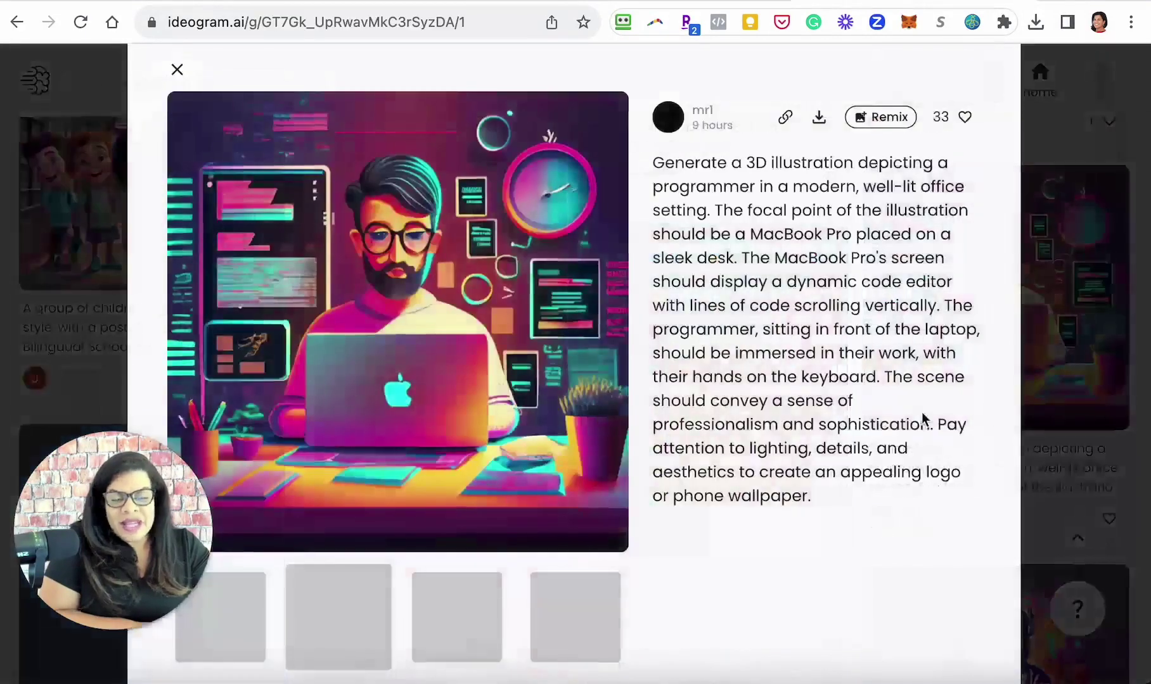
{"action": "mouse_move", "coordinate": [653, 163]}
{"action": "left_mouse_down"}
{"action": "mouse_move", "coordinate": [757, 366]}
{"action": "mouse_move", "coordinate": [751, 426]}
{"action": "mouse_move", "coordinate": [815, 512]}
{"action": "left_mouse_up"}
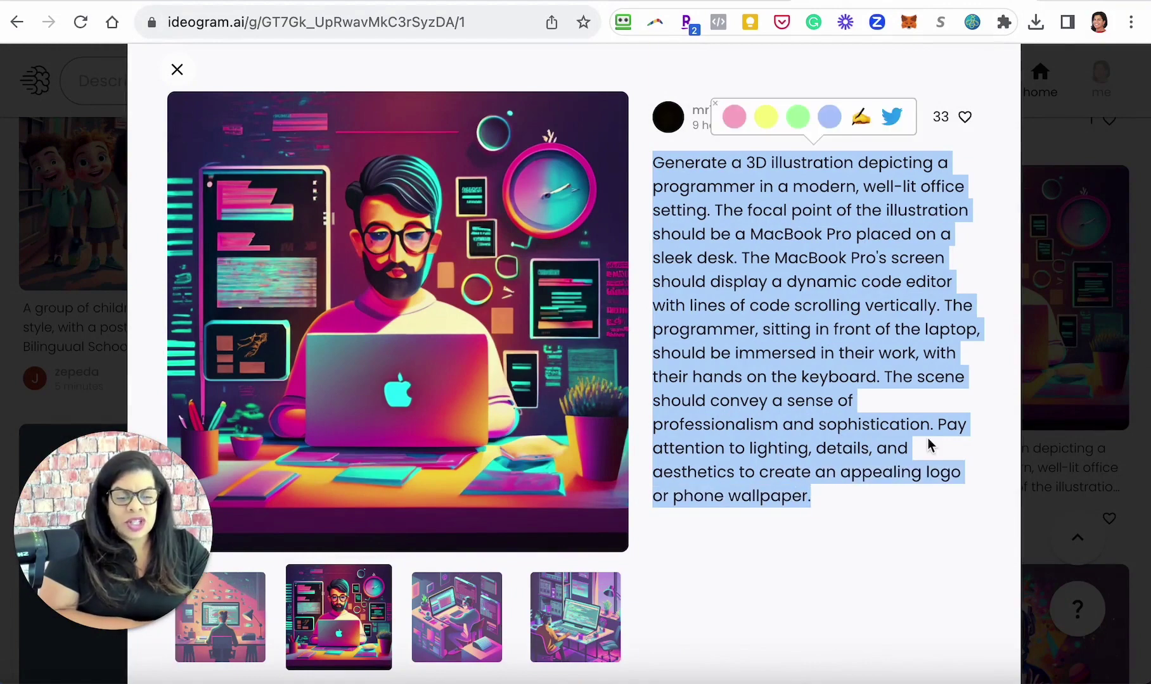
{"action": "left_click", "coordinate": [1072, 468]}
Step: View the portrait of the woman surrounded by flowers and mosaic patterns, and close it
{"action": "scroll", "coordinate": [765, 439], "scroll_direction": "down", "scroll_amount": 3}
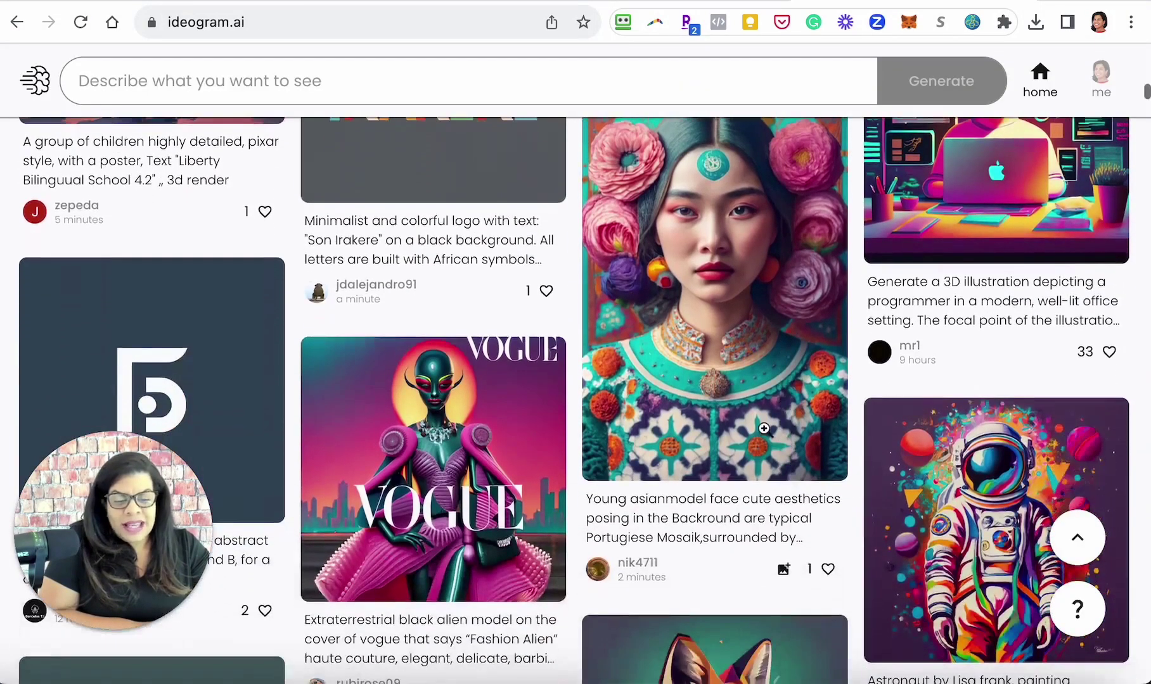
{"action": "left_click", "coordinate": [765, 438]}
{"action": "left_click", "coordinate": [1055, 223]}
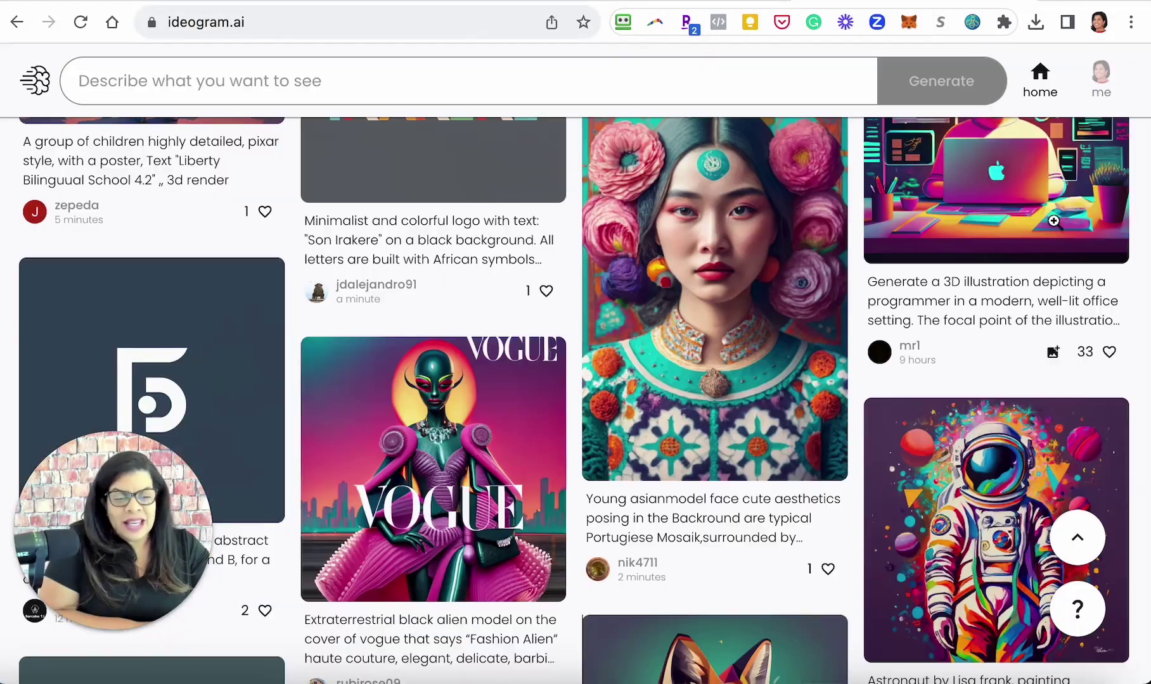
Step: View the colorful astronaut painting, highlight its prompt "Astronaut by Lisa frank, painting", and return to browsing the feed
{"action": "scroll", "coordinate": [975, 400], "scroll_direction": "down", "scroll_amount": 5}
{"action": "left_click", "coordinate": [975, 399]}
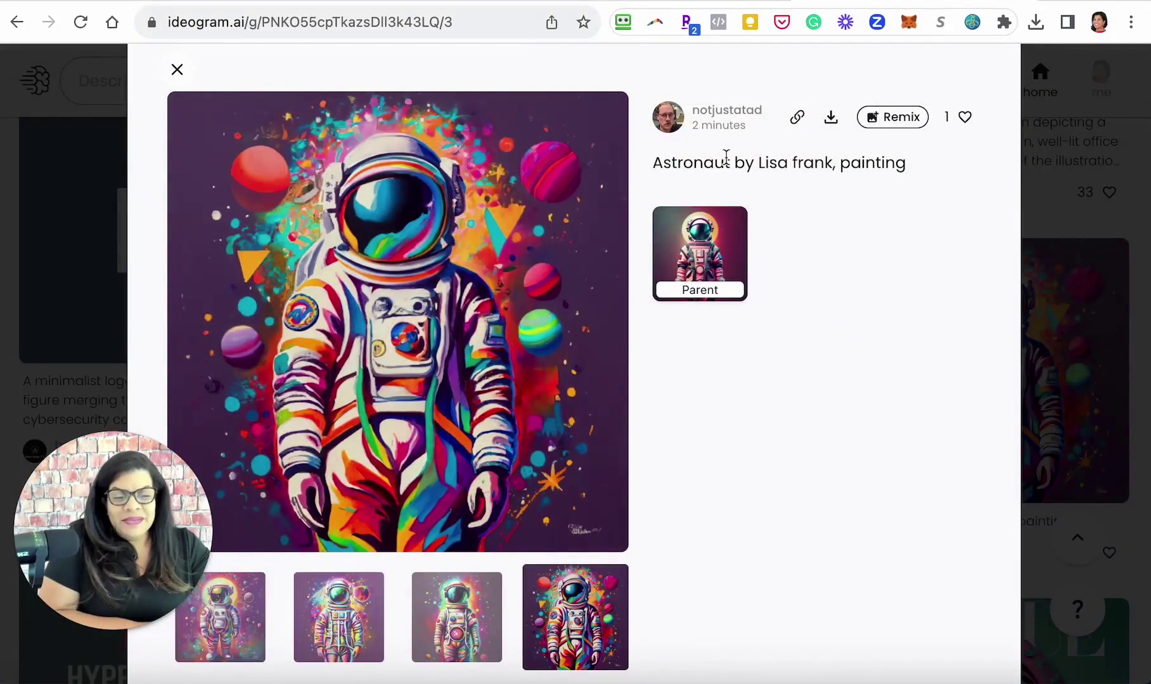
{"action": "left_click_drag", "start_coordinate": [658, 163], "coordinate": [906, 161]}
{"action": "left_click", "coordinate": [913, 152]}
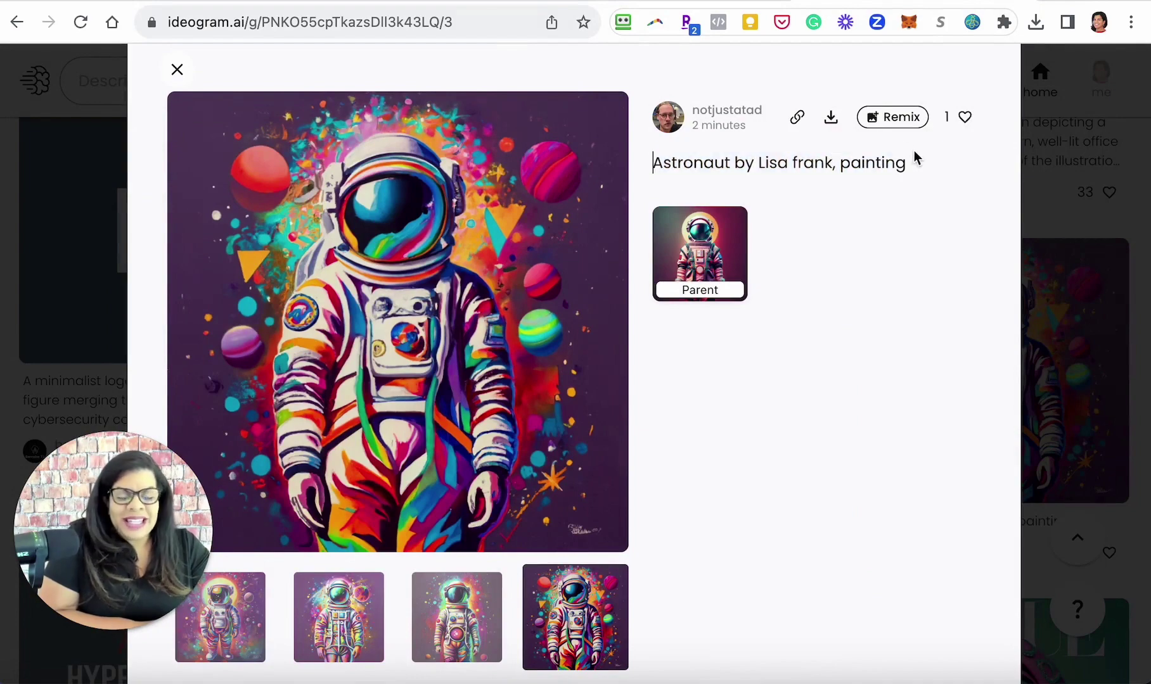
{"action": "left_click", "coordinate": [1043, 190]}
{"action": "scroll", "coordinate": [817, 554], "scroll_direction": "down", "scroll_amount": 6}
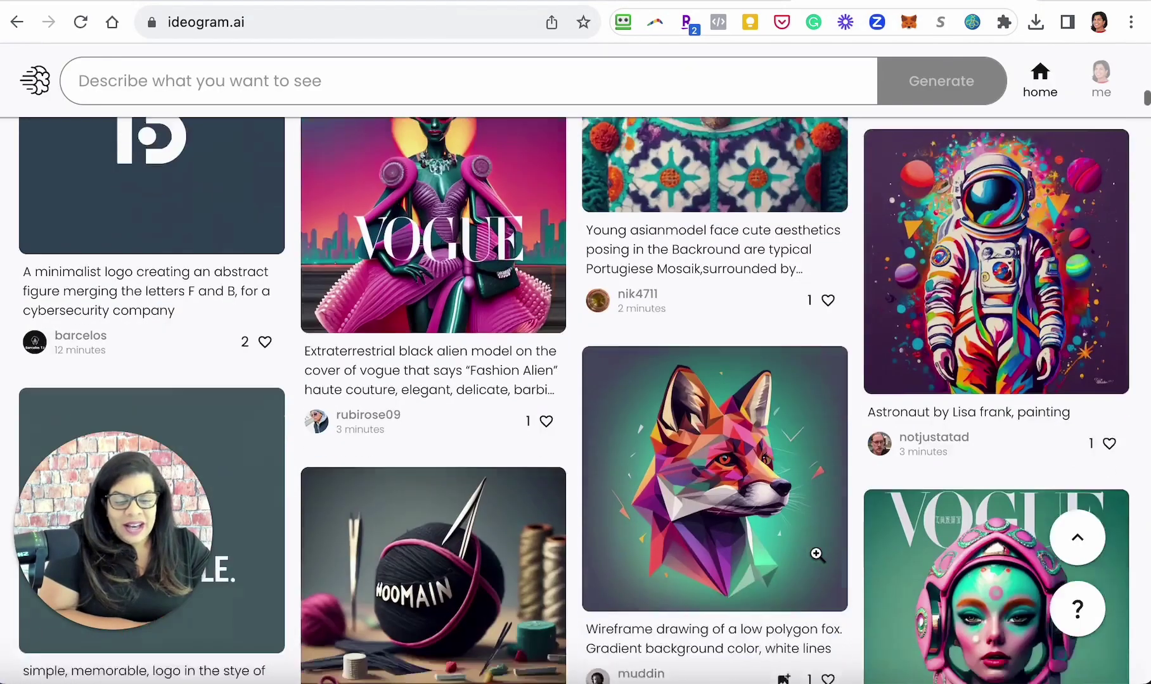
Step: Find the "Let it Snow" Christmas typography poster in the feed, highlight its full prompt, and close the image details
{"action": "scroll", "coordinate": [816, 554], "scroll_direction": "down", "scroll_amount": 10}
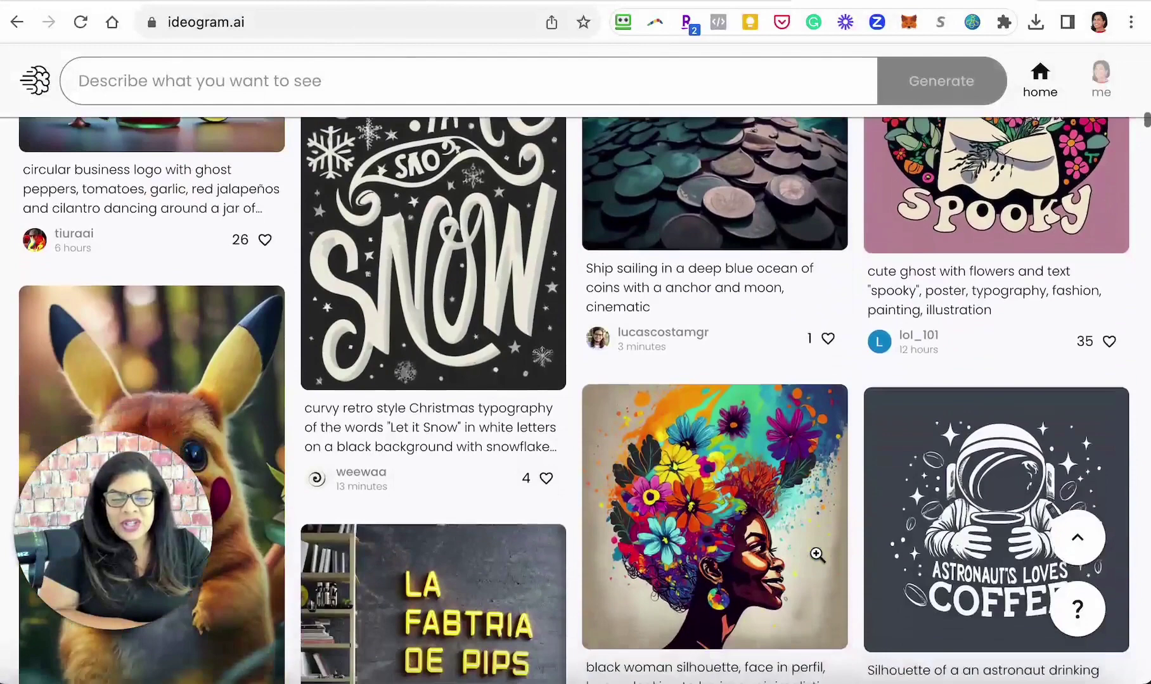
{"action": "scroll", "coordinate": [816, 554], "scroll_direction": "up", "scroll_amount": 2}
{"action": "scroll", "coordinate": [816, 554], "scroll_direction": "up", "scroll_amount": 1}
{"action": "left_click", "coordinate": [369, 337]}
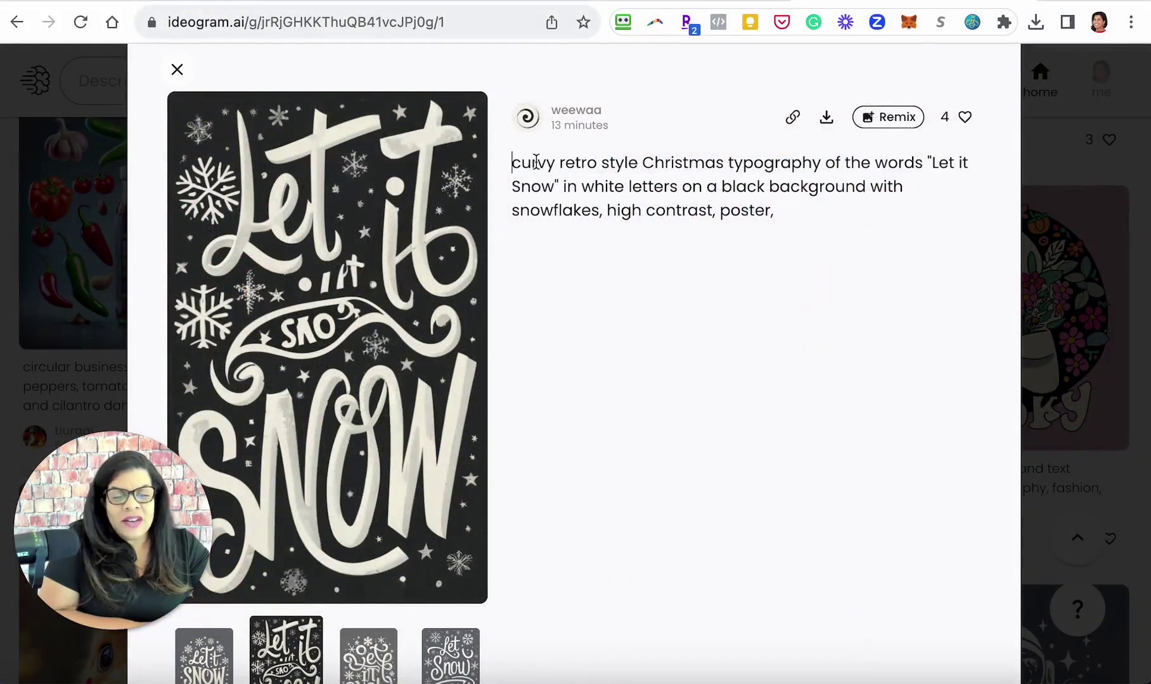
{"action": "left_click_drag", "start_coordinate": [513, 162], "coordinate": [884, 183]}
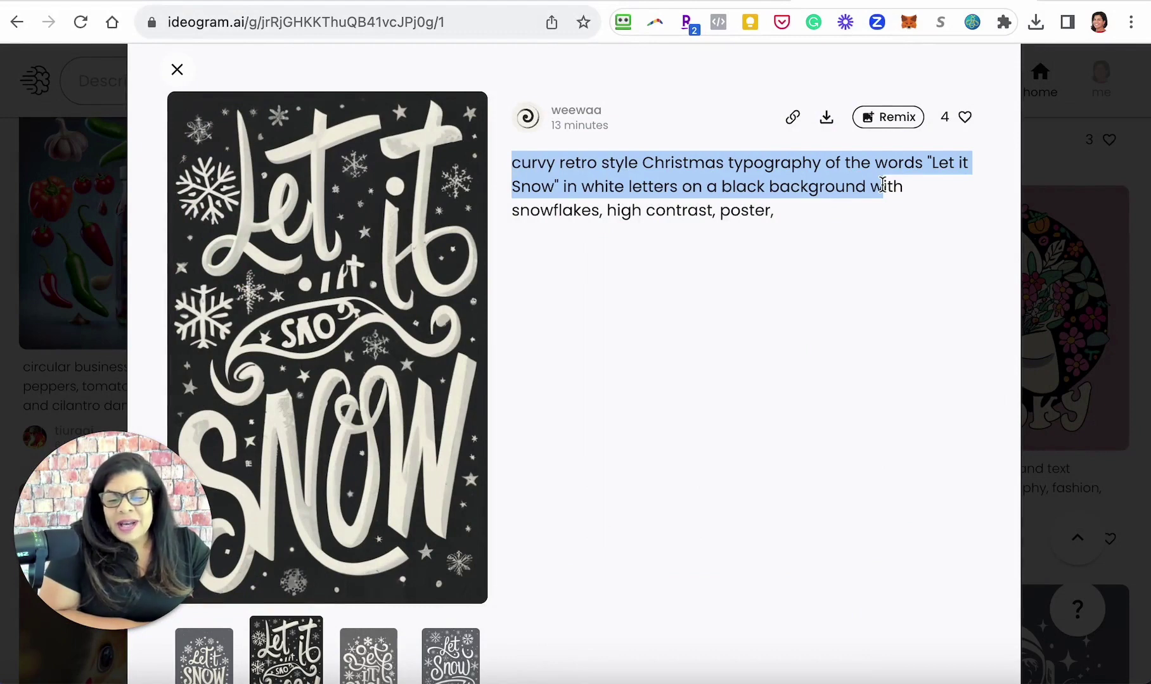
{"action": "left_click_drag", "start_coordinate": [878, 186], "coordinate": [869, 221]}
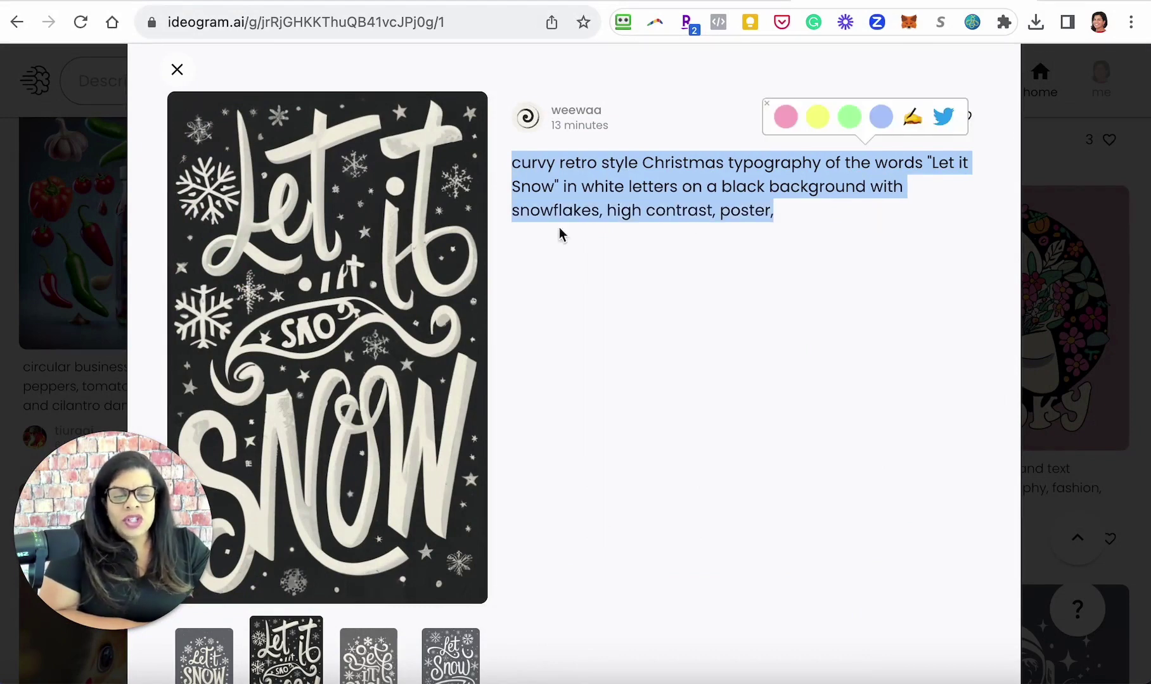
{"action": "left_click", "coordinate": [530, 163]}
{"action": "mouse_move", "coordinate": [653, 163]}
{"action": "left_mouse_down"}
{"action": "mouse_move", "coordinate": [931, 159]}
{"action": "mouse_move", "coordinate": [719, 212]}
{"action": "mouse_move", "coordinate": [787, 206]}
{"action": "left_mouse_up"}
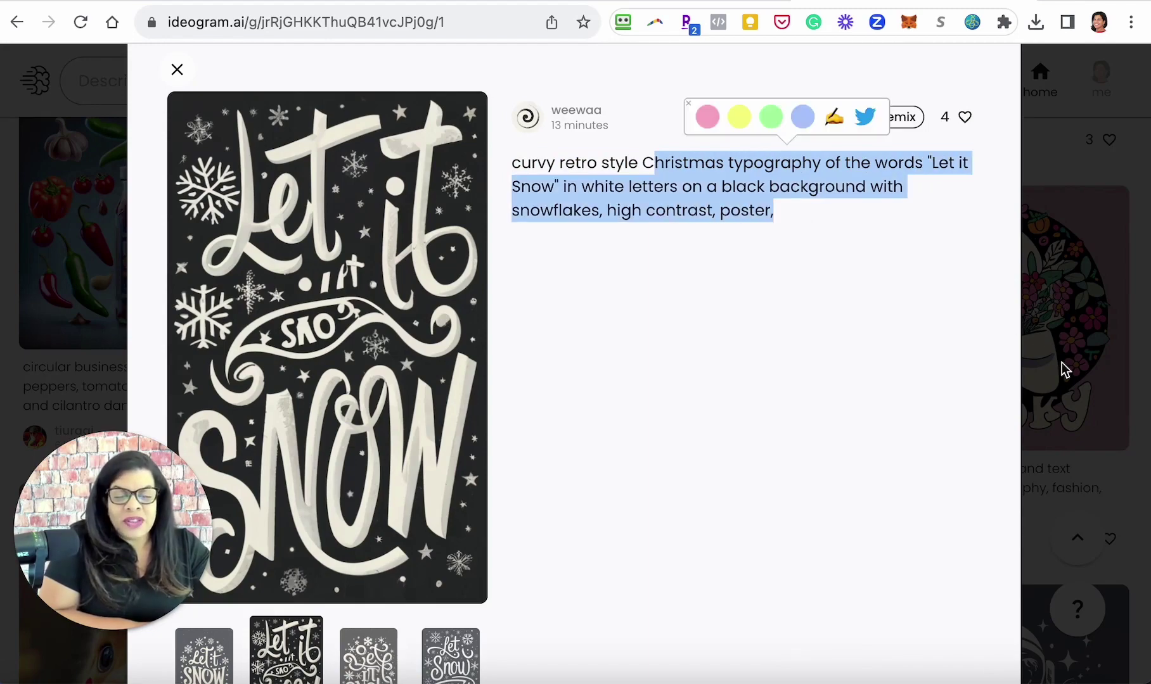
{"action": "left_click", "coordinate": [1070, 113]}
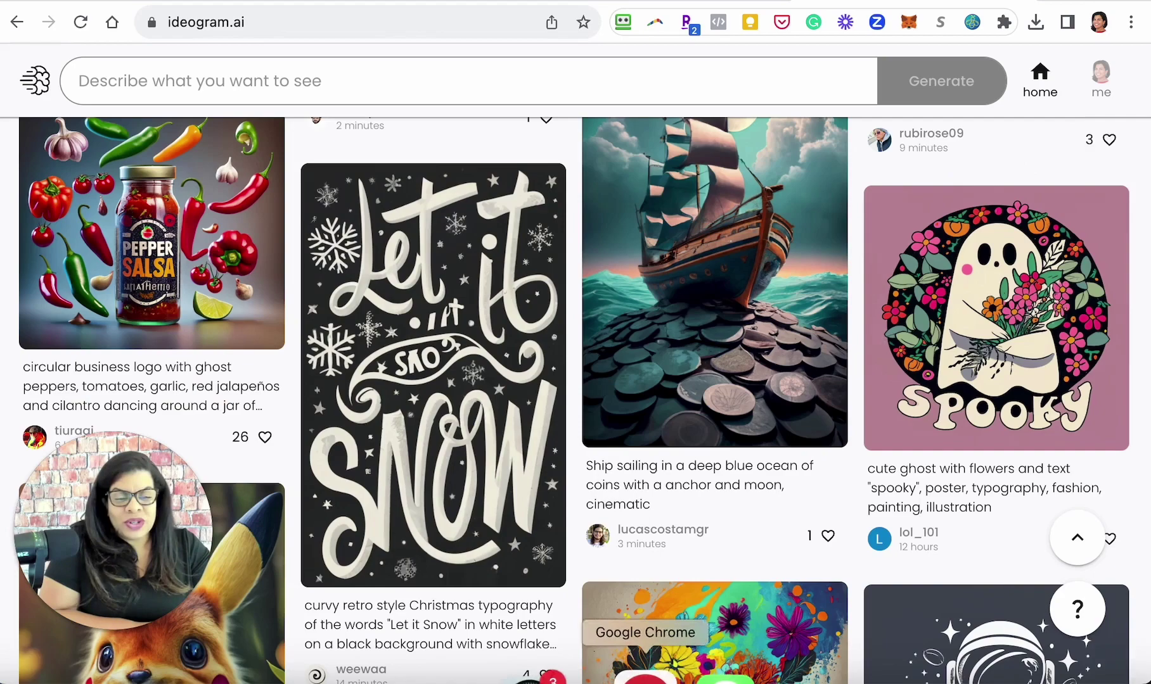
Step: View the black woman silhouette with colorful flowers for hair and its prompt, and close the image details
{"action": "scroll", "coordinate": [721, 379], "scroll_direction": "down", "scroll_amount": 15}
{"action": "scroll", "coordinate": [720, 379], "scroll_direction": "down", "scroll_amount": 10}
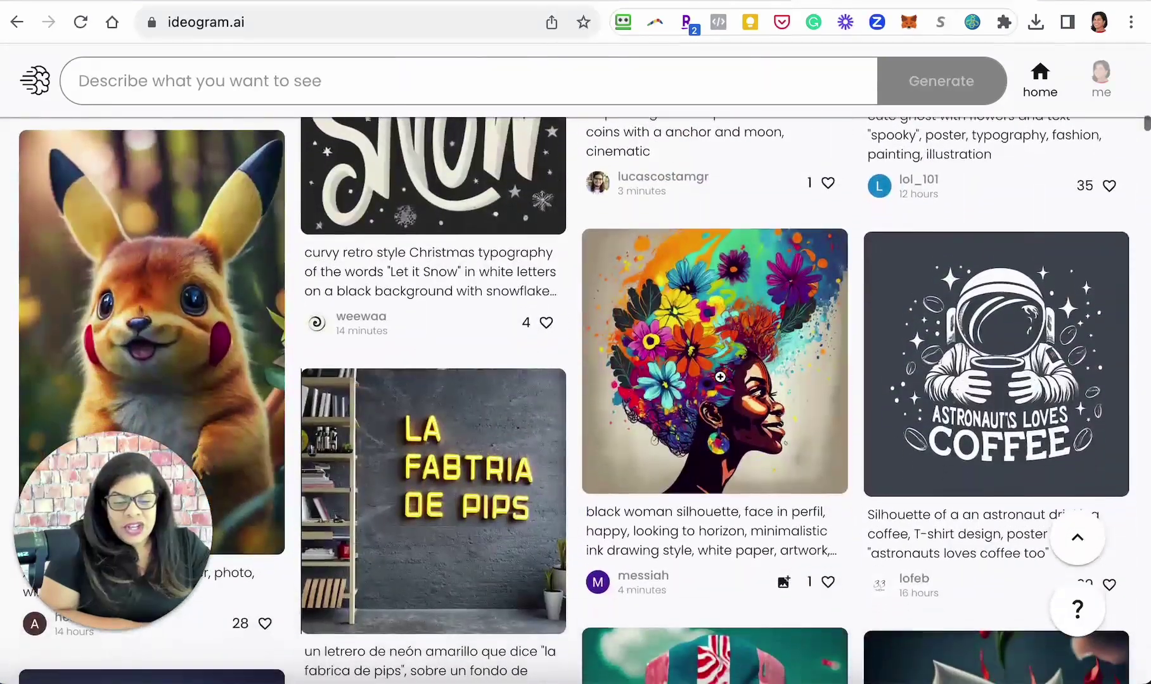
{"action": "left_click", "coordinate": [723, 384]}
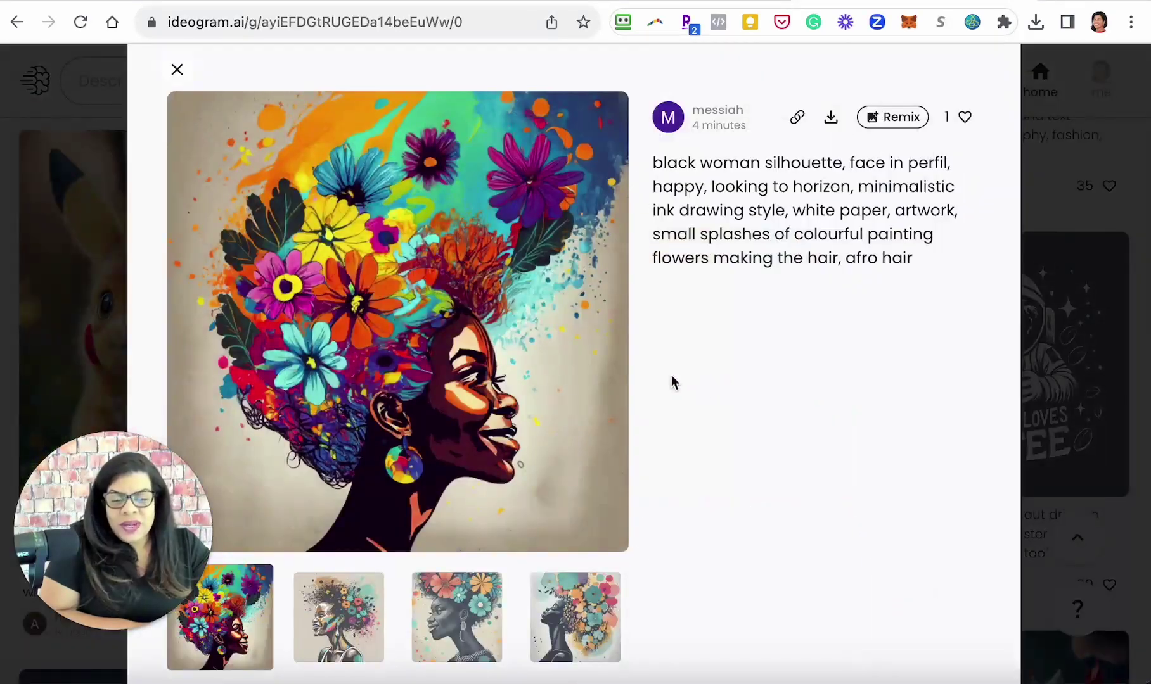
{"action": "left_click", "coordinate": [176, 70]}
Step: Find the cartoon T-shirt design of the woman with glasses cuddling a cat, view its prompt, and close it
{"action": "scroll", "coordinate": [517, 415], "scroll_direction": "down", "scroll_amount": 2}
{"action": "scroll", "coordinate": [518, 415], "scroll_direction": "down", "scroll_amount": 10}
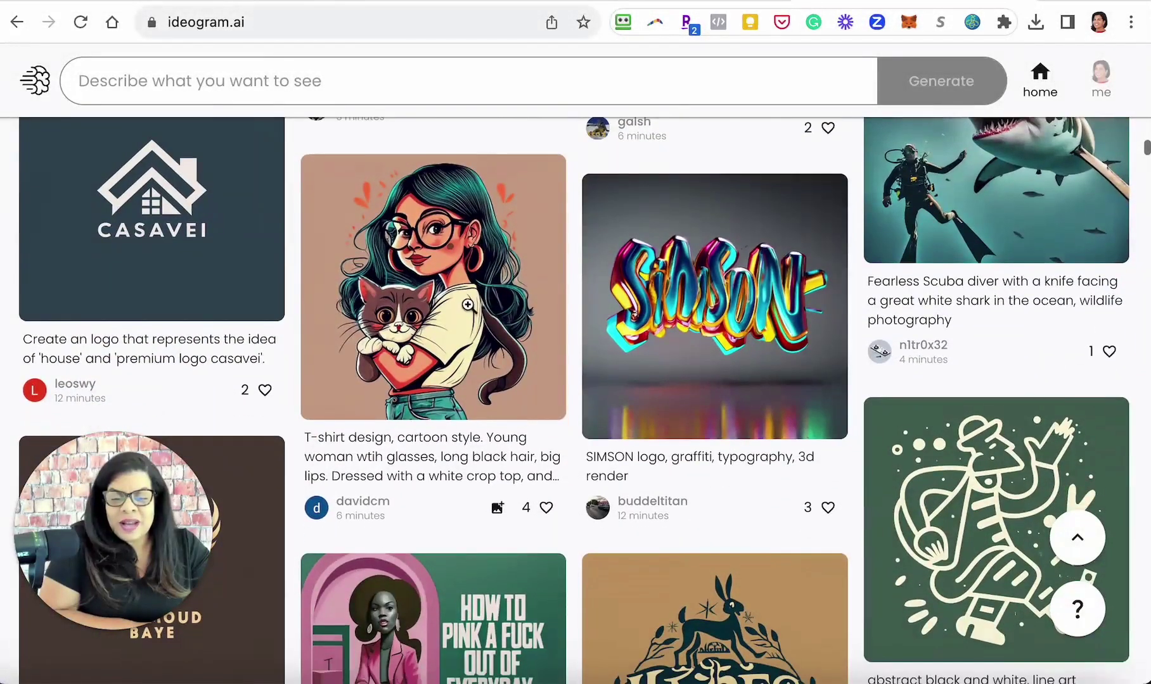
{"action": "left_click", "coordinate": [467, 316]}
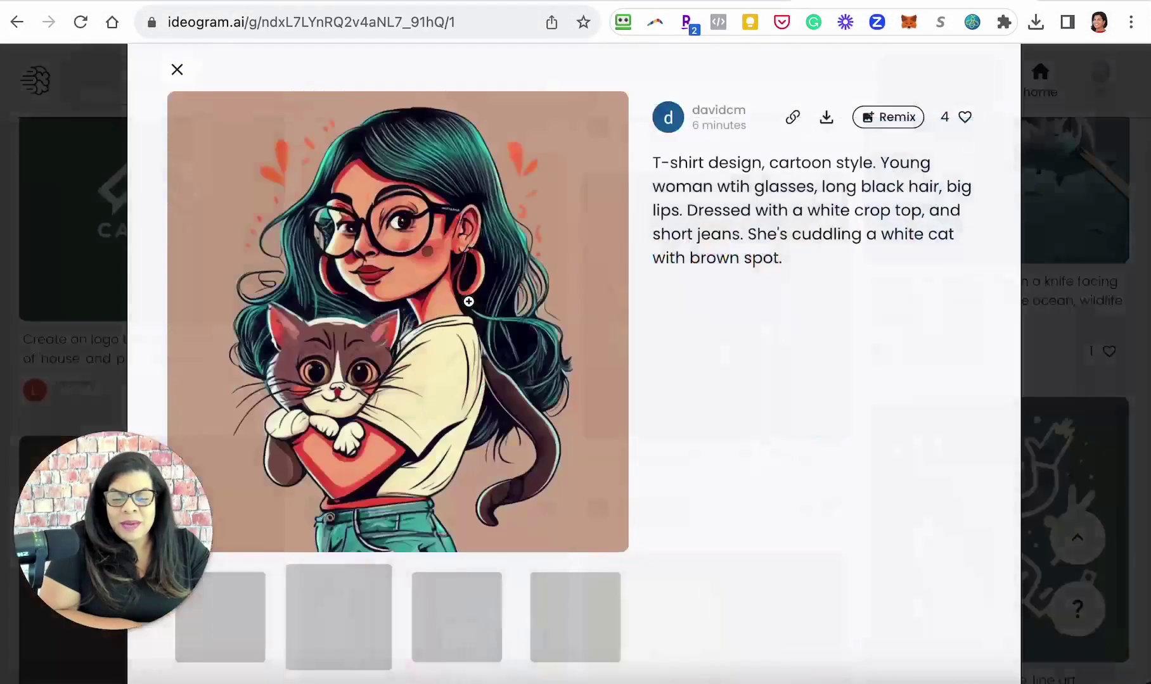
{"action": "left_click", "coordinate": [177, 70]}
Step: Browse further down the Trending feed to look over more logos, posters and typography designs
{"action": "scroll", "coordinate": [420, 310], "scroll_direction": "down", "scroll_amount": 7}
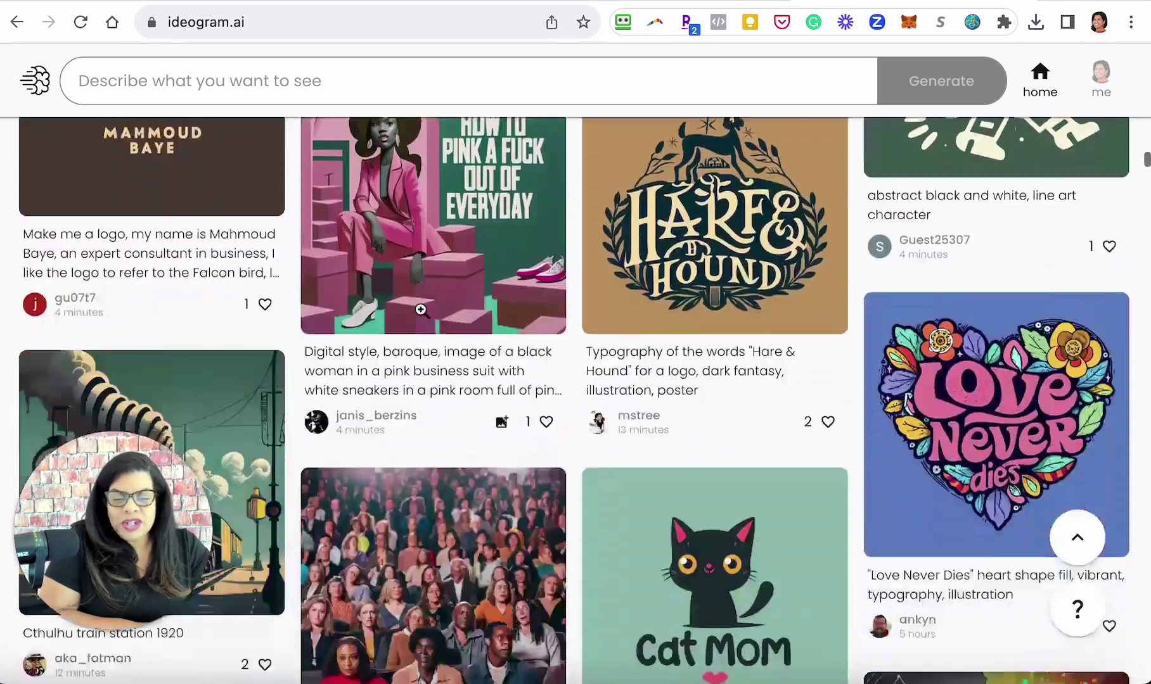
{"action": "scroll", "coordinate": [420, 309], "scroll_direction": "down", "scroll_amount": 10}
{"action": "scroll", "coordinate": [420, 309], "scroll_direction": "down", "scroll_amount": 9}
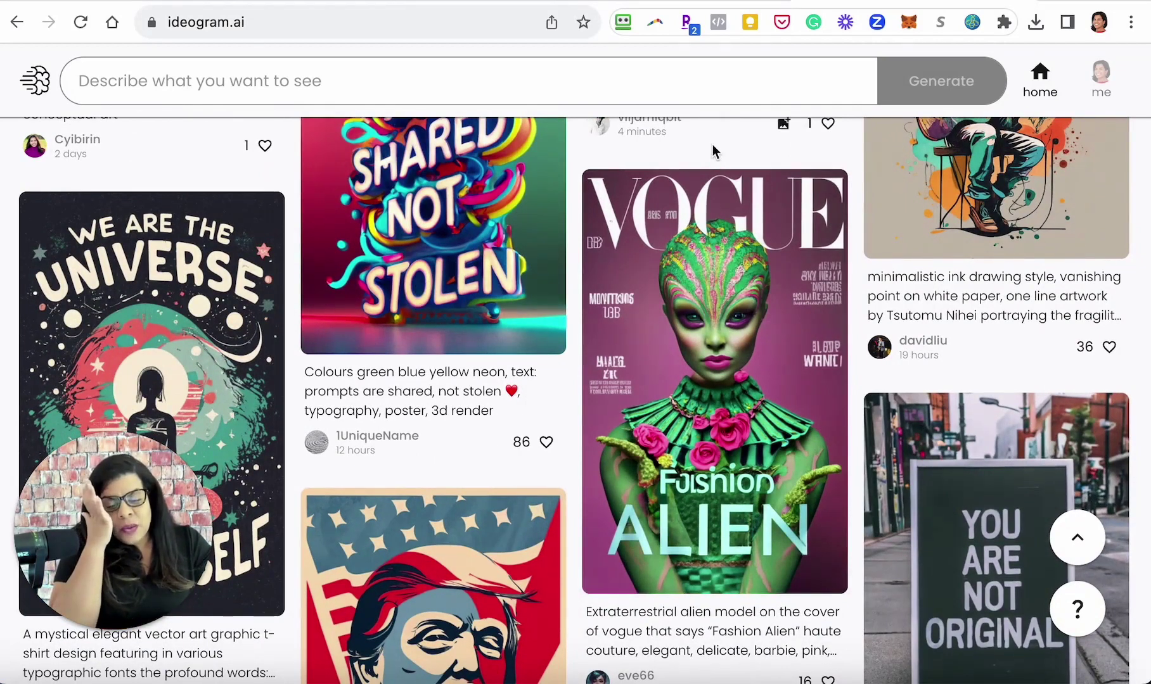
Step: Reload the Ideogram home page and highlight the note "Your generation will be public"
{"action": "key", "text": "super+r"}
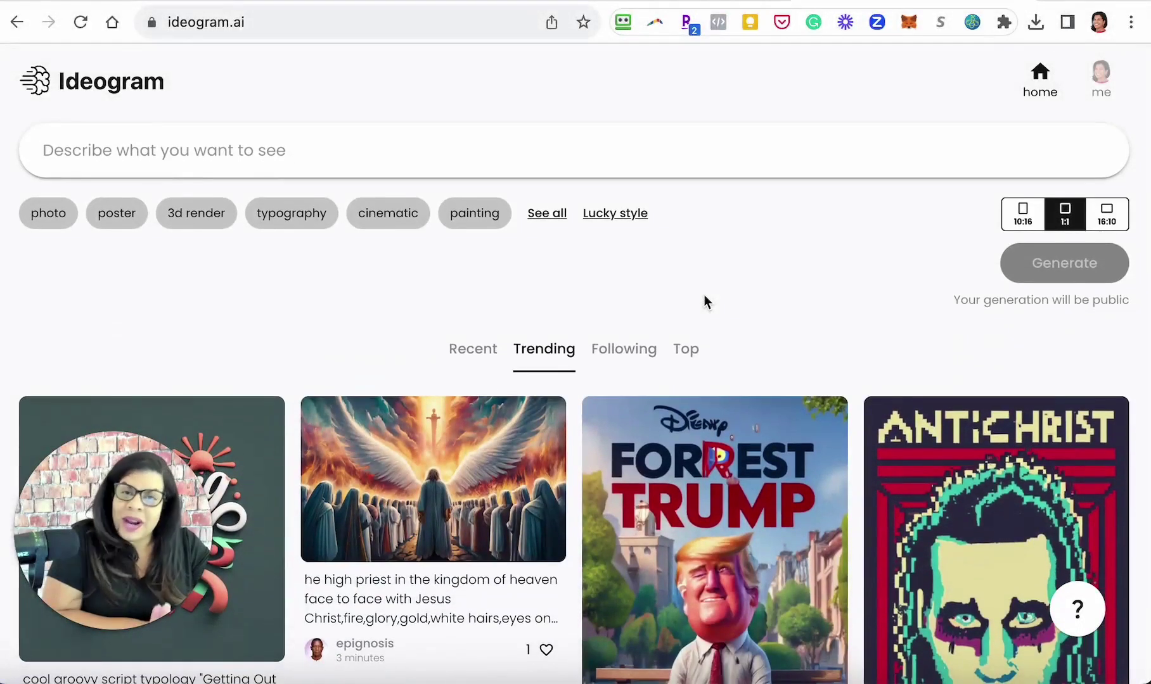
{"action": "left_click_drag", "start_coordinate": [954, 297], "coordinate": [1135, 300]}
{"action": "left_click", "coordinate": [1097, 308]}
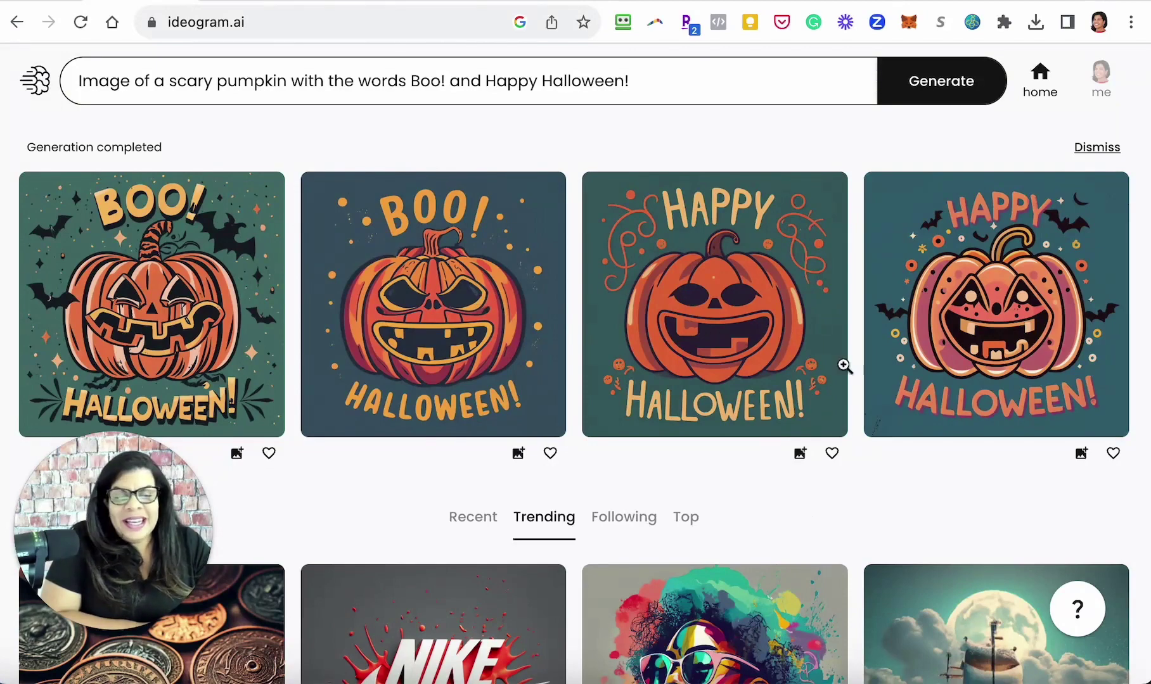
Step: Reword the pumpkin remix prompt to: Image of a scary pumpkin with the text "Boo! Happy Halloween!"
{"action": "left_click", "coordinate": [376, 92]}
{"action": "left_click", "coordinate": [413, 76]}
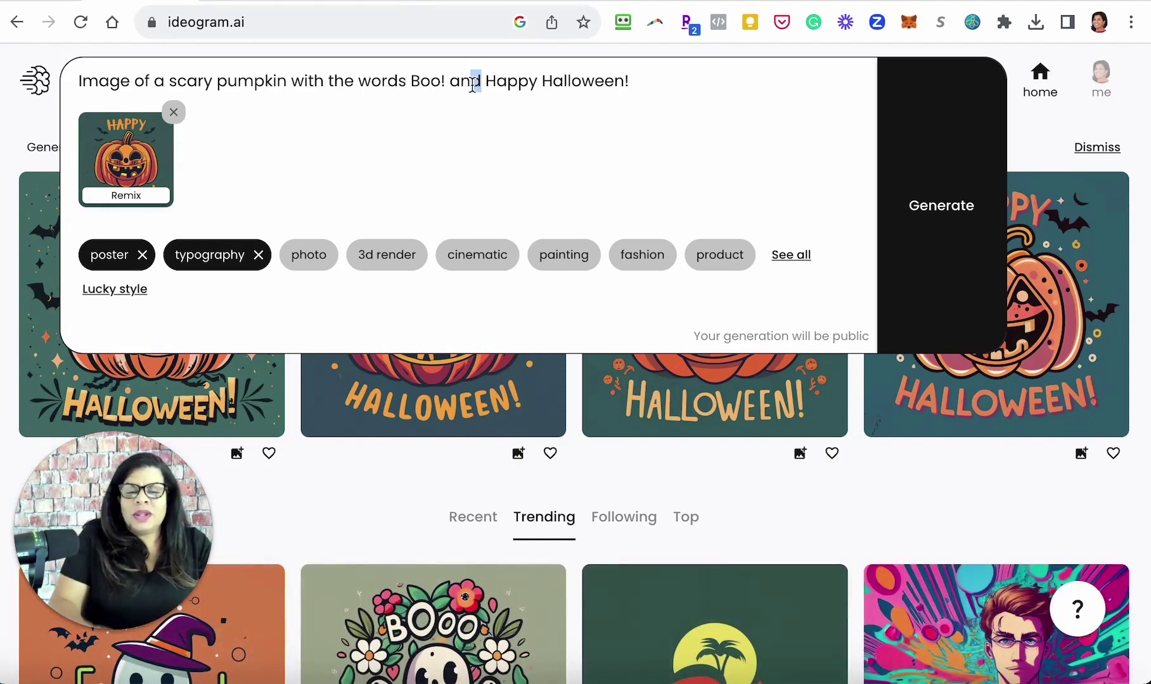
{"action": "left_click_drag", "start_coordinate": [476, 85], "coordinate": [453, 85]}
{"action": "key", "text": "BackSpace"}
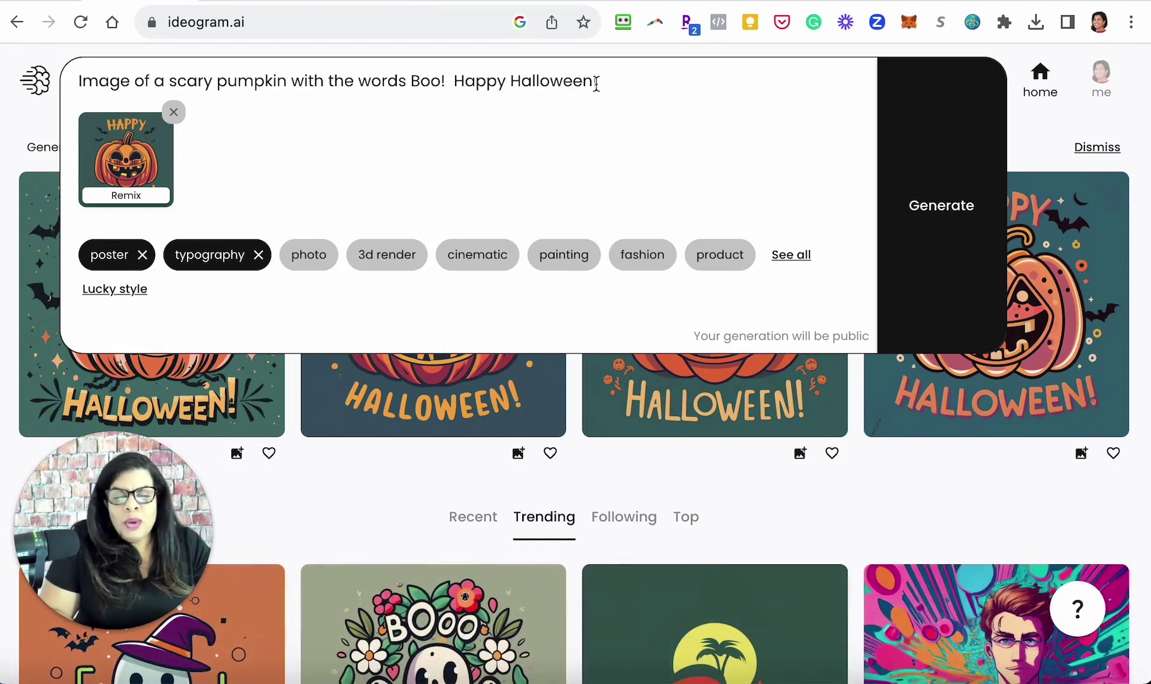
{"action": "left_click", "coordinate": [411, 82]}
{"action": "type", "text": "\""}
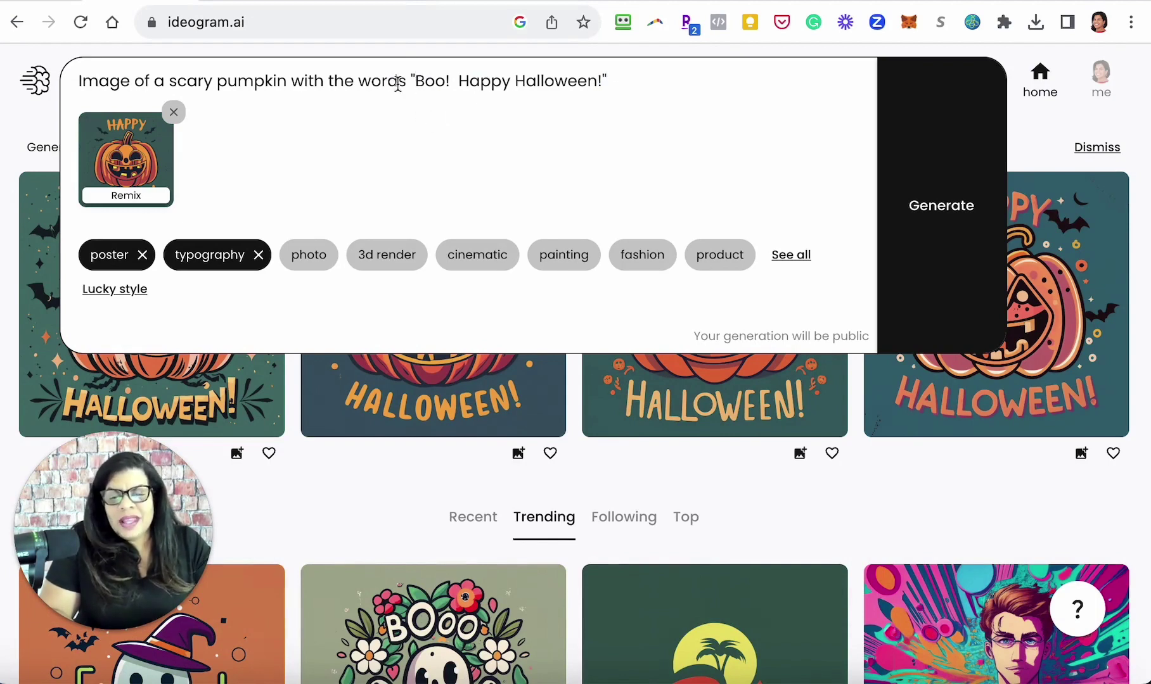
{"action": "left_click_drag", "start_coordinate": [407, 86], "coordinate": [361, 87]}
{"action": "type", "text": "text"}
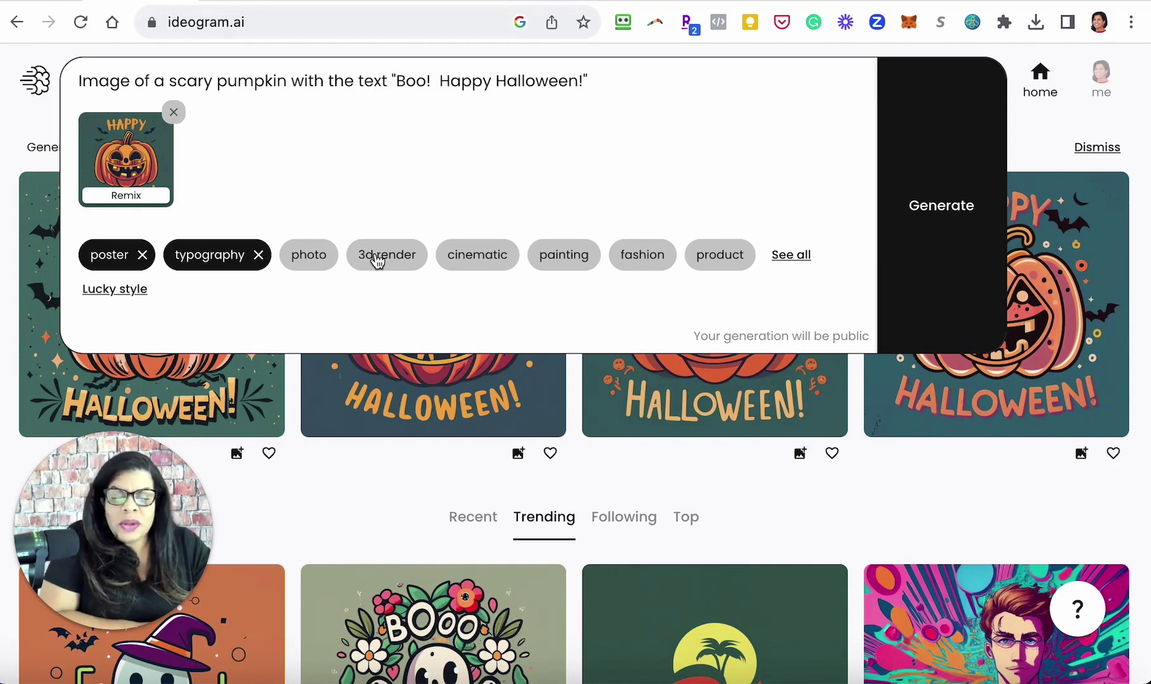
Step: Replace the typography style with cinematic, keeping poster, generate the pumpkin remix, and check the generation progress
{"action": "left_click", "coordinate": [498, 258]}
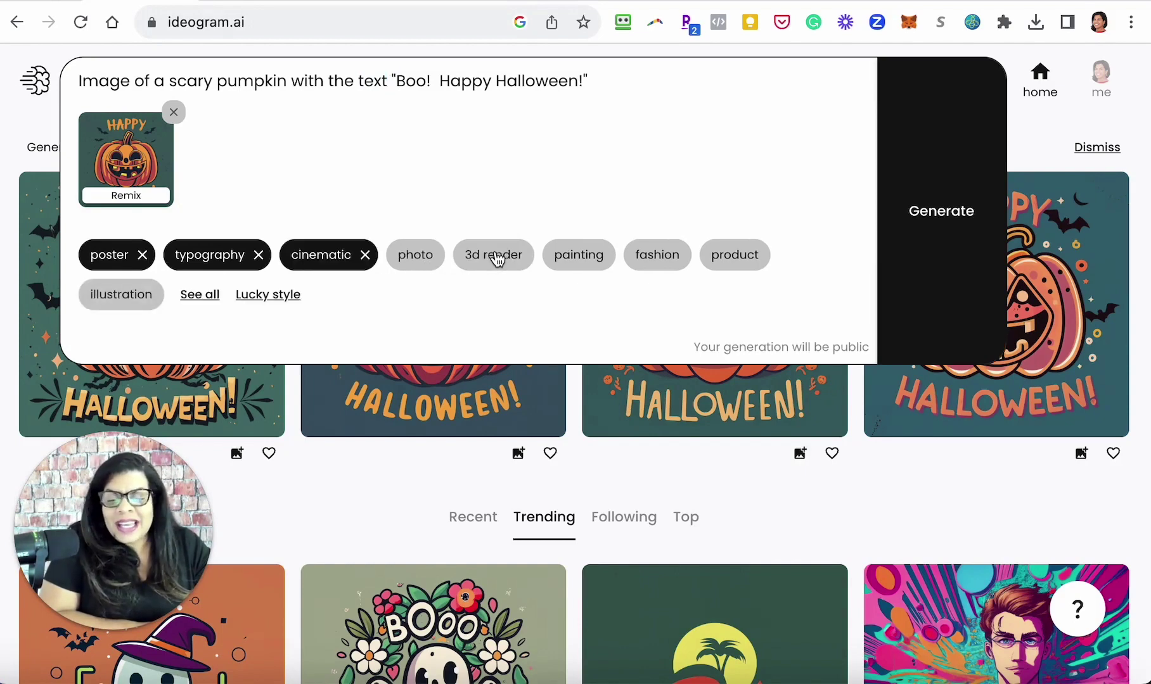
{"action": "left_click", "coordinate": [259, 254]}
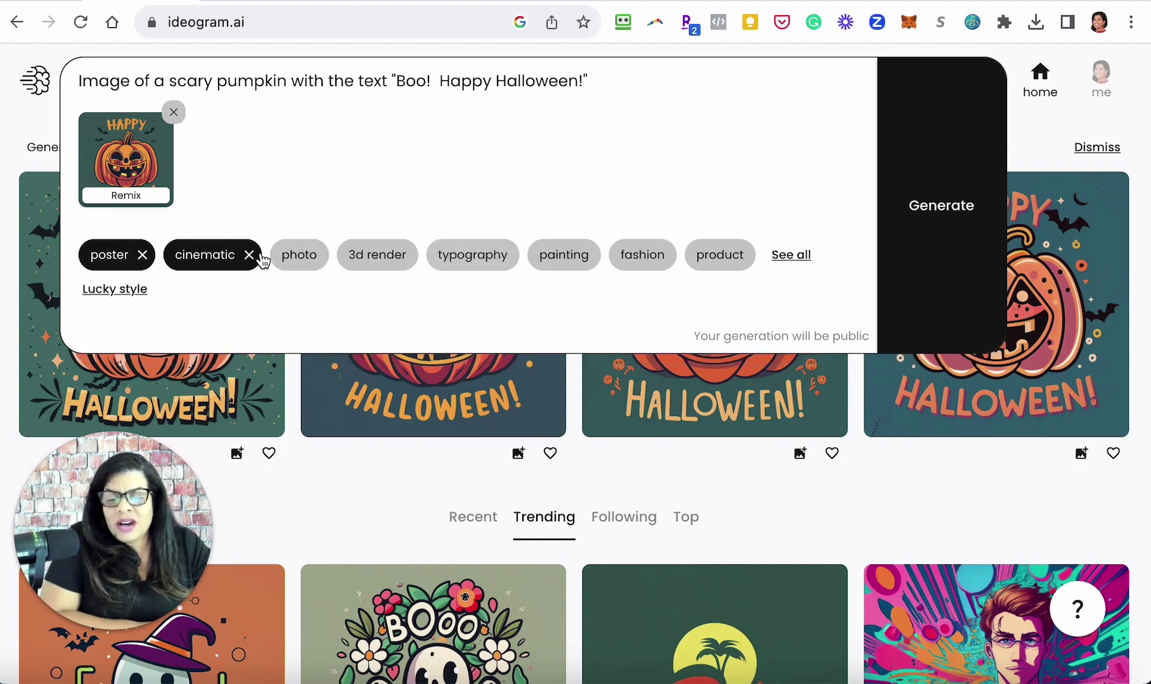
{"action": "left_click", "coordinate": [948, 209]}
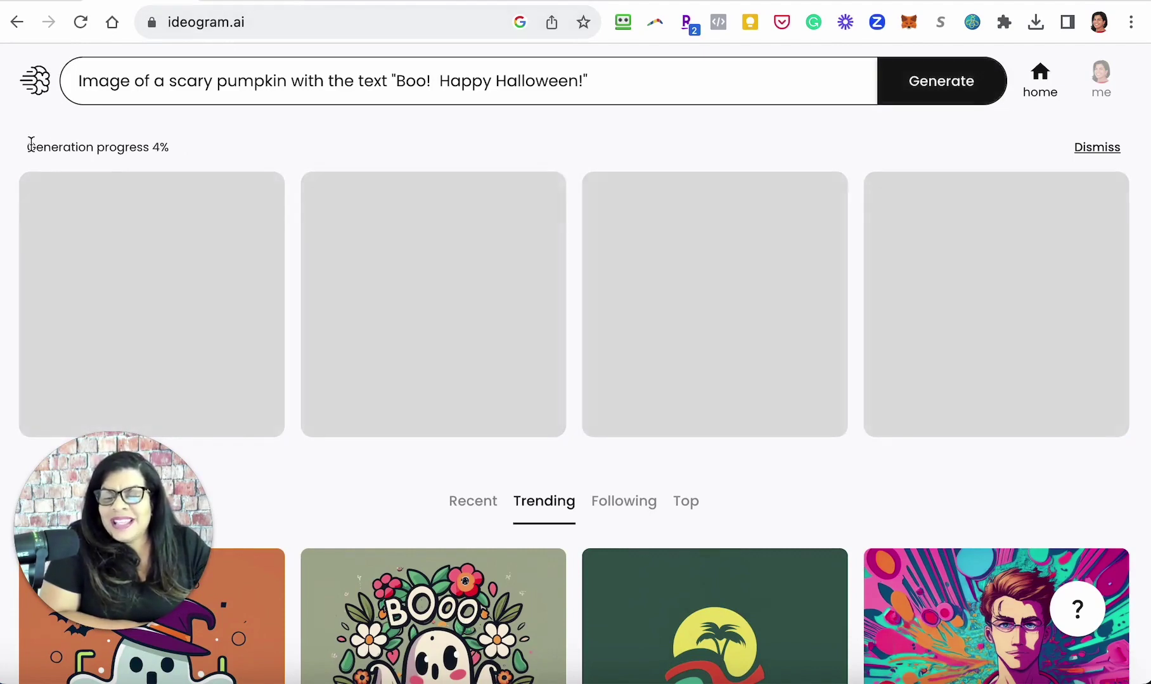
{"action": "left_click_drag", "start_coordinate": [31, 145], "coordinate": [177, 151]}
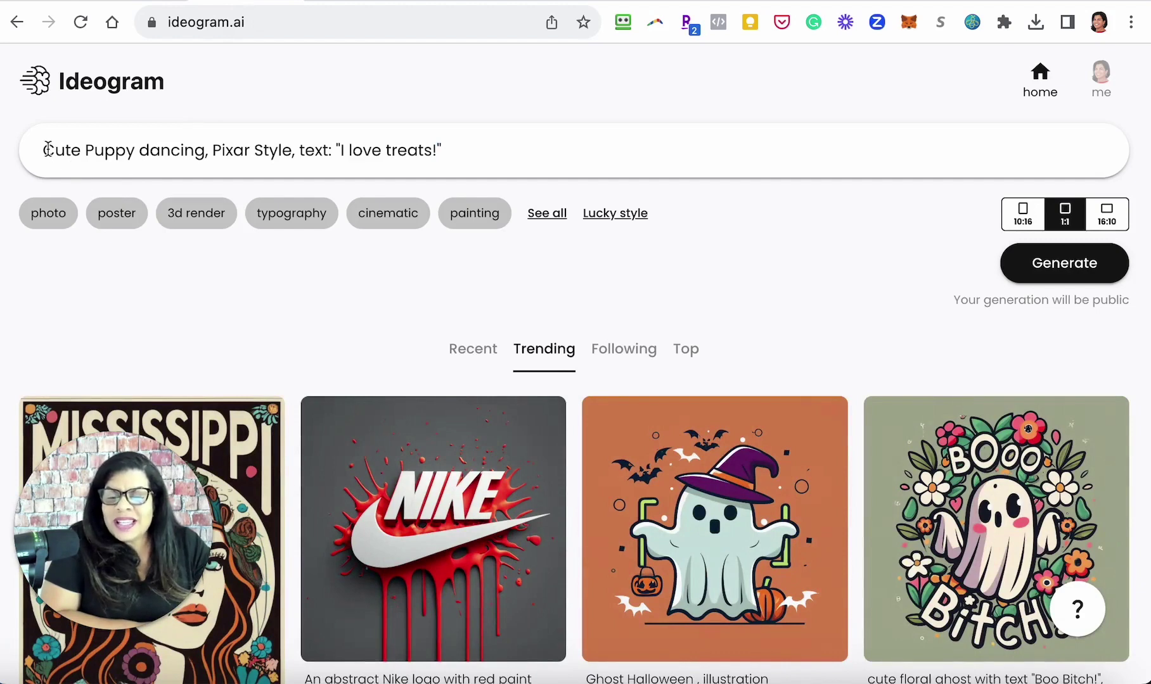
Step: Highlight the parts of the prompt: Cute Puppy dancing, Pixar Style, text: "I love treats!"
{"action": "left_click_drag", "start_coordinate": [44, 149], "coordinate": [437, 151]}
{"action": "left_click", "coordinate": [300, 150]}
{"action": "left_click", "coordinate": [433, 154]}
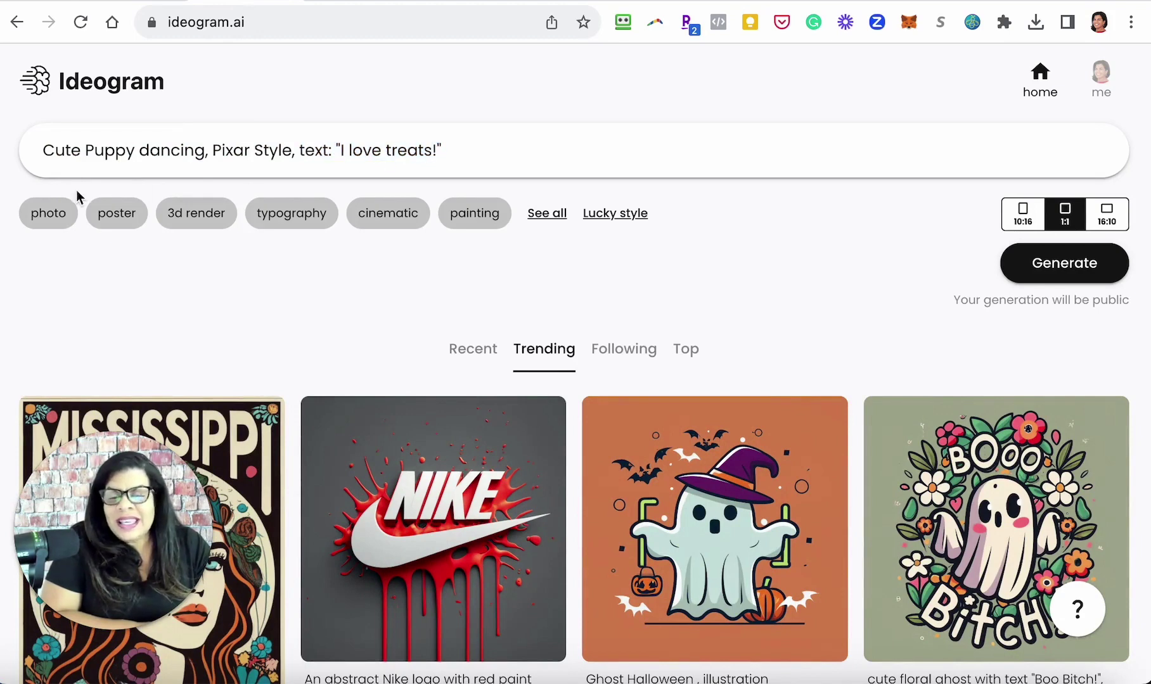
{"action": "left_click_drag", "start_coordinate": [213, 150], "coordinate": [291, 157]}
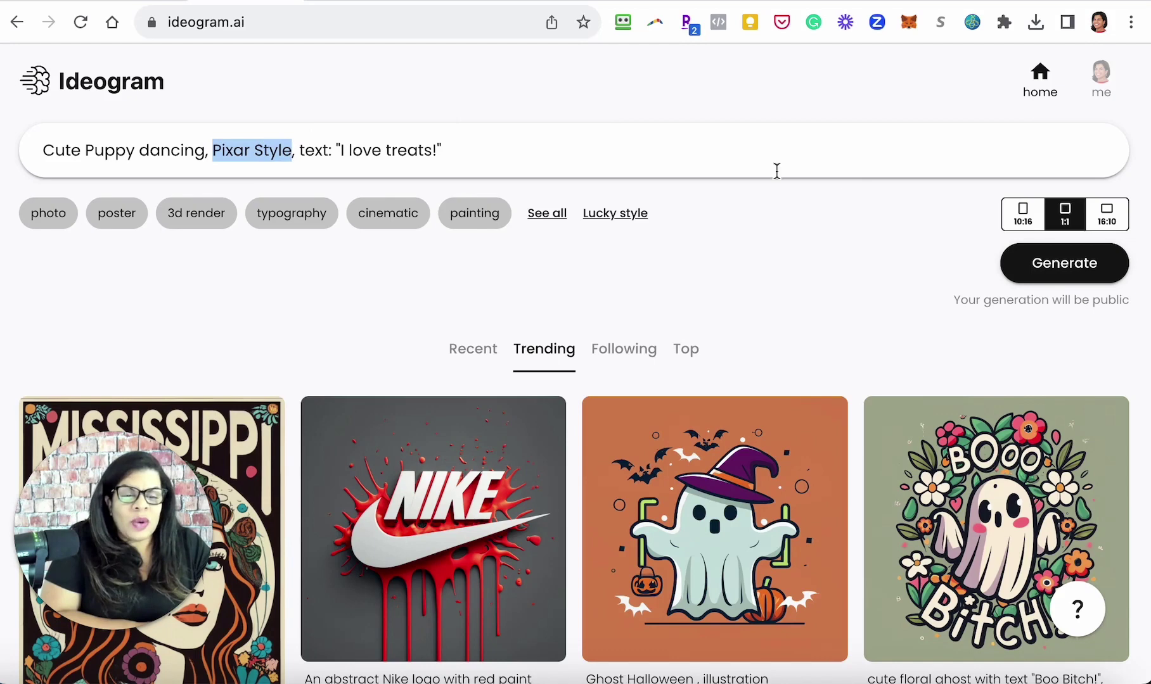
{"action": "left_click", "coordinate": [710, 145]}
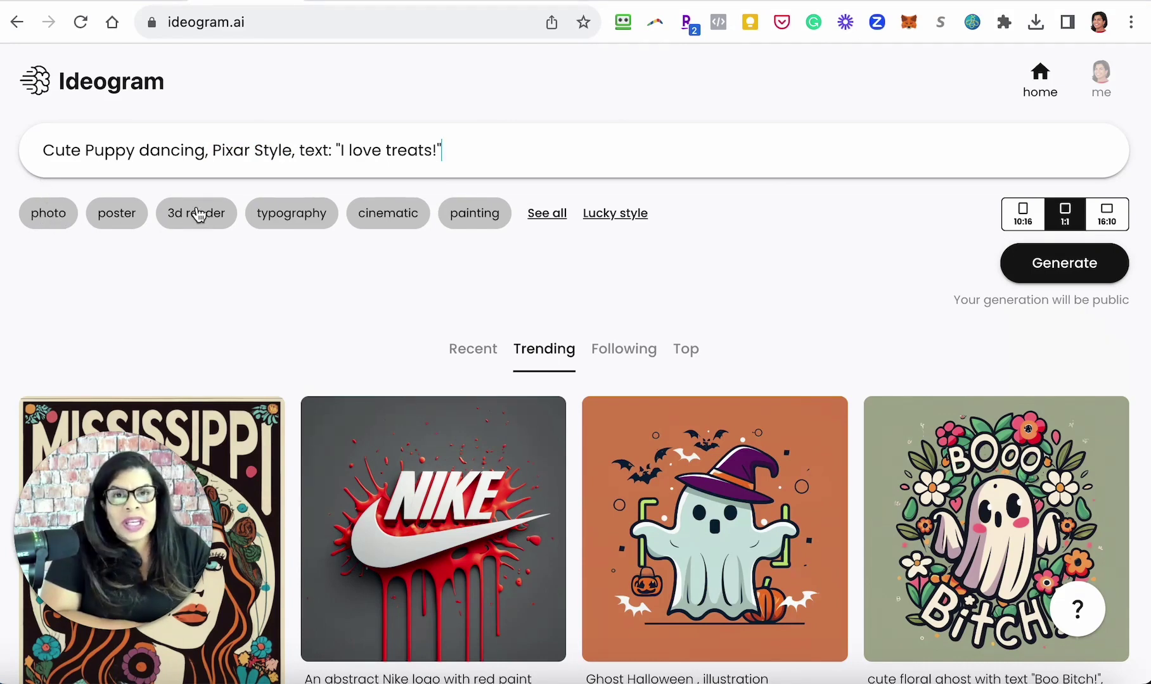
Step: Show all available styles and apply illustration and anime to the puppy prompt
{"action": "left_click", "coordinate": [545, 216]}
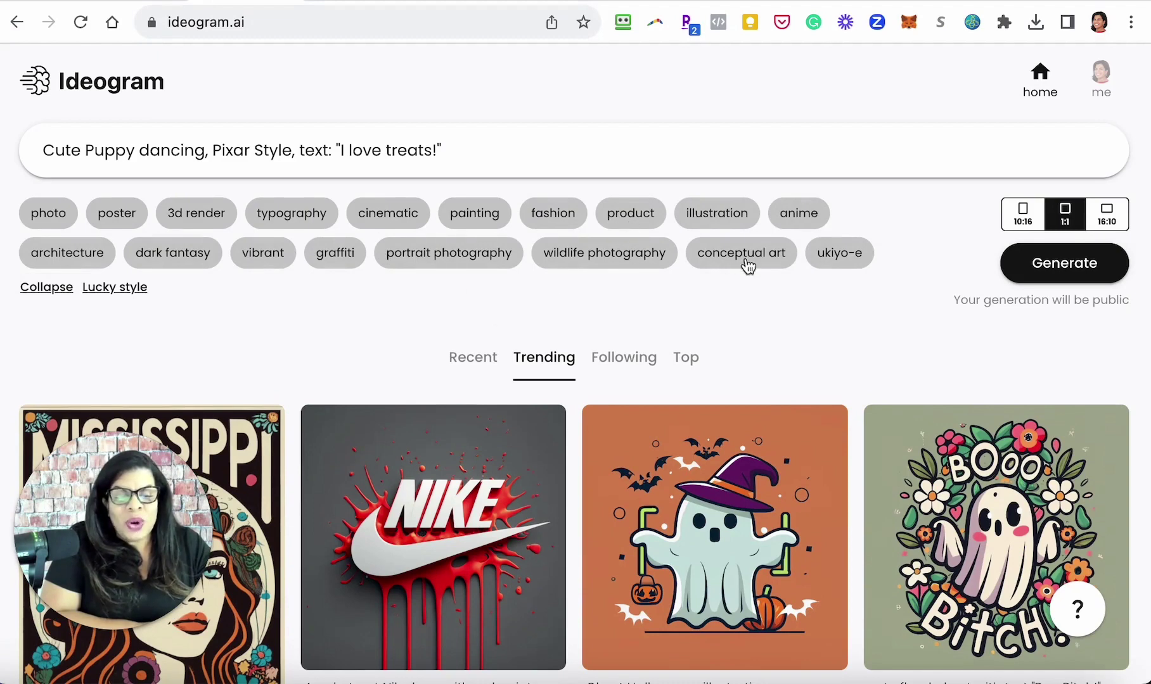
{"action": "left_click", "coordinate": [729, 215]}
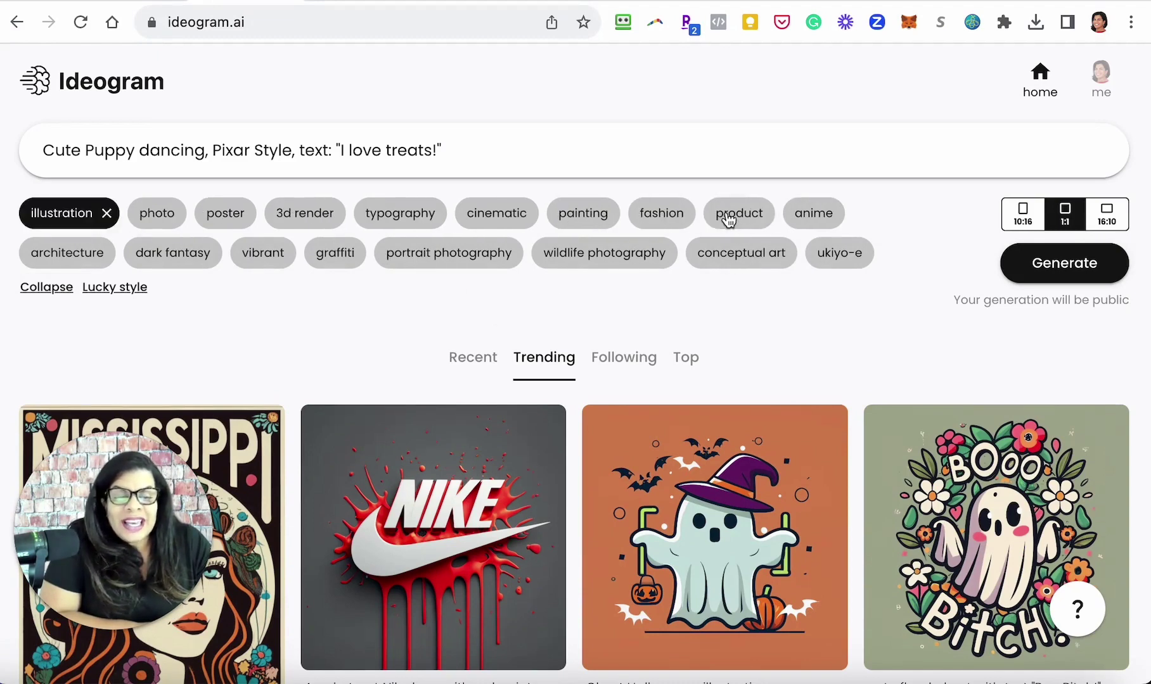
{"action": "left_click", "coordinate": [818, 215]}
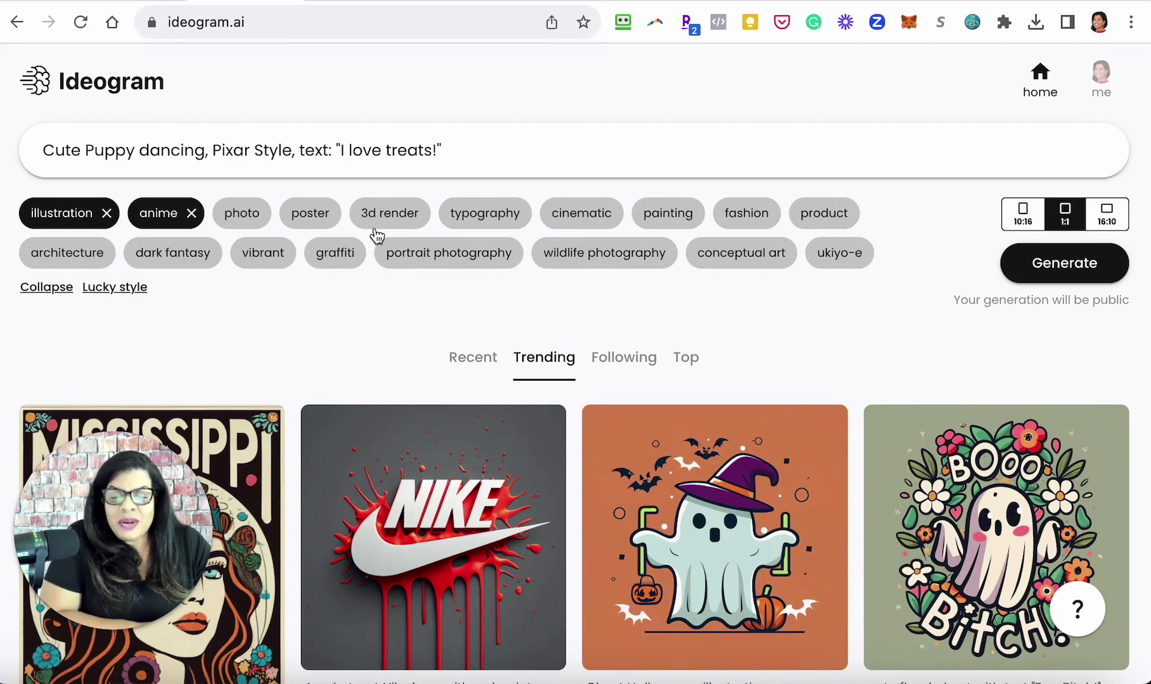
Step: Try out the available aspect ratios, set the puppy image to 10:16, and generate it
{"action": "left_click", "coordinate": [1023, 214]}
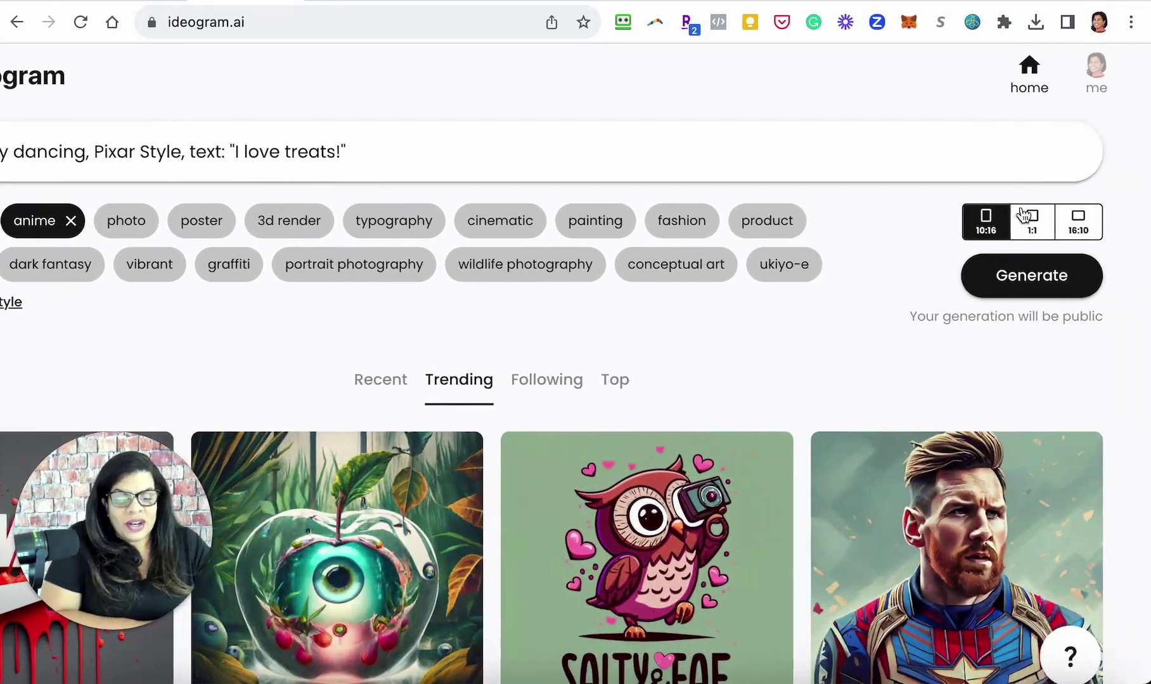
{"action": "left_click", "coordinate": [1054, 223]}
{"action": "left_click", "coordinate": [1097, 227]}
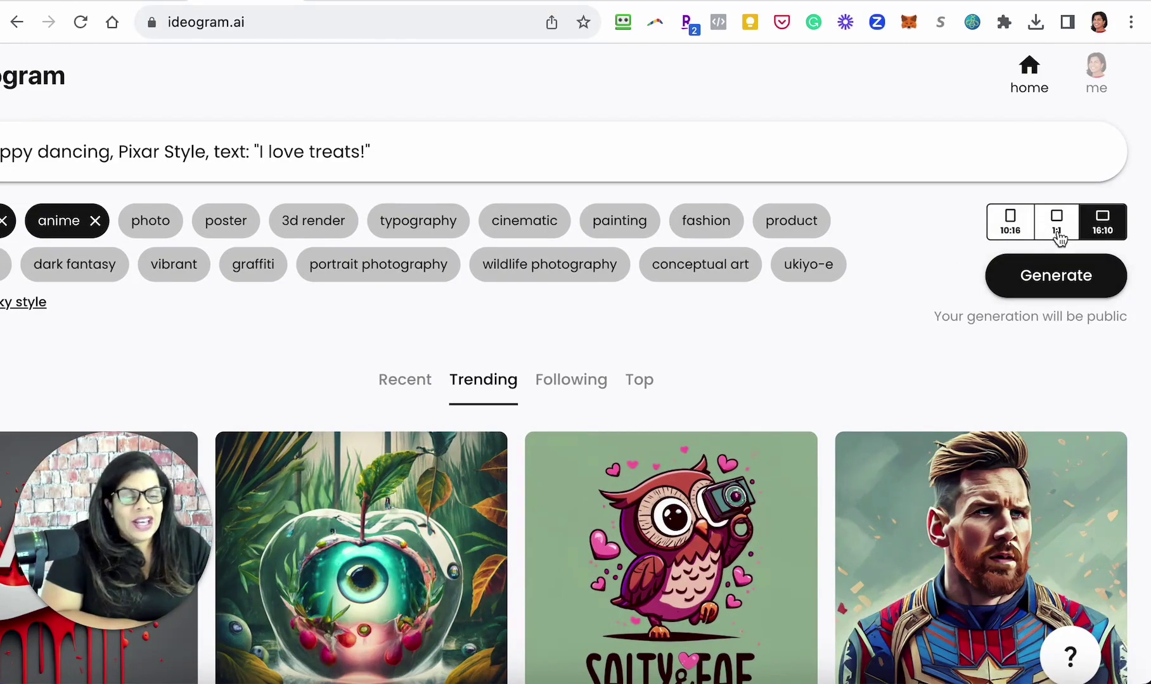
{"action": "left_click", "coordinate": [1023, 227]}
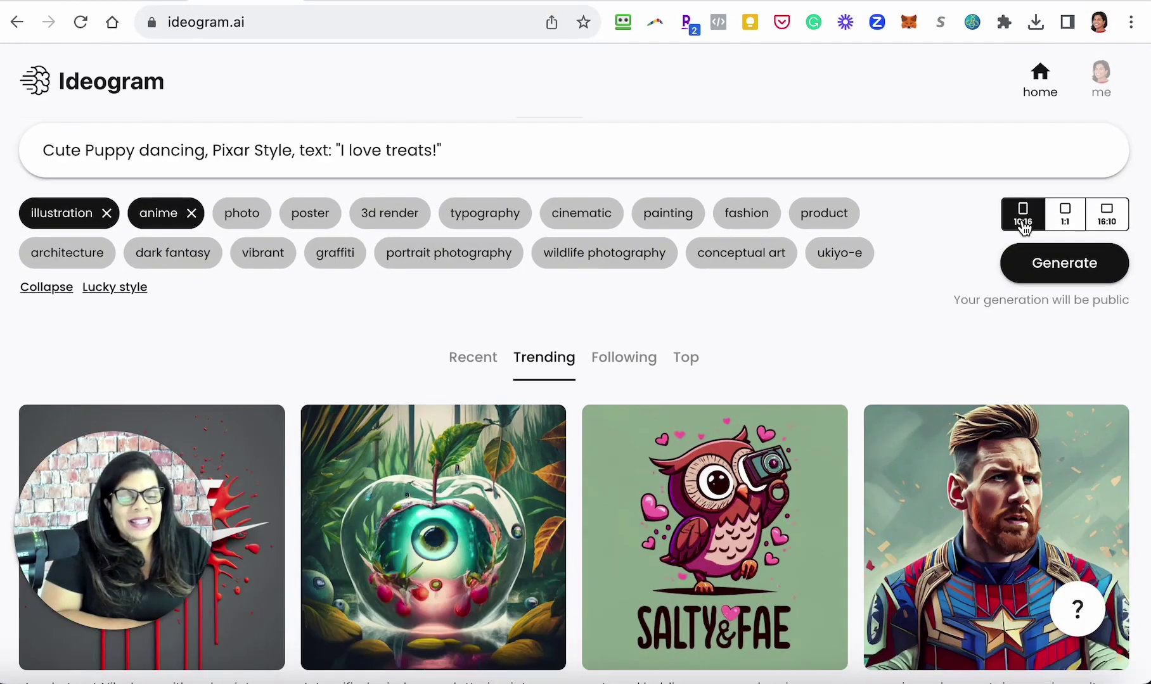
{"action": "left_click", "coordinate": [1061, 267]}
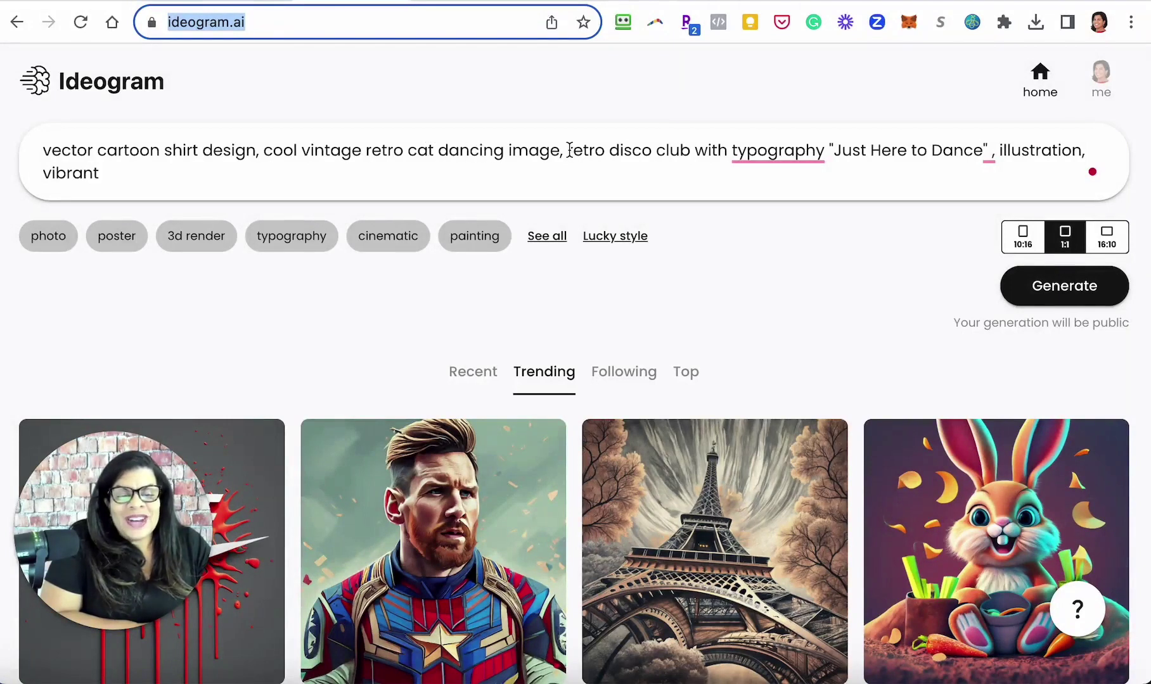
Step: Accept Grammarly's "the typography" correction in the dancing cat shirt prompt and clear the suggestion on the comma after "Just Here to Dance"
{"action": "mouse_move", "coordinate": [779, 152]}
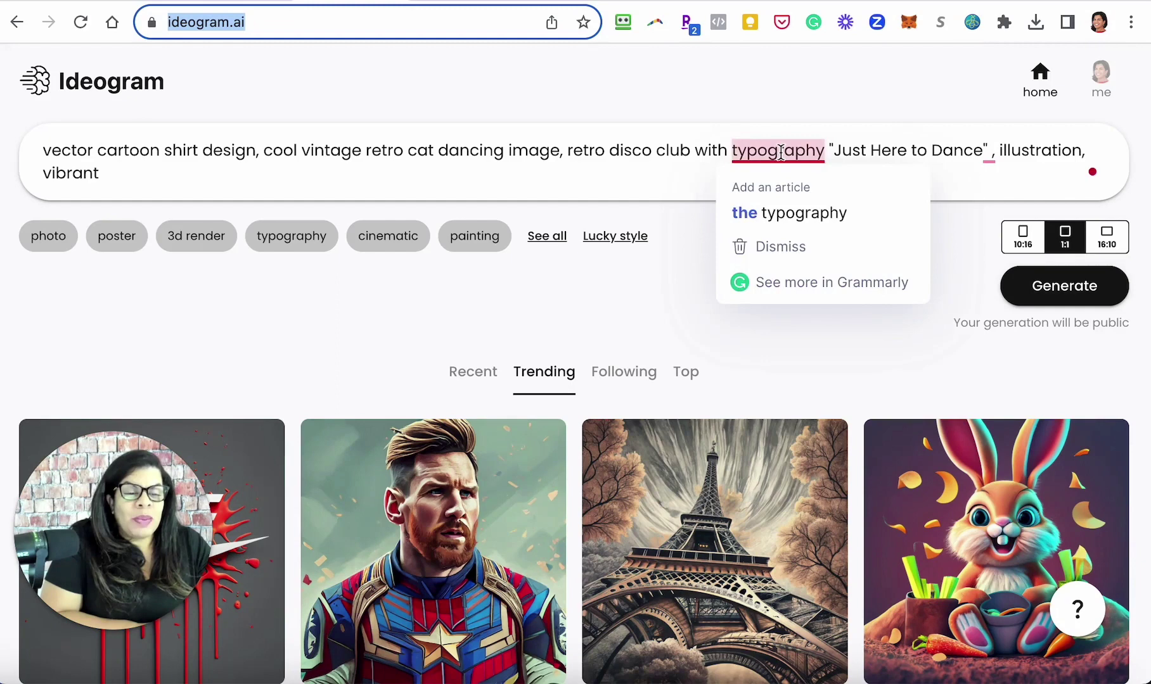
{"action": "left_click", "coordinate": [782, 202]}
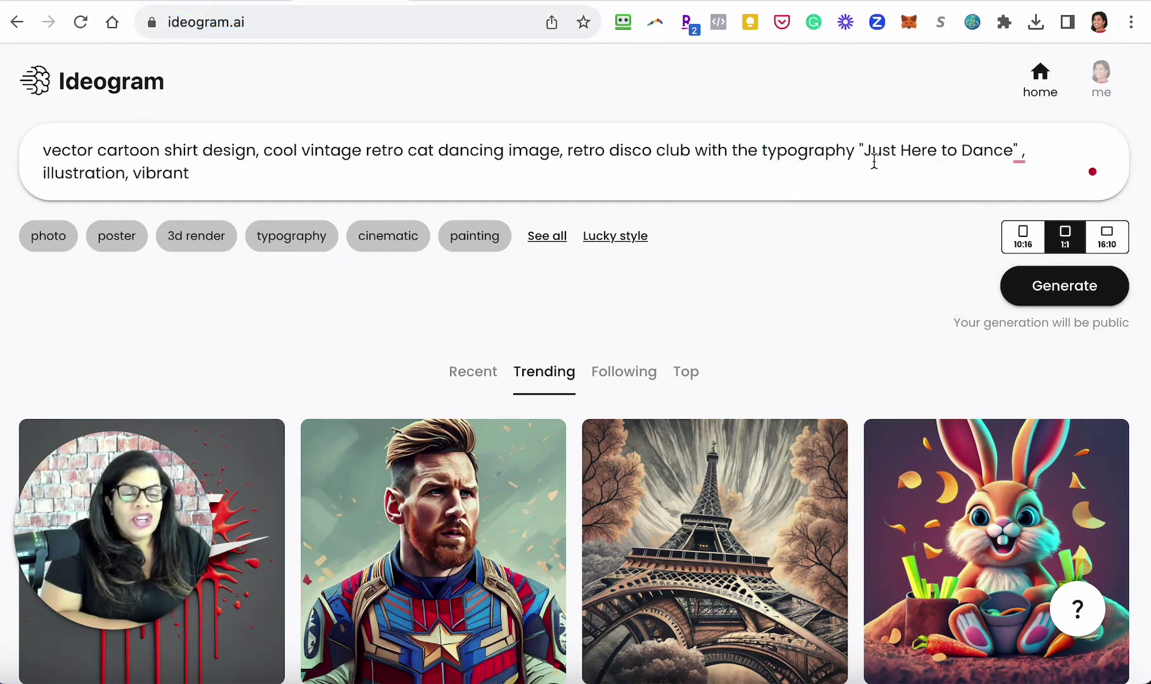
{"action": "mouse_move", "coordinate": [1020, 154]}
{"action": "left_click", "coordinate": [938, 185]}
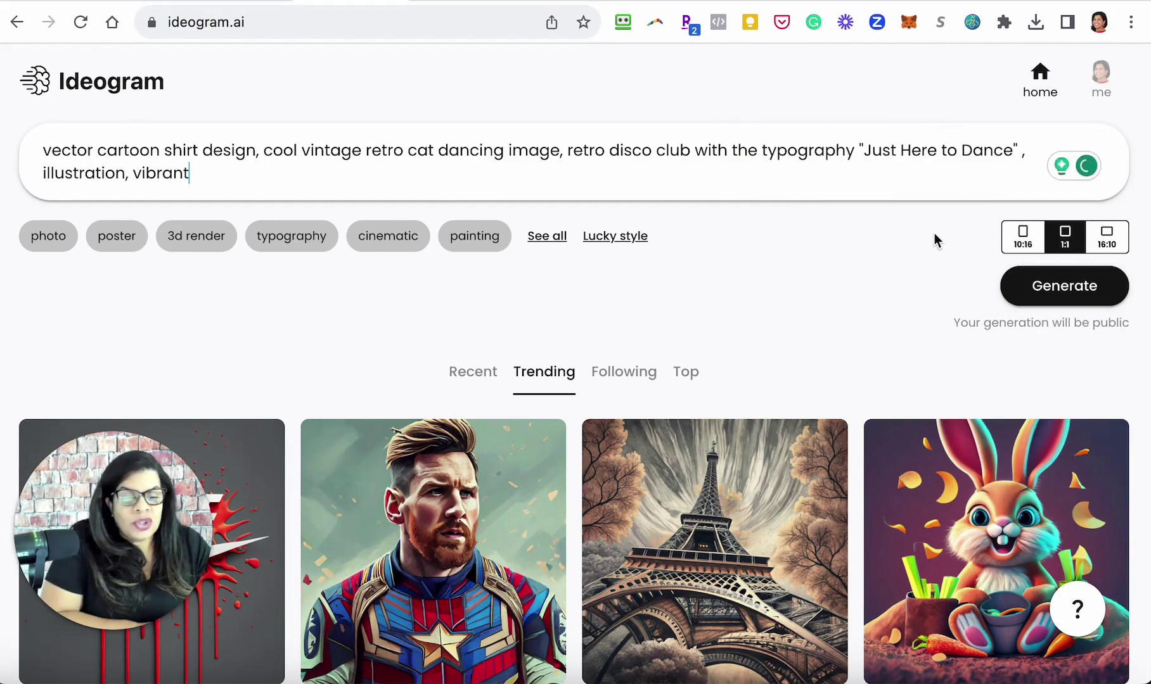
Step: Set the dancing cat shirt design to the 10:16 aspect ratio and generate it
{"action": "left_click", "coordinate": [1022, 236]}
{"action": "left_click", "coordinate": [1061, 292]}
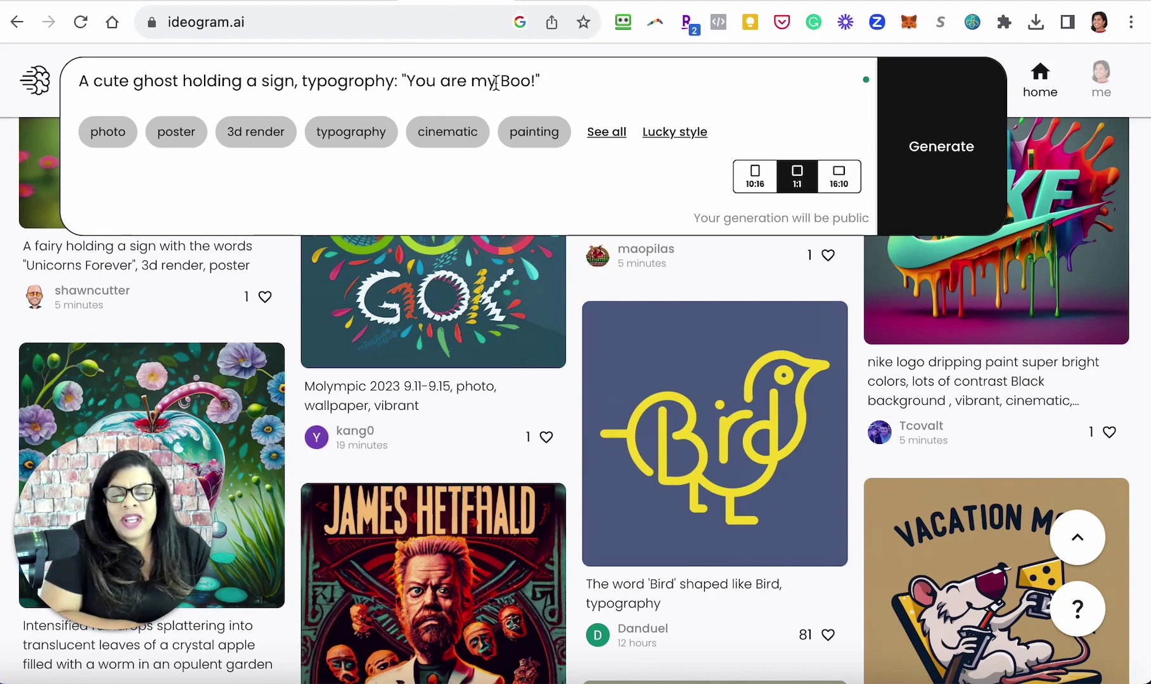
Step: Show all available styles and apply a random lucky style to the cute ghost prompt
{"action": "left_click", "coordinate": [606, 133]}
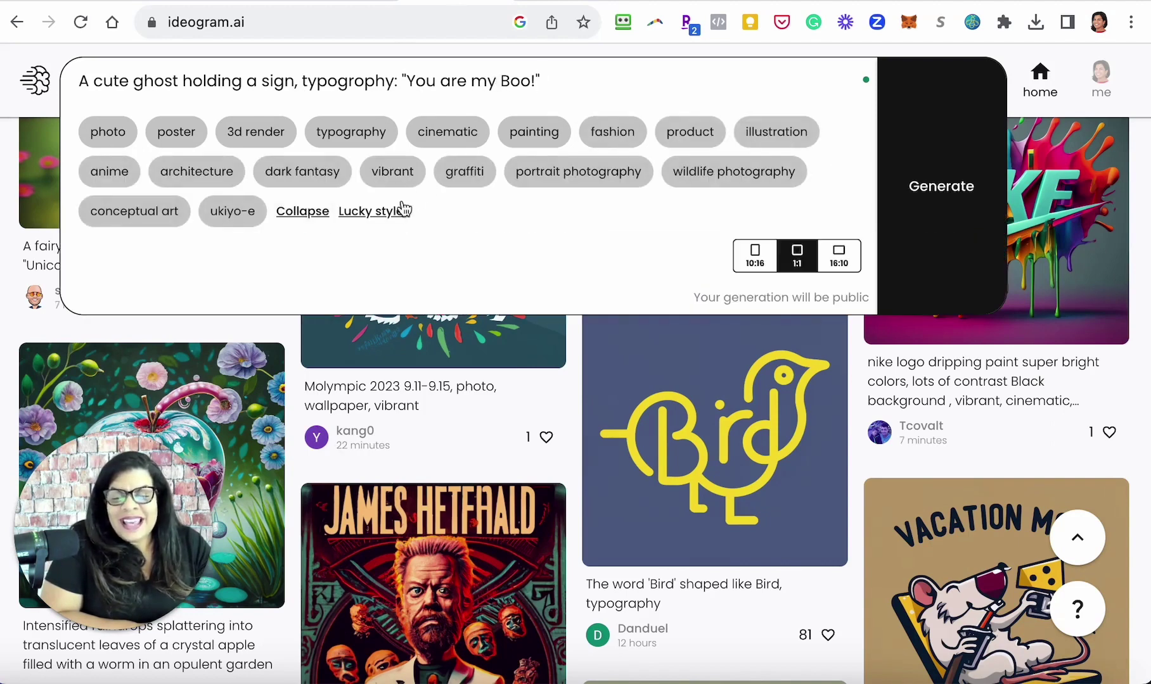
{"action": "left_click", "coordinate": [380, 213]}
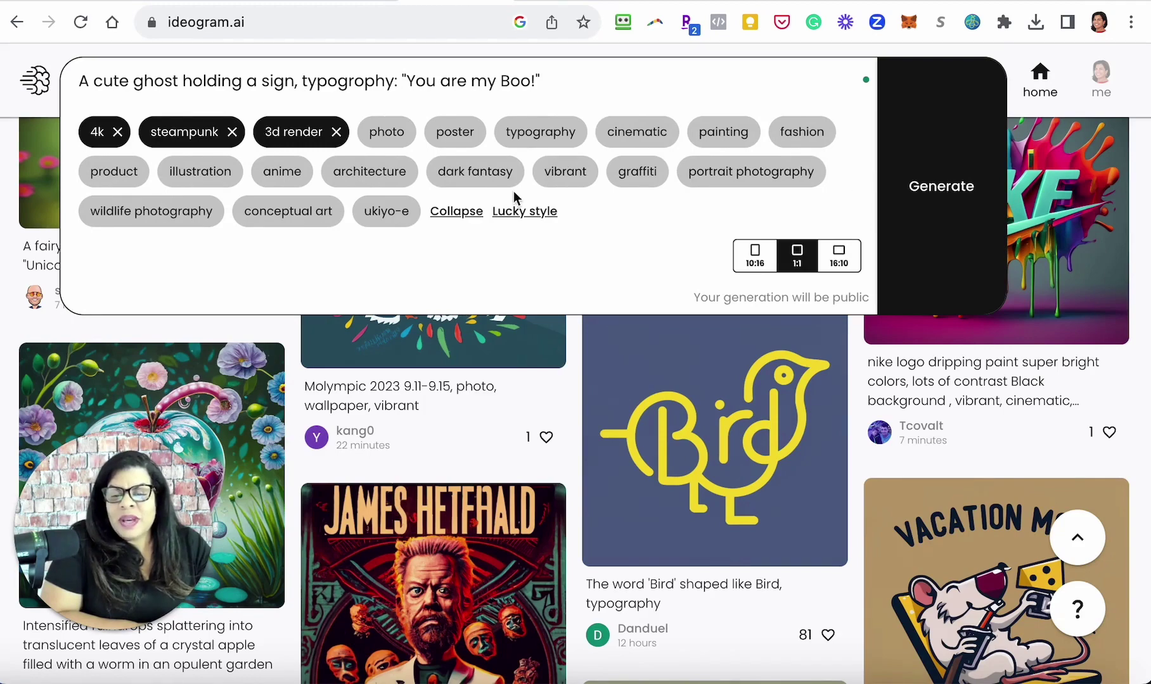
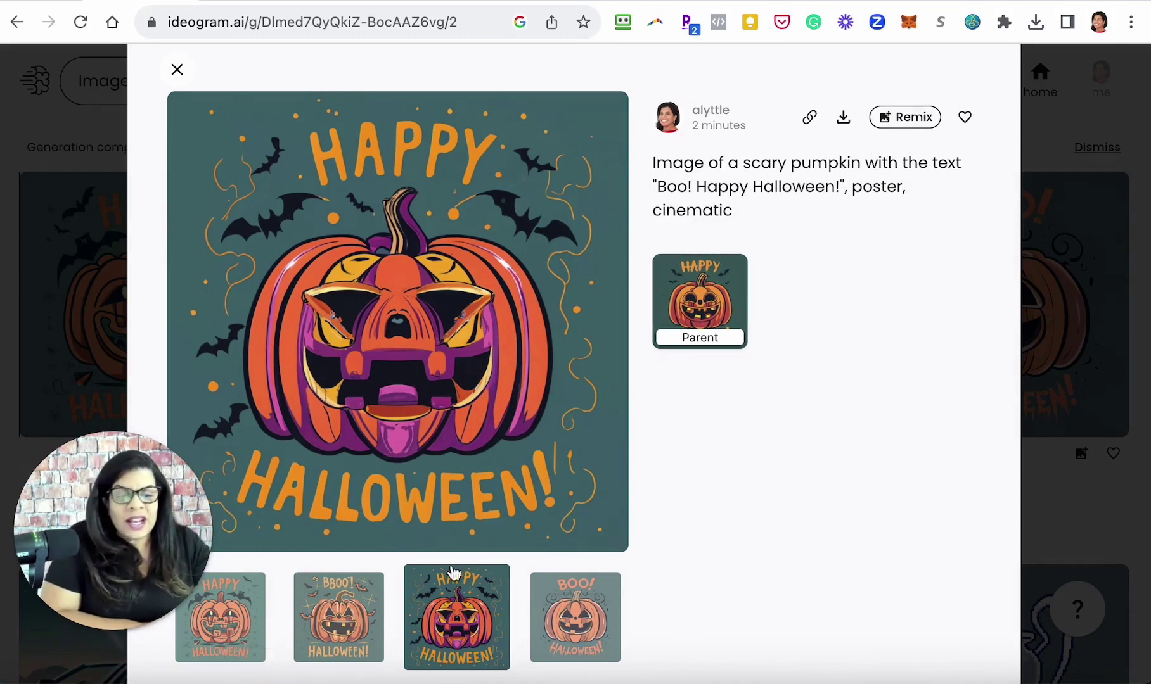
Step: Remix the orange and purple "Happy Halloween!" pumpkin image with a random lucky style and generate it
{"action": "left_click", "coordinate": [907, 118]}
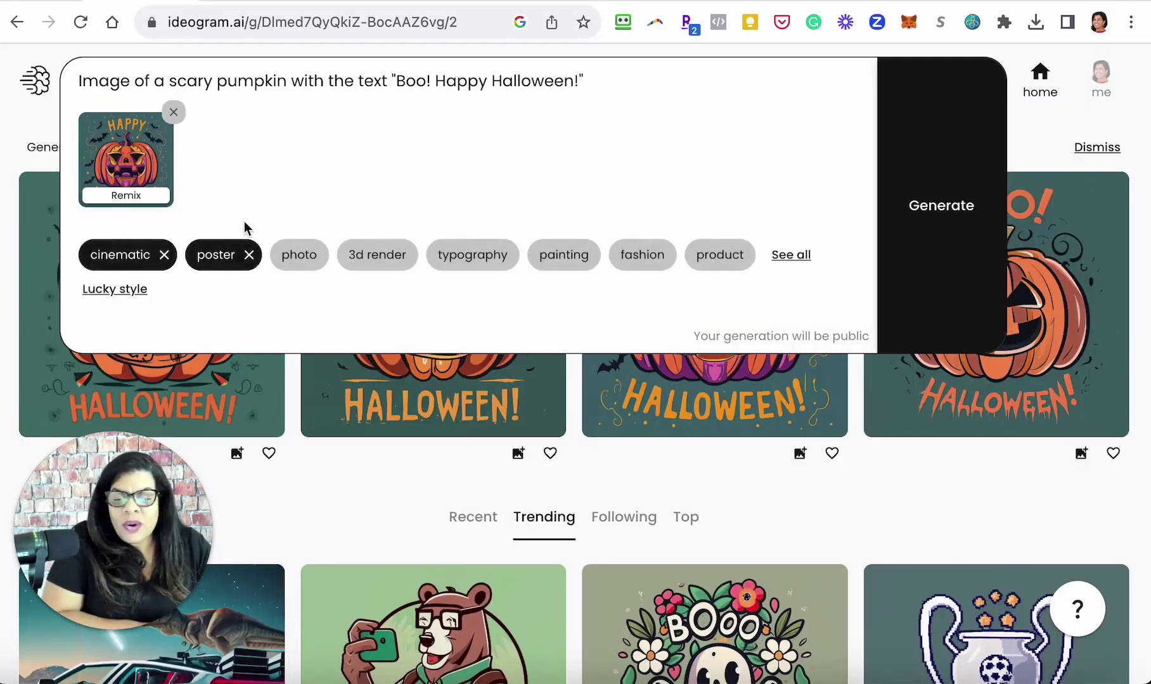
{"action": "left_click", "coordinate": [128, 291]}
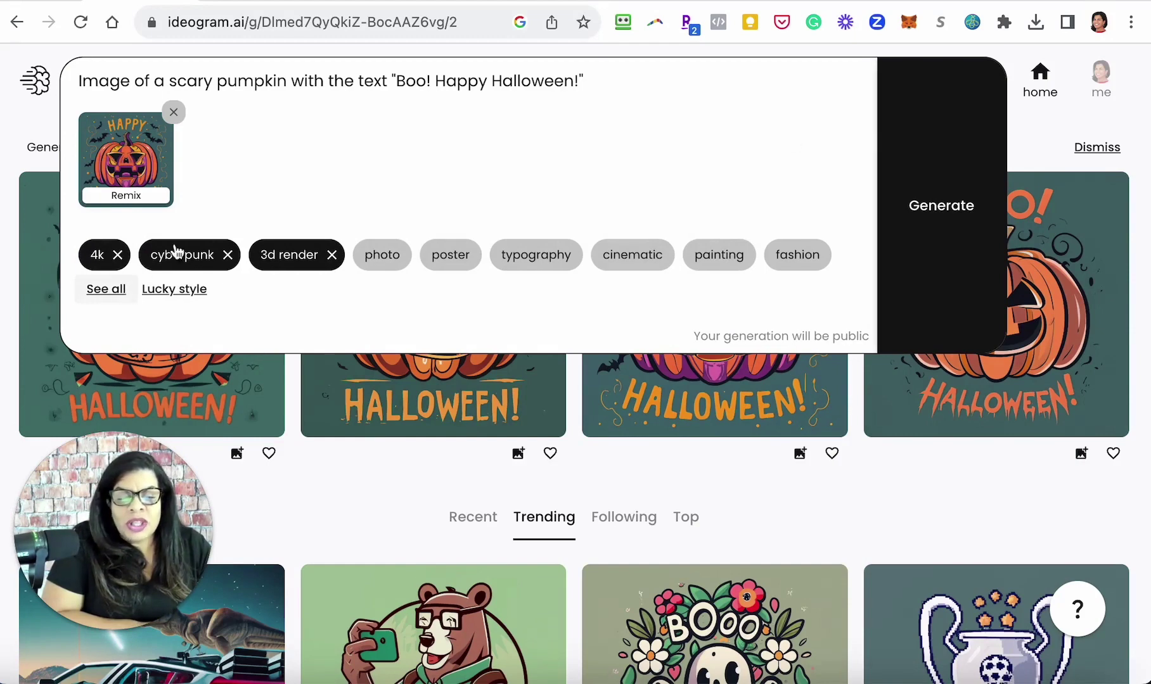
{"action": "left_click", "coordinate": [919, 198]}
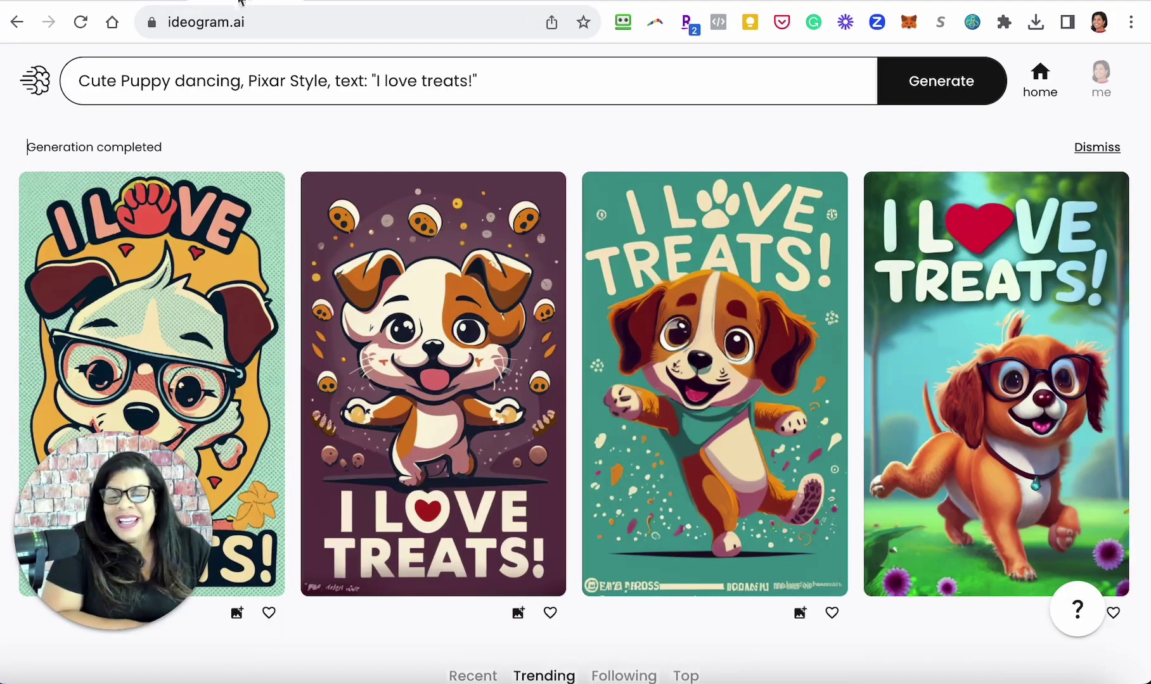
Step: Examine the generated "I love treats!" puppy images, viewing the purple-background puppy and the puppy with glasses in detail
{"action": "left_click_drag", "start_coordinate": [145, 499], "coordinate": [101, 582]}
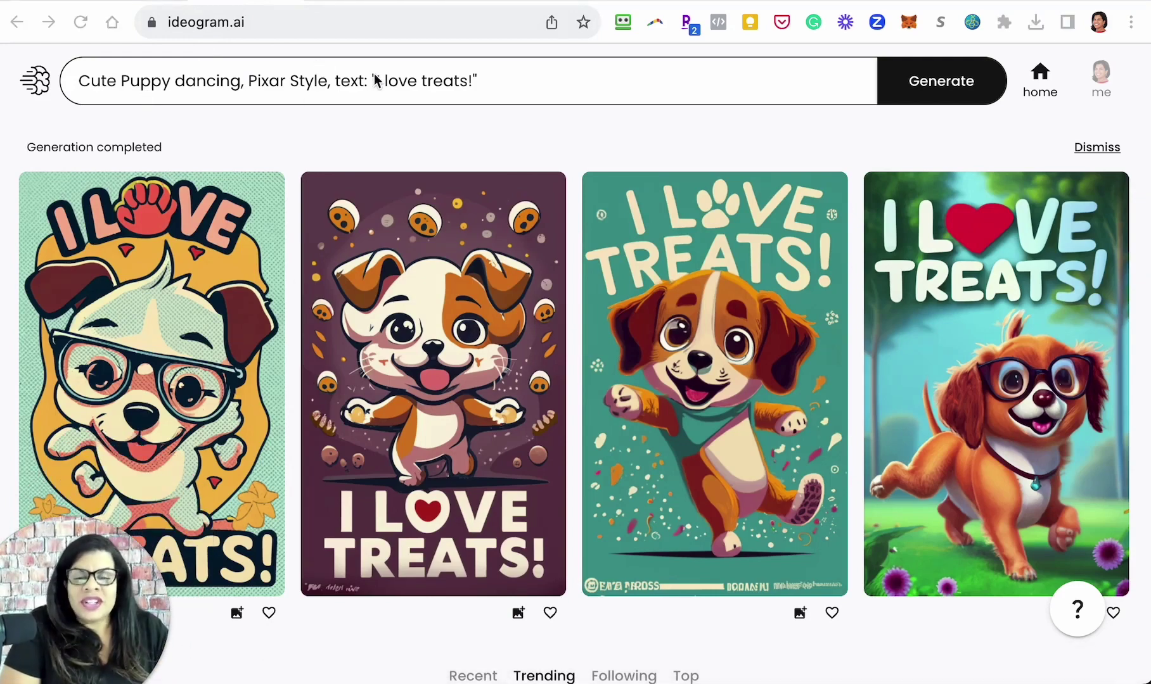
{"action": "scroll", "coordinate": [465, 315], "scroll_direction": "down", "scroll_amount": 2}
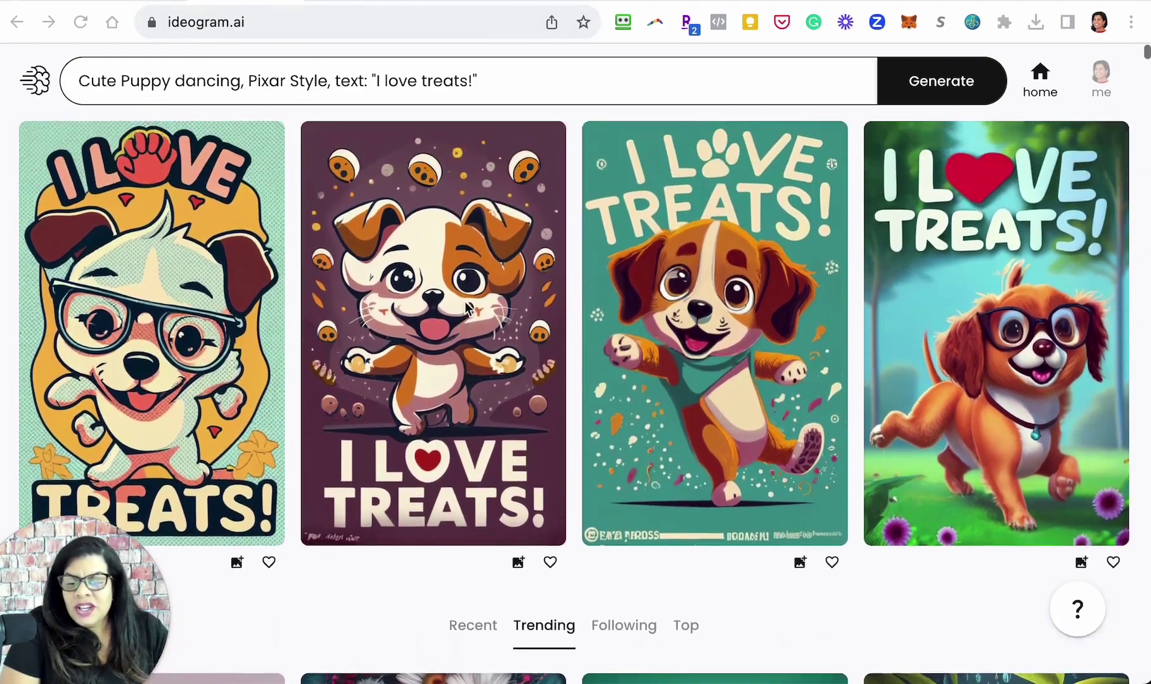
{"action": "scroll", "coordinate": [467, 308], "scroll_direction": "up", "scroll_amount": 1}
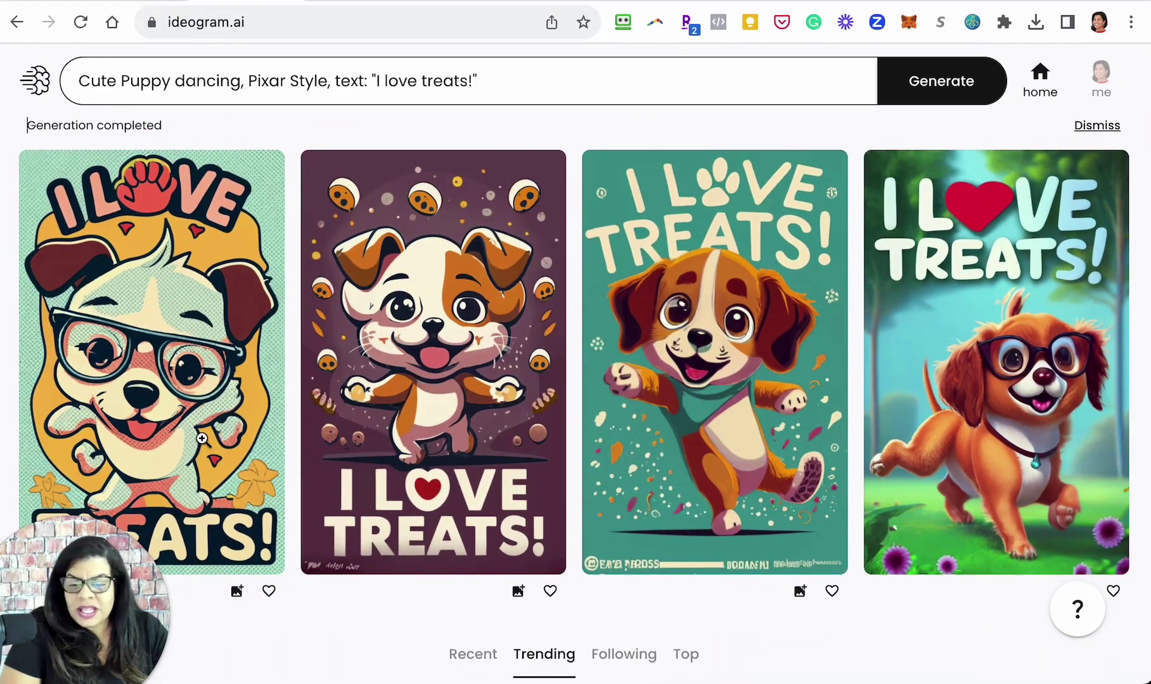
{"action": "scroll", "coordinate": [175, 399], "scroll_direction": "down", "scroll_amount": 3}
{"action": "scroll", "coordinate": [175, 398], "scroll_direction": "up", "scroll_amount": 3}
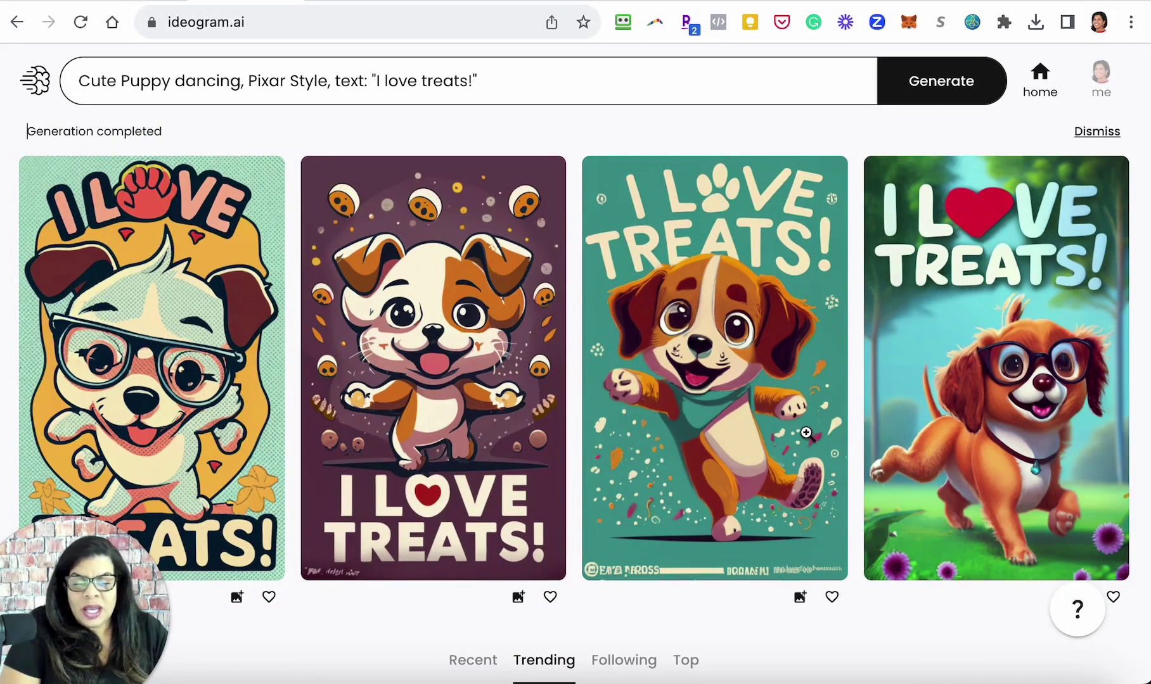
{"action": "scroll", "coordinate": [472, 439], "scroll_direction": "down", "scroll_amount": 3}
{"action": "scroll", "coordinate": [443, 437], "scroll_direction": "up", "scroll_amount": 3}
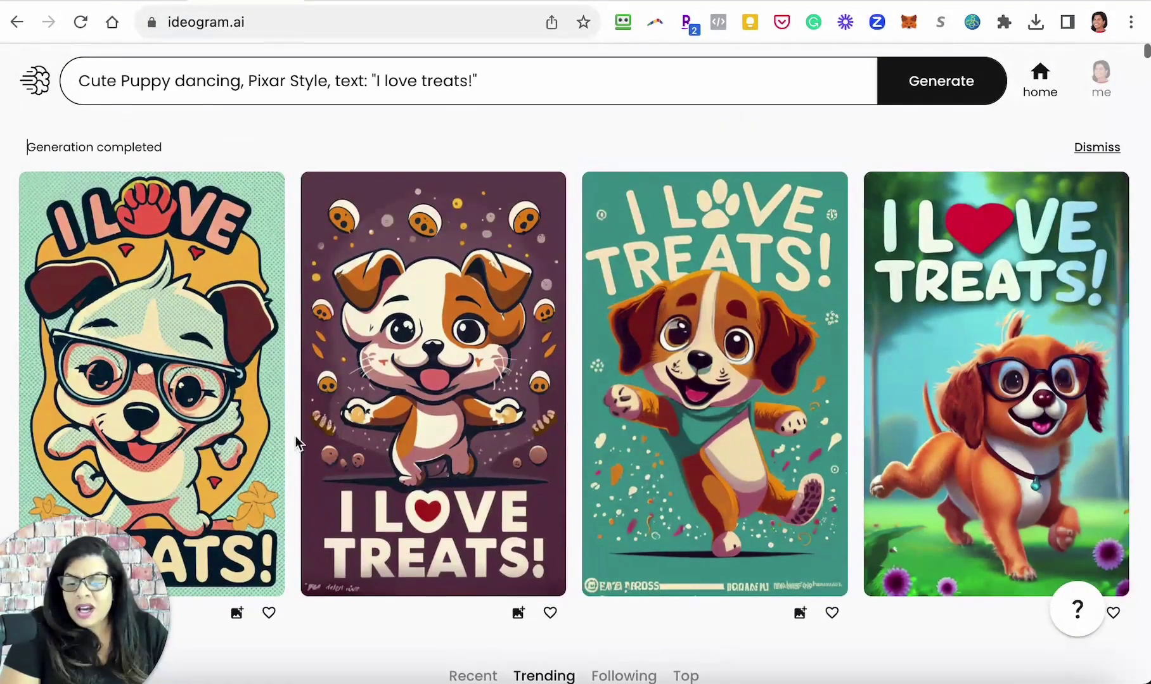
{"action": "left_click", "coordinate": [449, 395]}
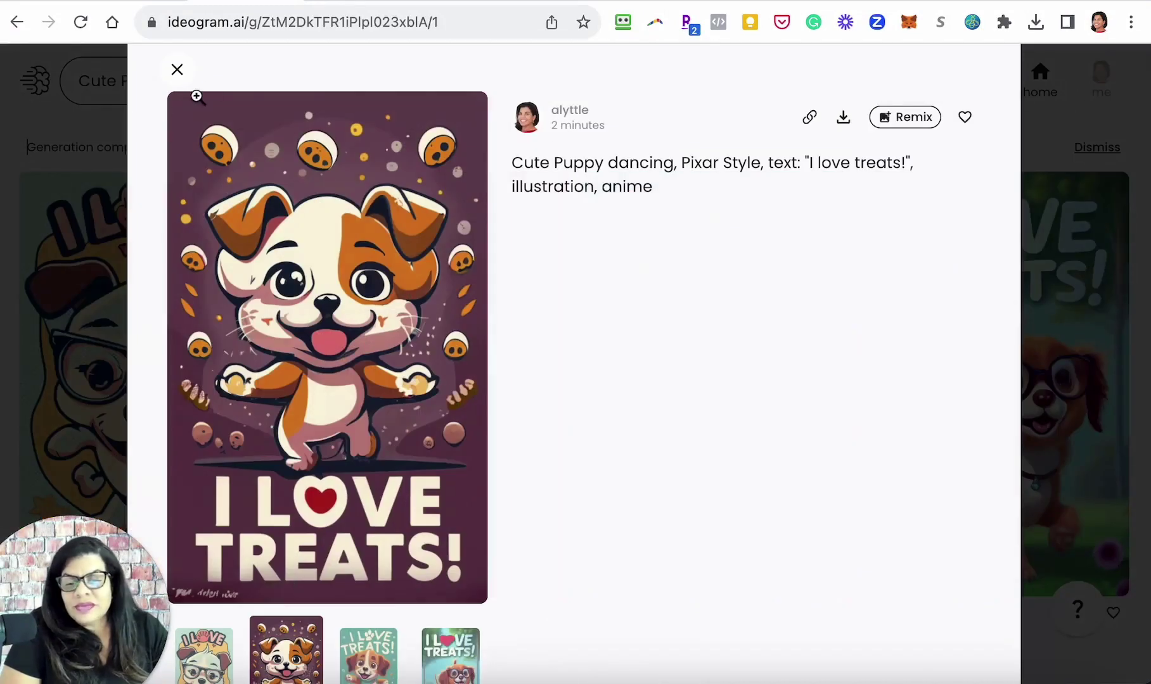
{"action": "left_click", "coordinate": [178, 69]}
{"action": "left_click", "coordinate": [198, 318]}
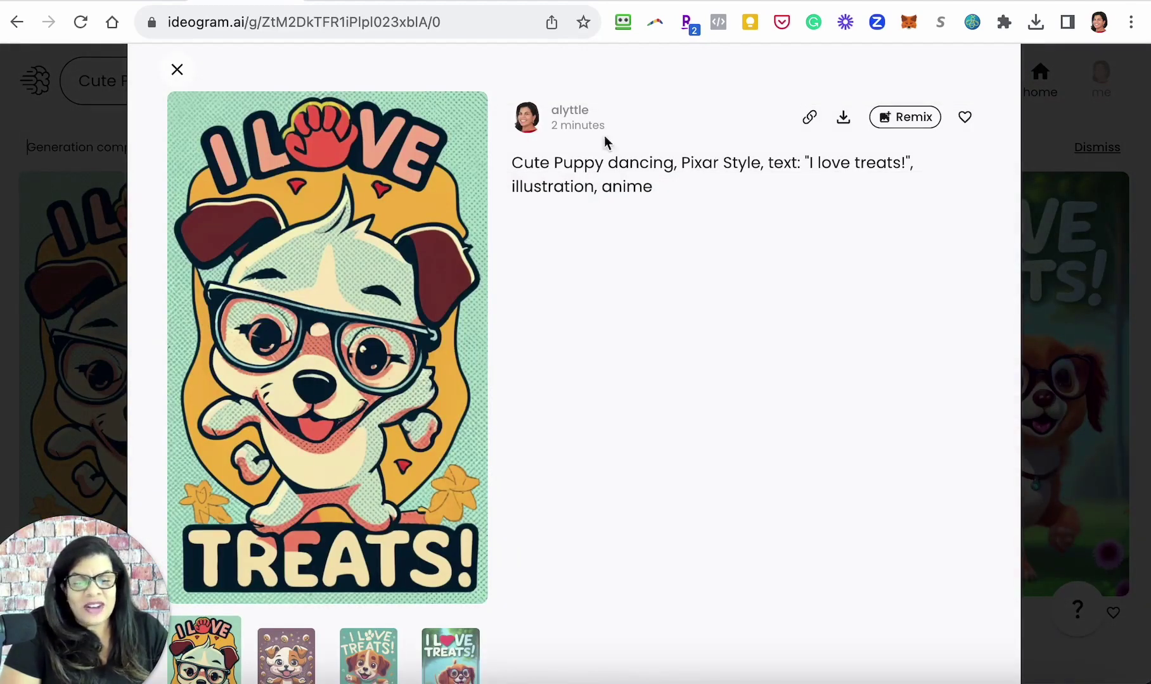
{"action": "left_click", "coordinate": [177, 70]}
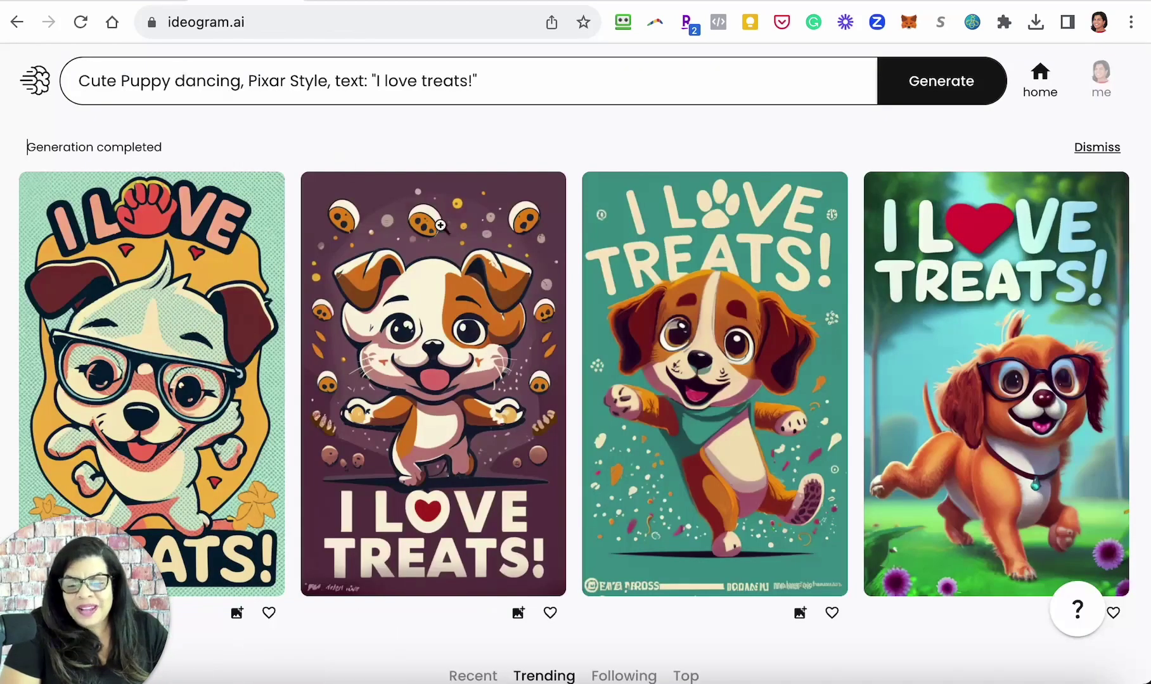
Step: Remix the purple-background puppy image, keeping its prompt and the anime and illustration styles, and generate it
{"action": "left_click", "coordinate": [441, 280]}
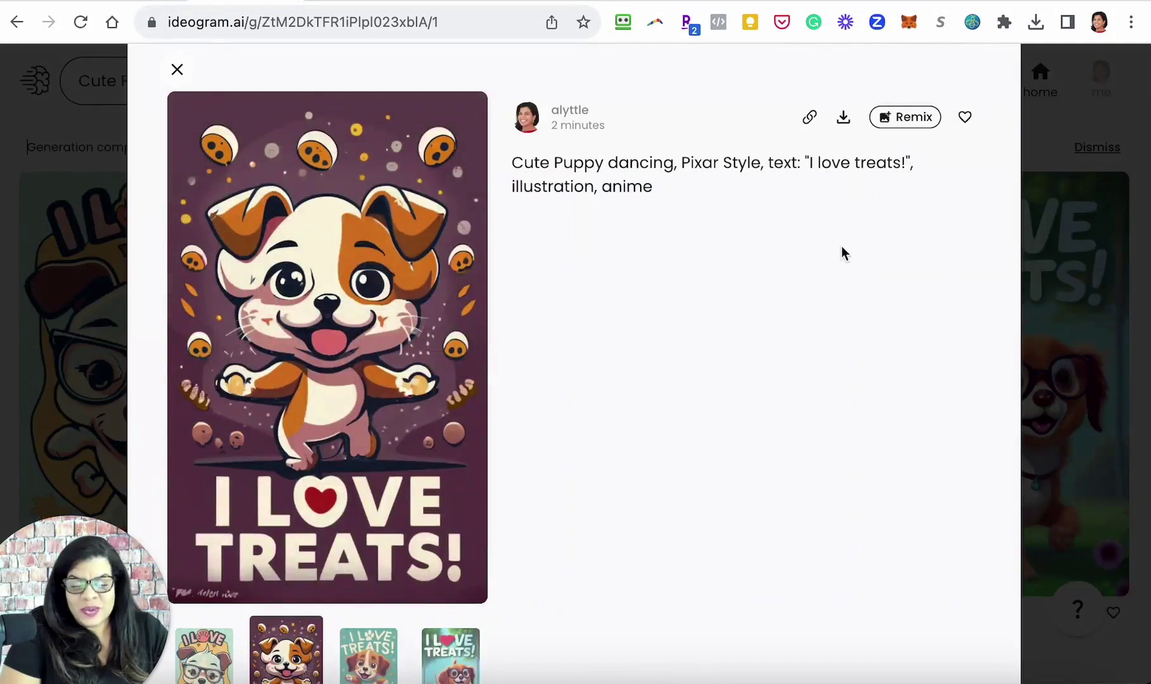
{"action": "left_click", "coordinate": [893, 118]}
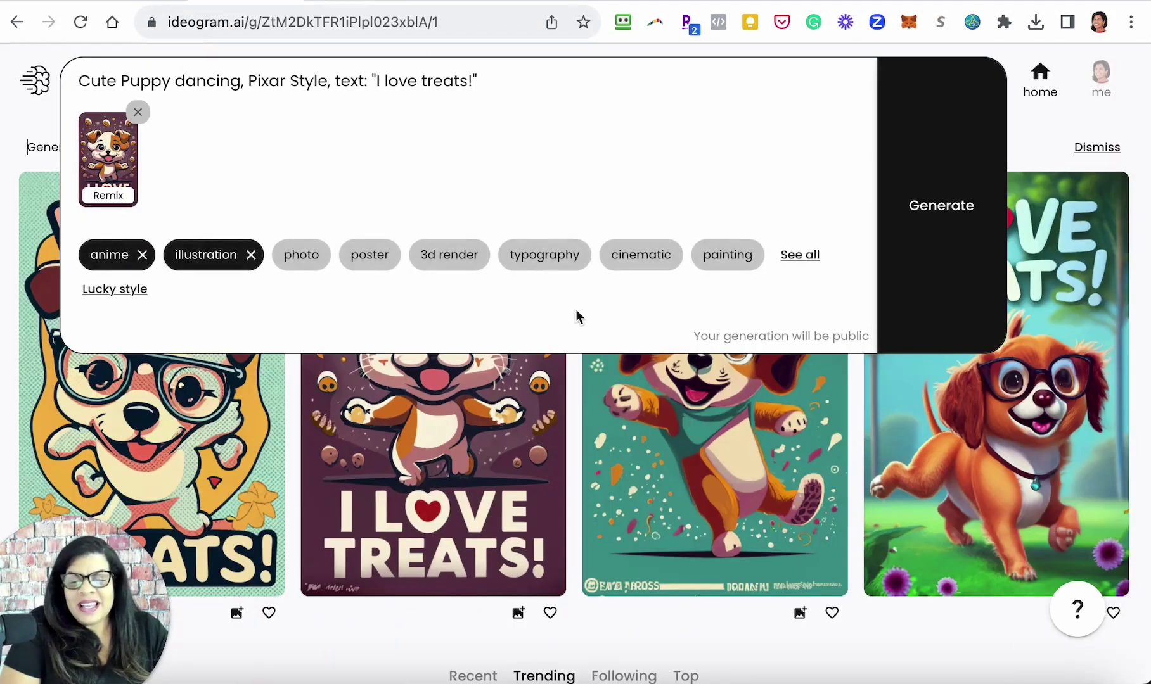
{"action": "left_click", "coordinate": [912, 232]}
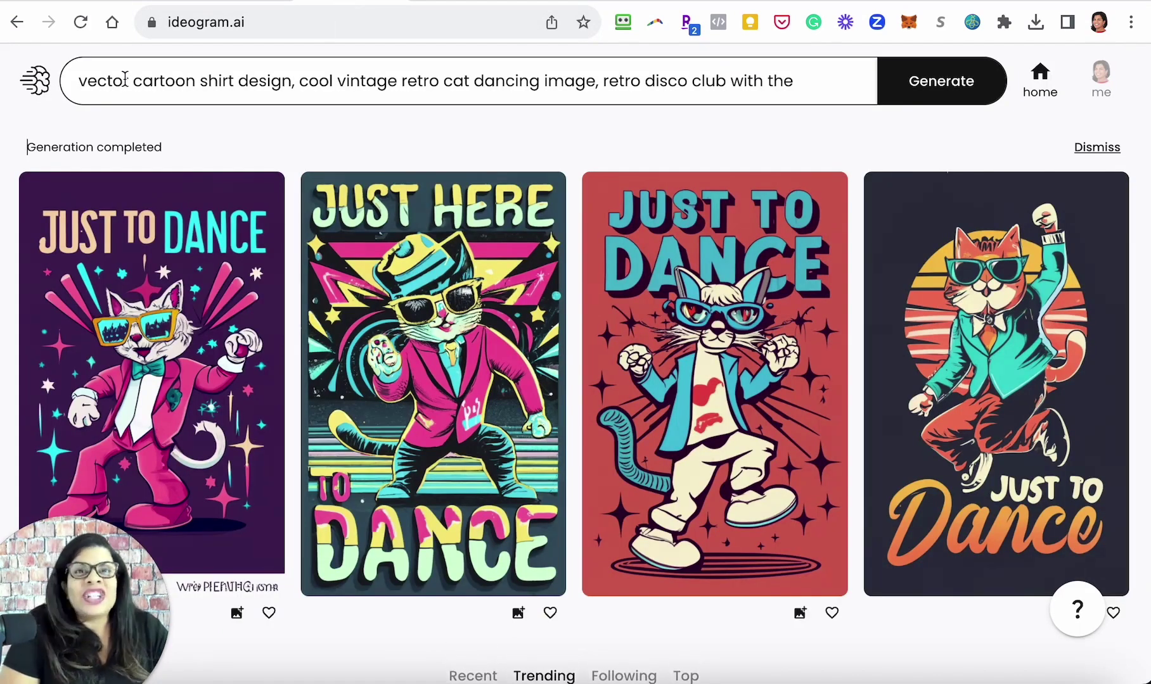
Step: Highlight "cool vintage retro cat dancing image" in the shirt design prompt and examine the generated cat images
{"action": "left_click_drag", "start_coordinate": [132, 80], "coordinate": [598, 76]}
{"action": "left_click", "coordinate": [318, 80]}
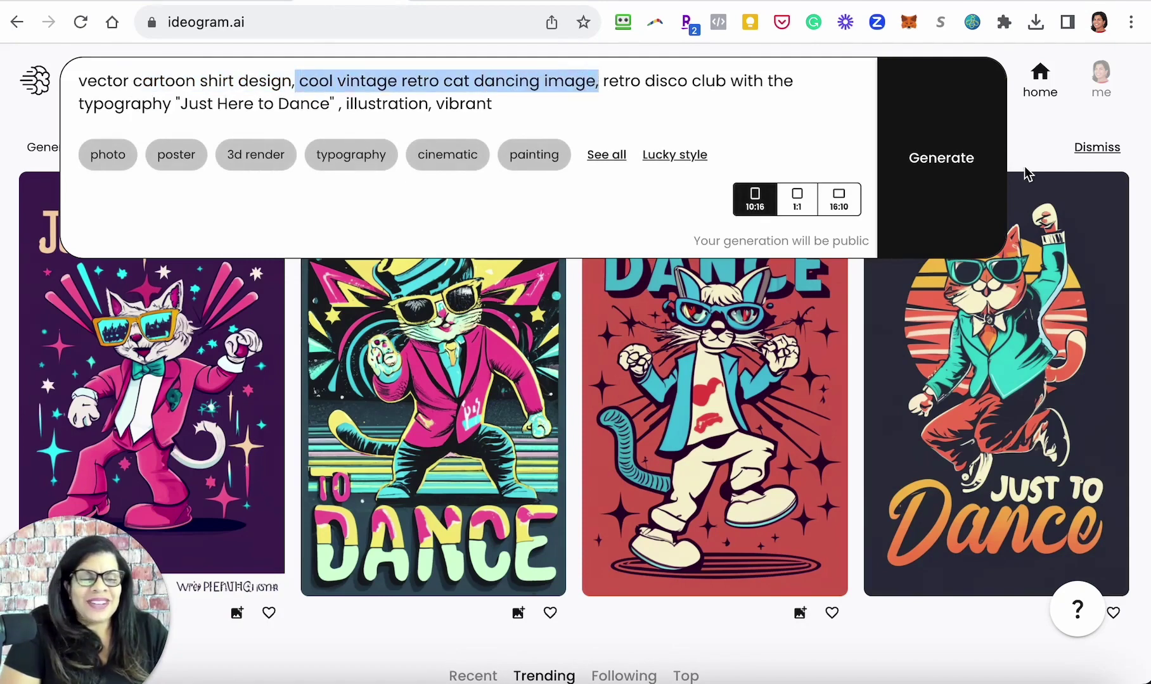
{"action": "left_click", "coordinate": [1027, 138]}
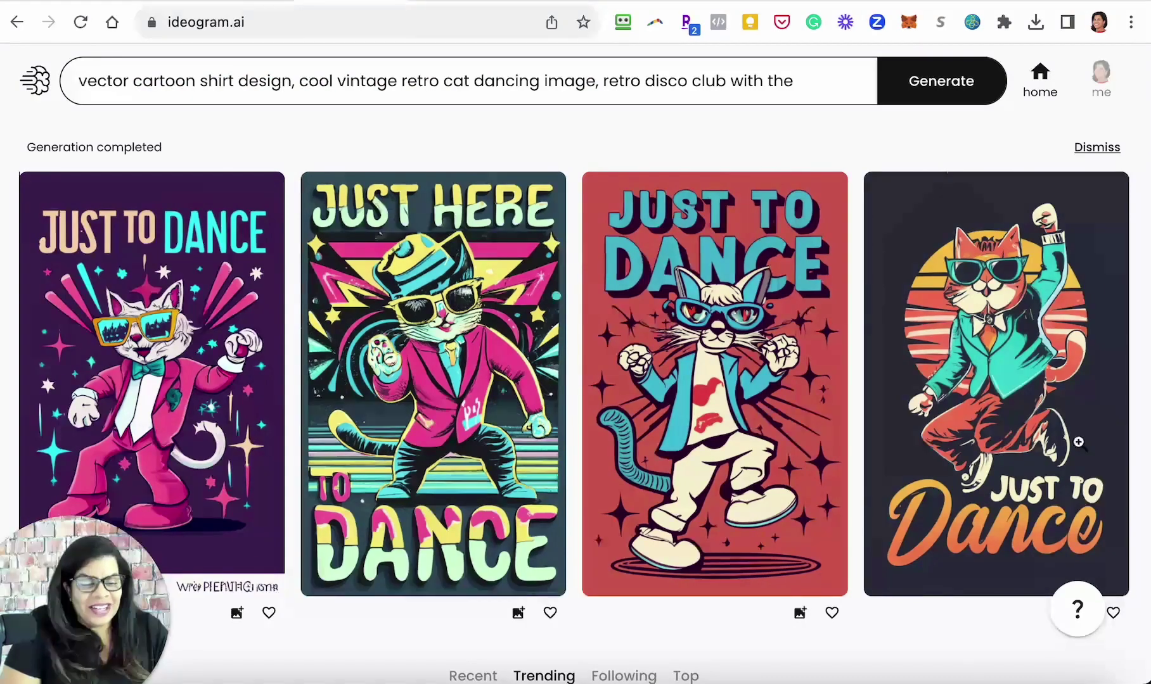
{"action": "scroll", "coordinate": [761, 345], "scroll_direction": "down", "scroll_amount": 3}
{"action": "scroll", "coordinate": [760, 345], "scroll_direction": "up", "scroll_amount": 2}
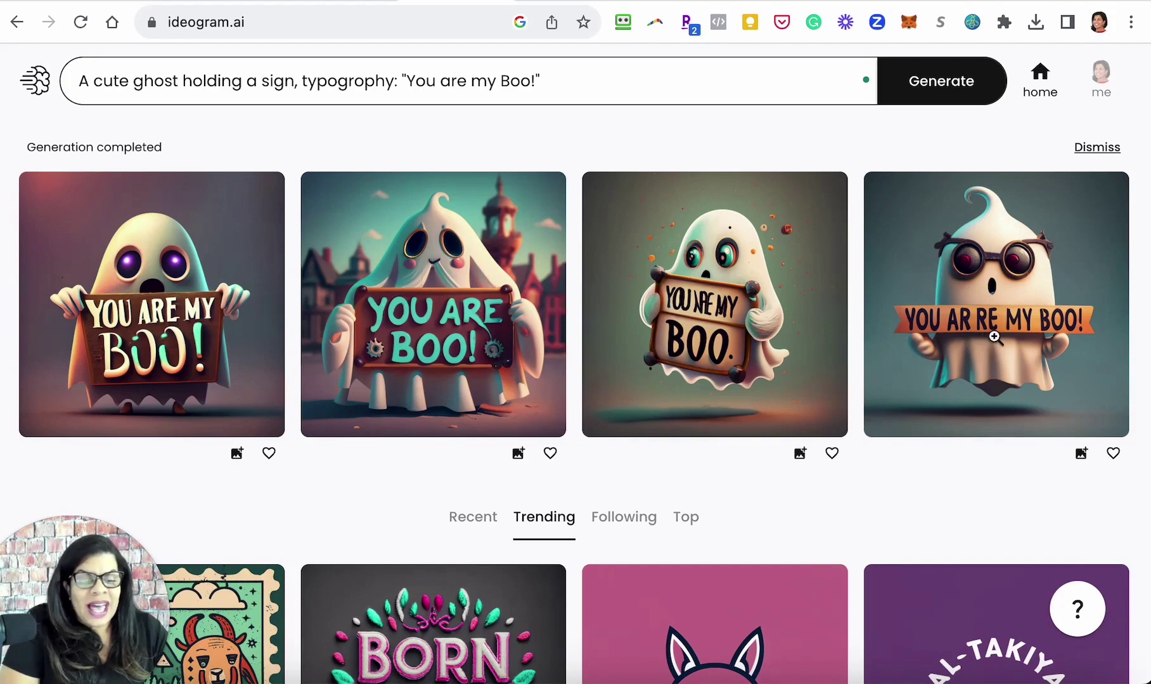
Step: Remix the purple-eyed ghost image, replacing the 3d render style with cinematic and painting, and generate it
{"action": "left_click", "coordinate": [184, 325]}
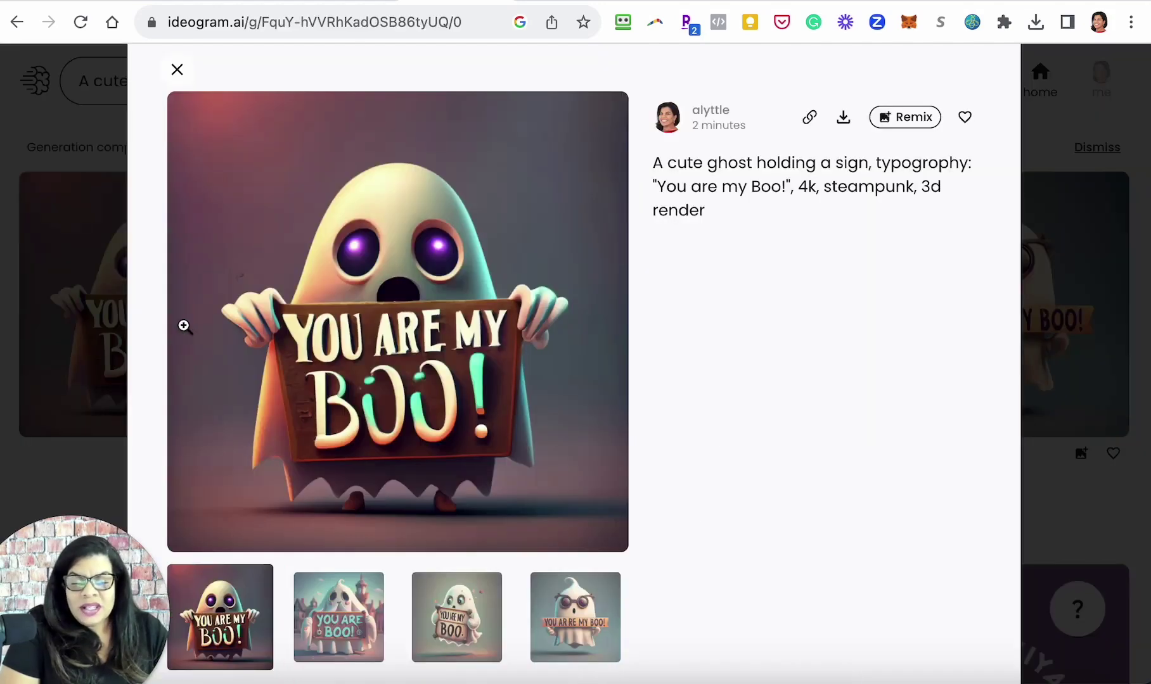
{"action": "left_click", "coordinate": [905, 118]}
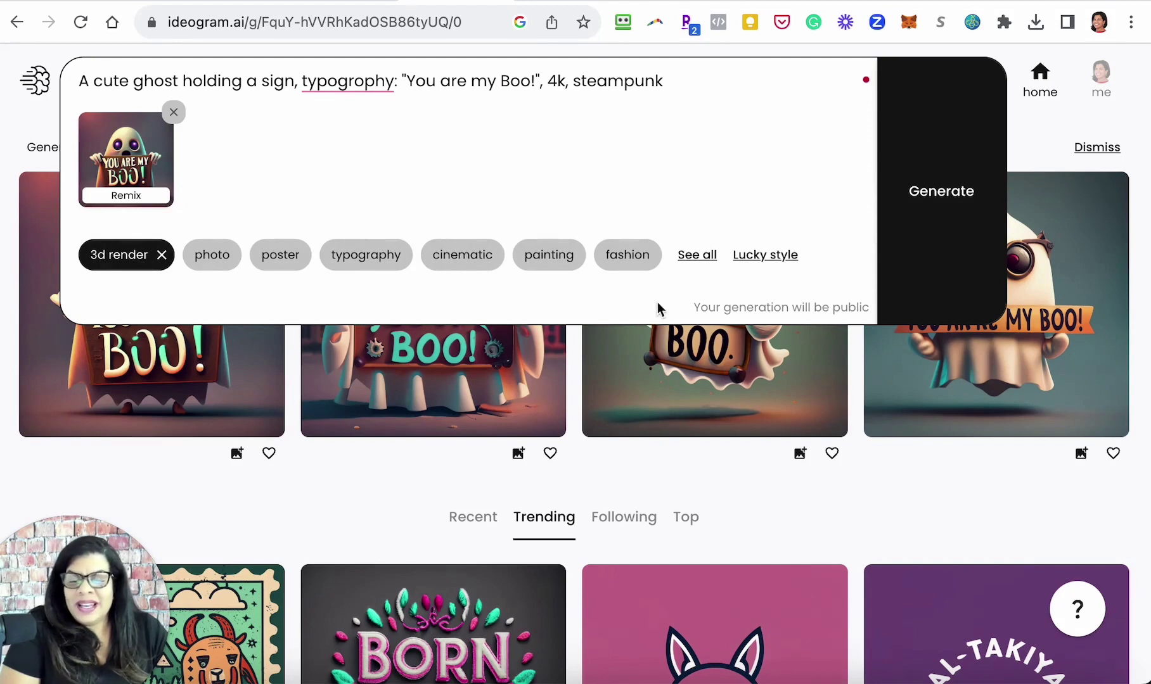
{"action": "left_click", "coordinate": [461, 260]}
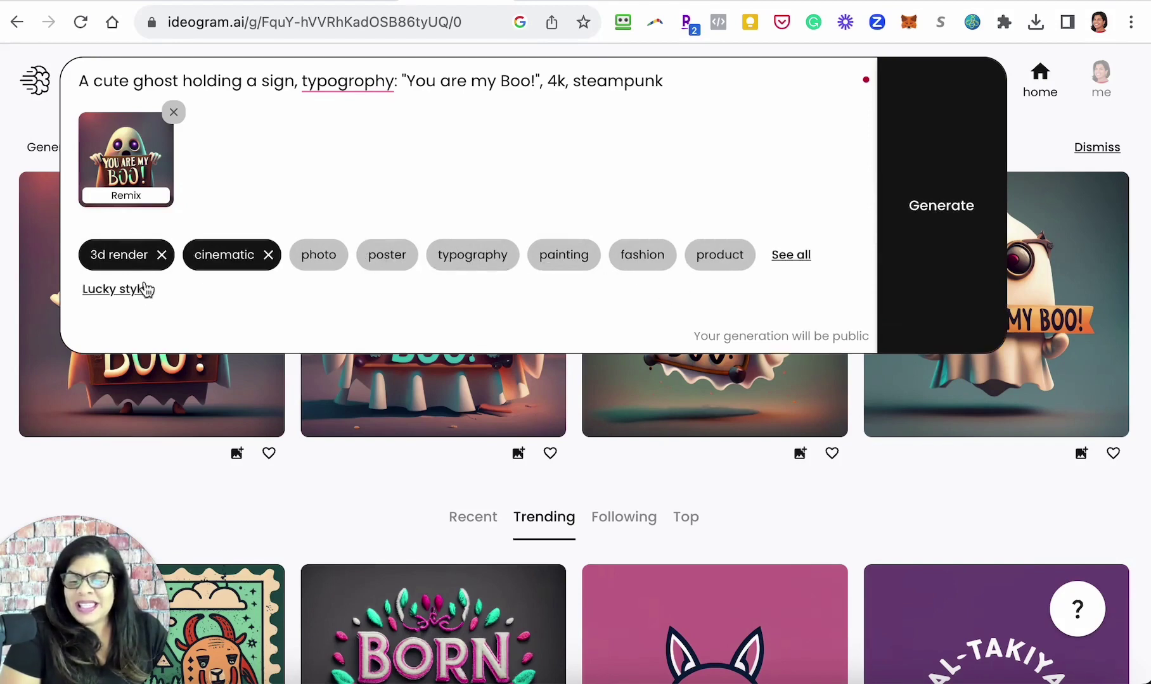
{"action": "left_click", "coordinate": [162, 255]}
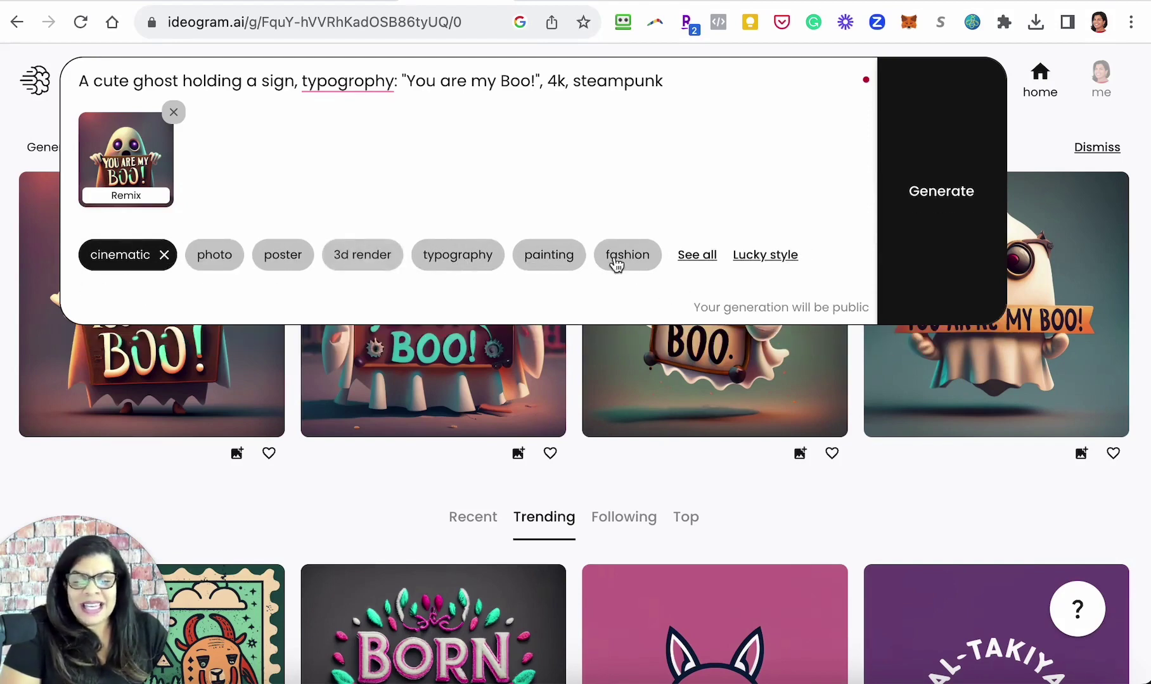
{"action": "left_click", "coordinate": [552, 261]}
{"action": "left_click", "coordinate": [941, 202]}
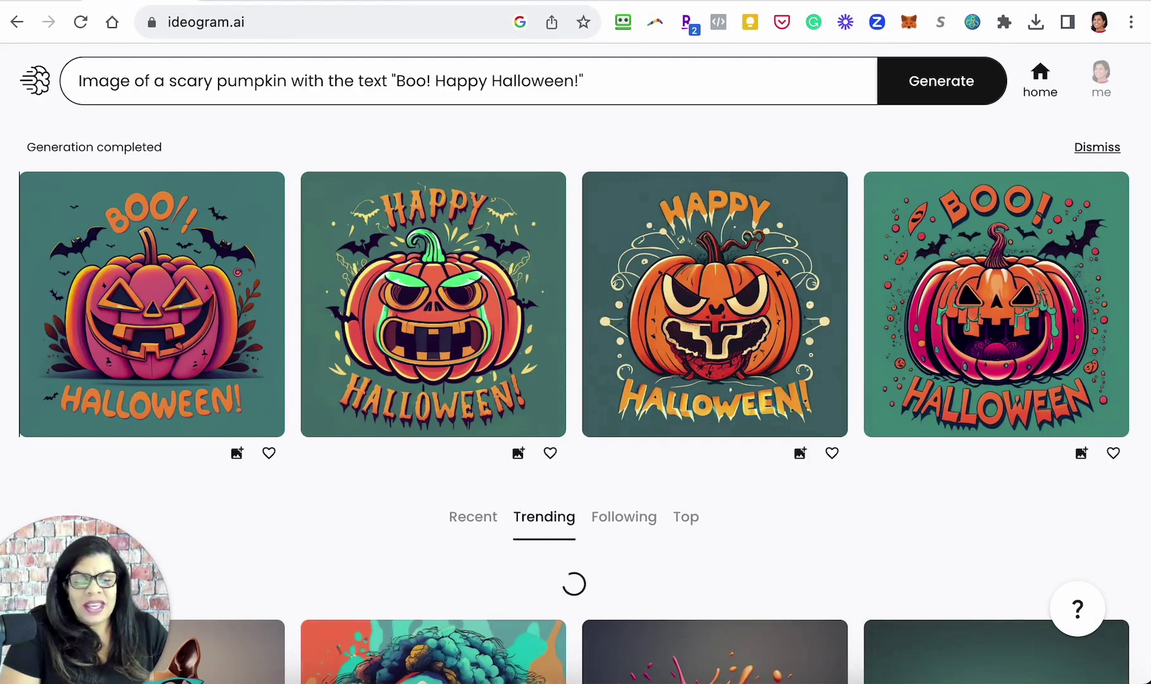
Step: Review the remixed scary pumpkin images and the remixed "I love treats!" puppy images
{"action": "scroll", "coordinate": [254, 301], "scroll_direction": "down", "scroll_amount": 2}
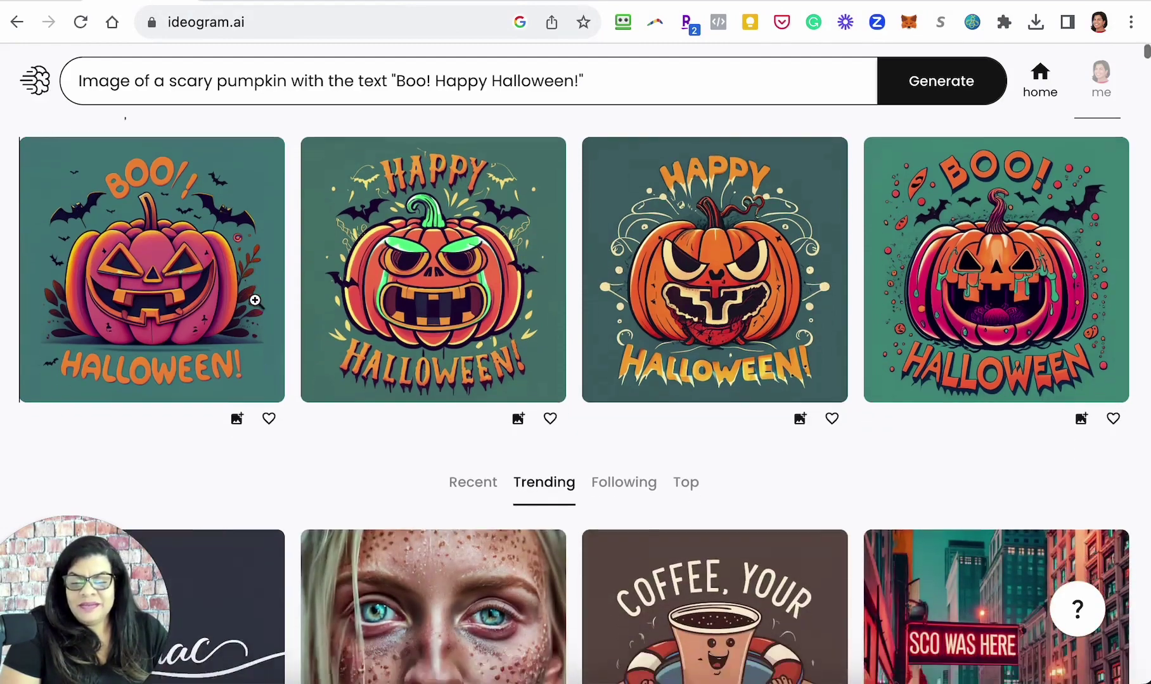
{"action": "scroll", "coordinate": [255, 300], "scroll_direction": "up", "scroll_amount": 2}
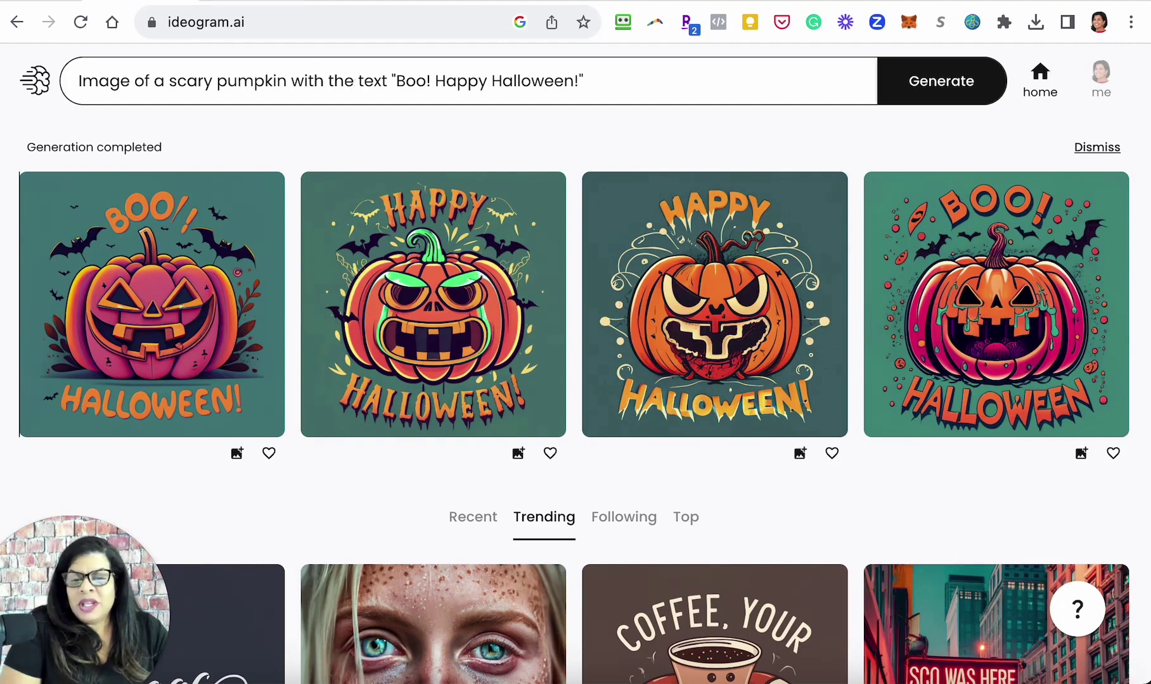
{"action": "left_click", "coordinate": [251, 2]}
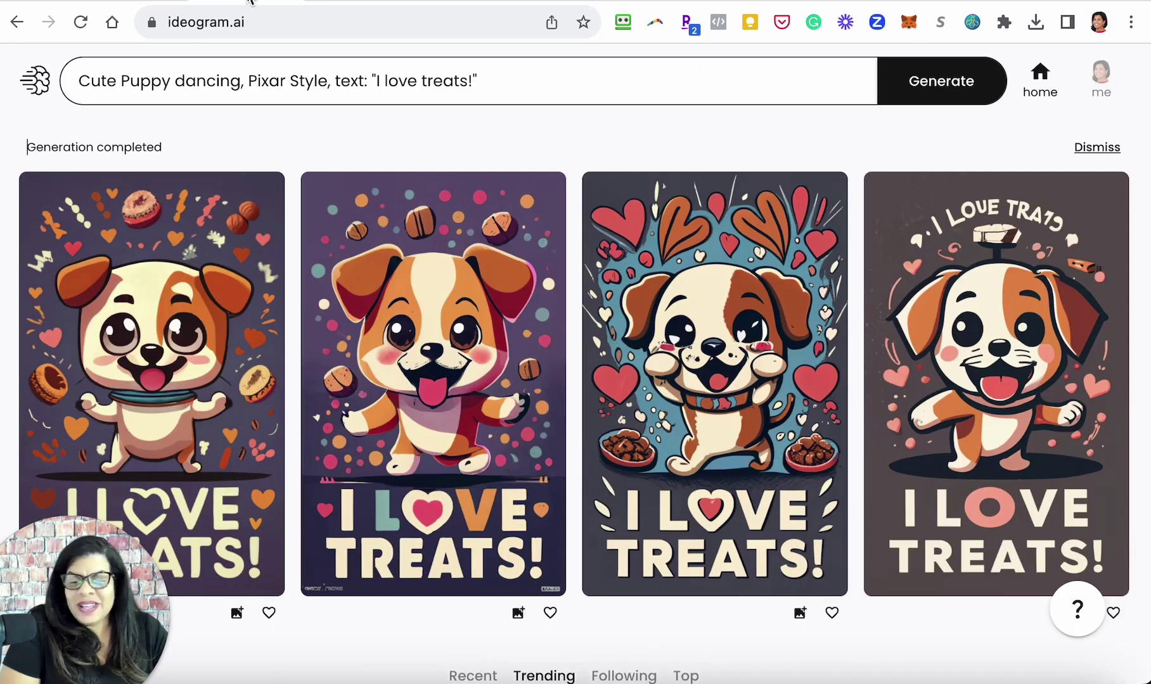
{"action": "scroll", "coordinate": [245, 306], "scroll_direction": "down", "scroll_amount": 3}
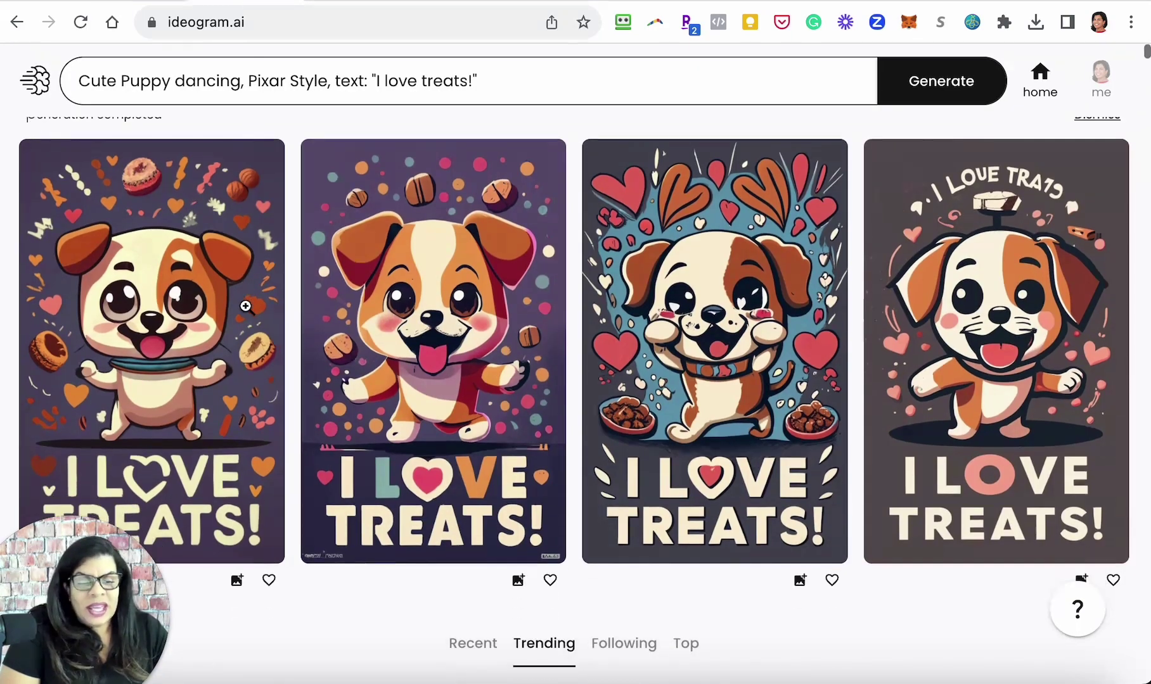
{"action": "scroll", "coordinate": [246, 306], "scroll_direction": "up", "scroll_amount": 2}
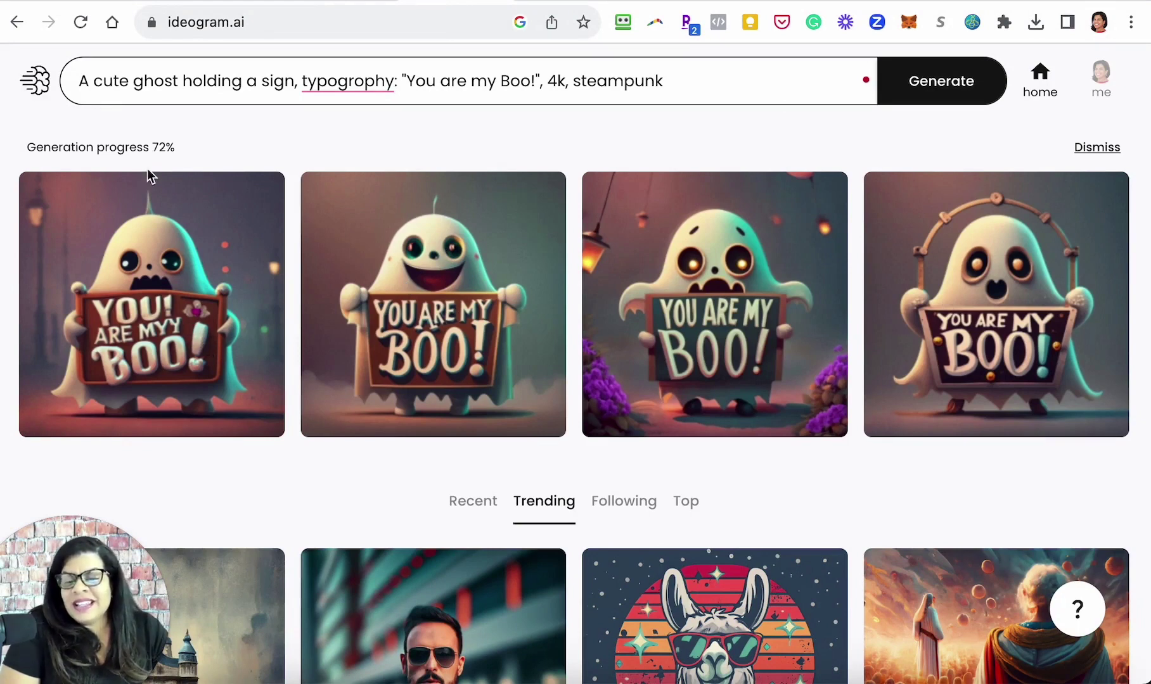
Step: Inspect the lettering on the remixed smiling ghost image up close and open the image at full size
{"action": "left_click_drag", "start_coordinate": [179, 149], "coordinate": [26, 147]}
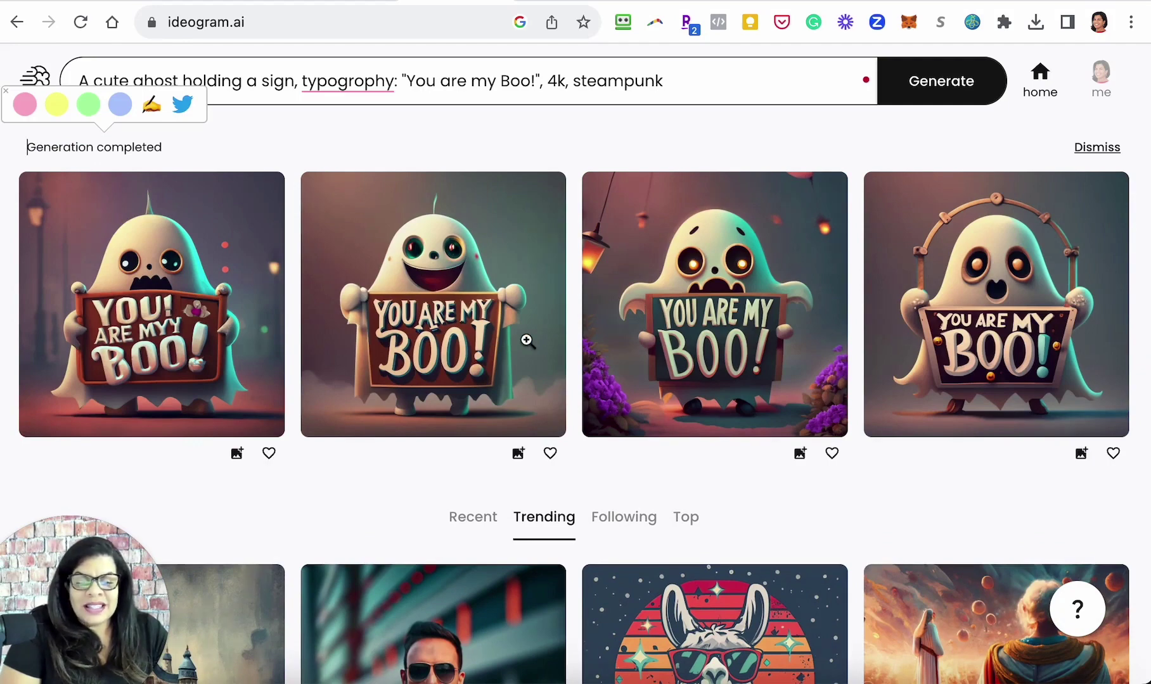
{"action": "left_click", "coordinate": [516, 325]}
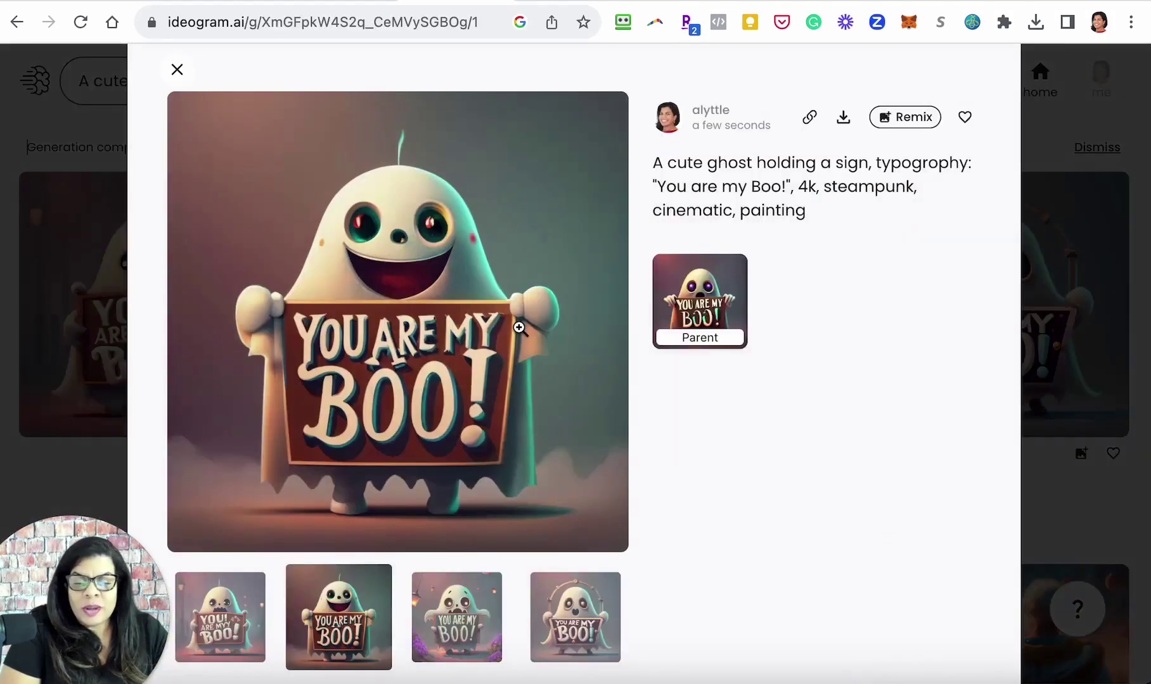
{"action": "key", "text": "ctrl+plus"}
{"action": "scroll", "coordinate": [439, 336], "scroll_direction": "up", "scroll_amount": 3}
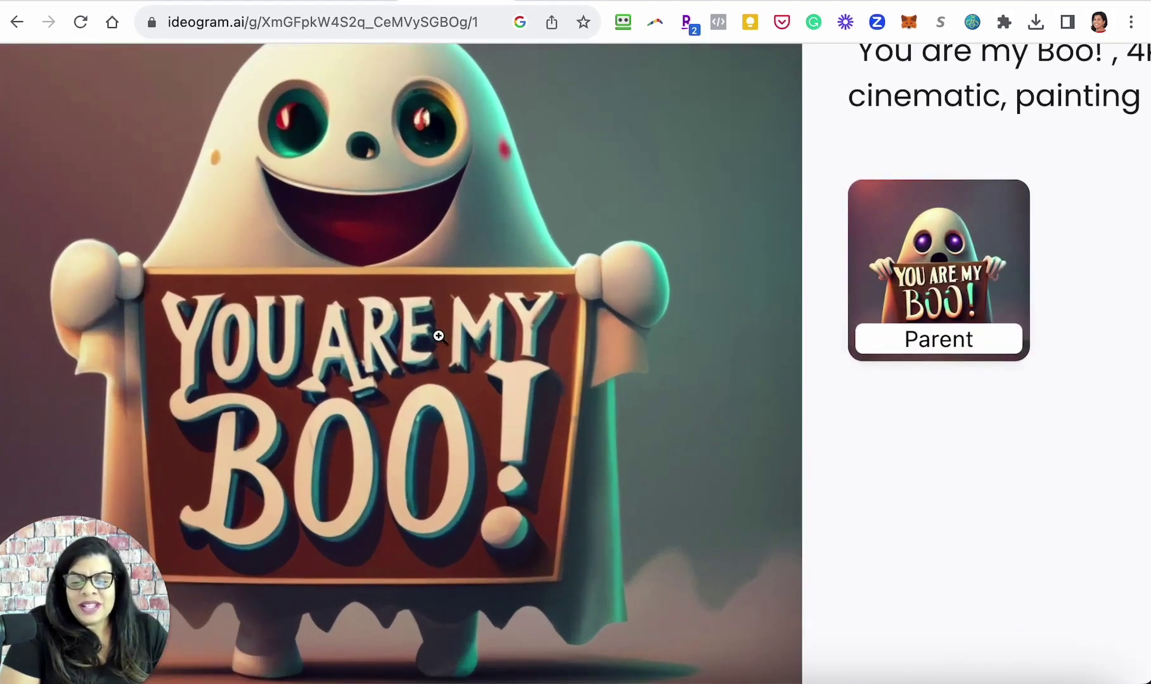
{"action": "scroll", "coordinate": [439, 336], "scroll_direction": "down", "scroll_amount": 3}
{"action": "left_click", "coordinate": [420, 328]}
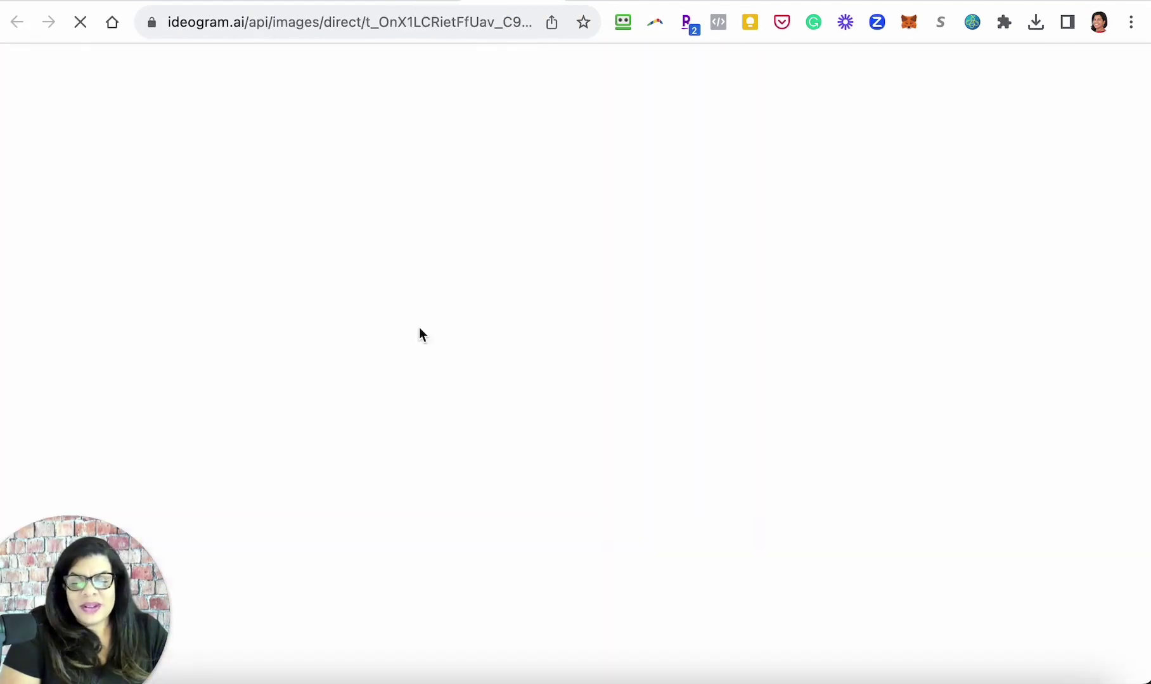
Step: Enlarge the full-size smiling ghost image to inspect it, and return it to the fitted view
{"action": "left_click", "coordinate": [560, 212]}
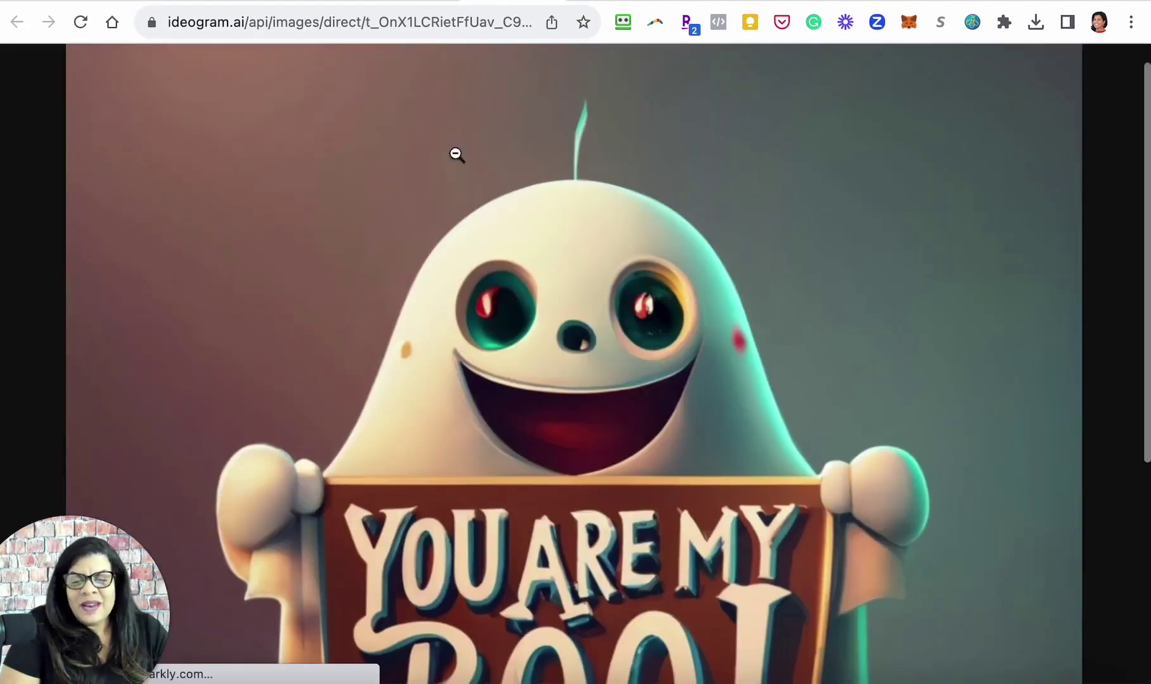
{"action": "left_click", "coordinate": [440, 216]}
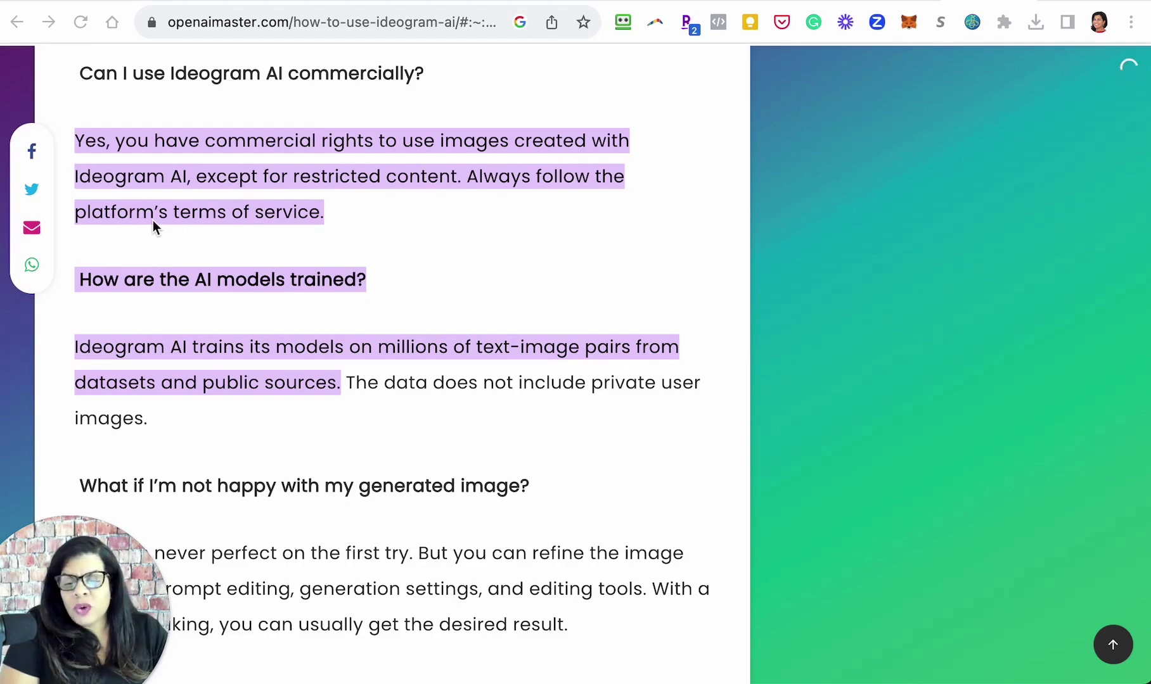
Step: Read the openaimaster.com FAQ answers on Ideogram AI's output file types and commercial use
{"action": "scroll", "coordinate": [153, 220], "scroll_direction": "down", "scroll_amount": 2}
{"action": "scroll", "coordinate": [152, 221], "scroll_direction": "up", "scroll_amount": 6}
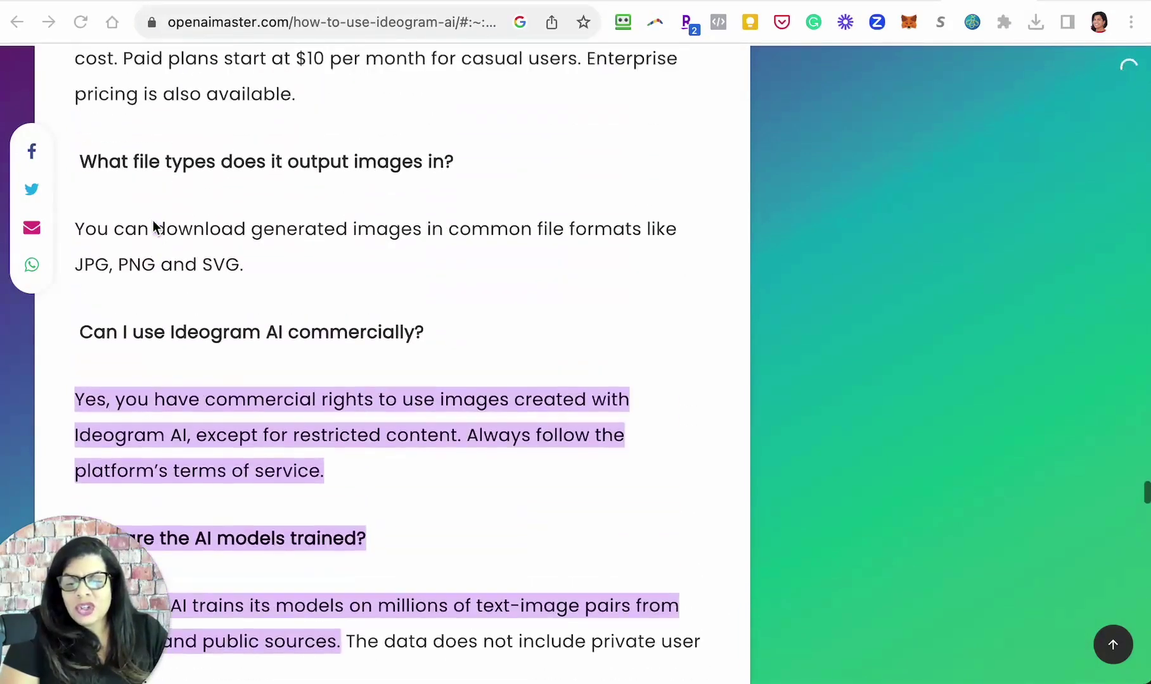
{"action": "scroll", "coordinate": [153, 221], "scroll_direction": "down", "scroll_amount": 1}
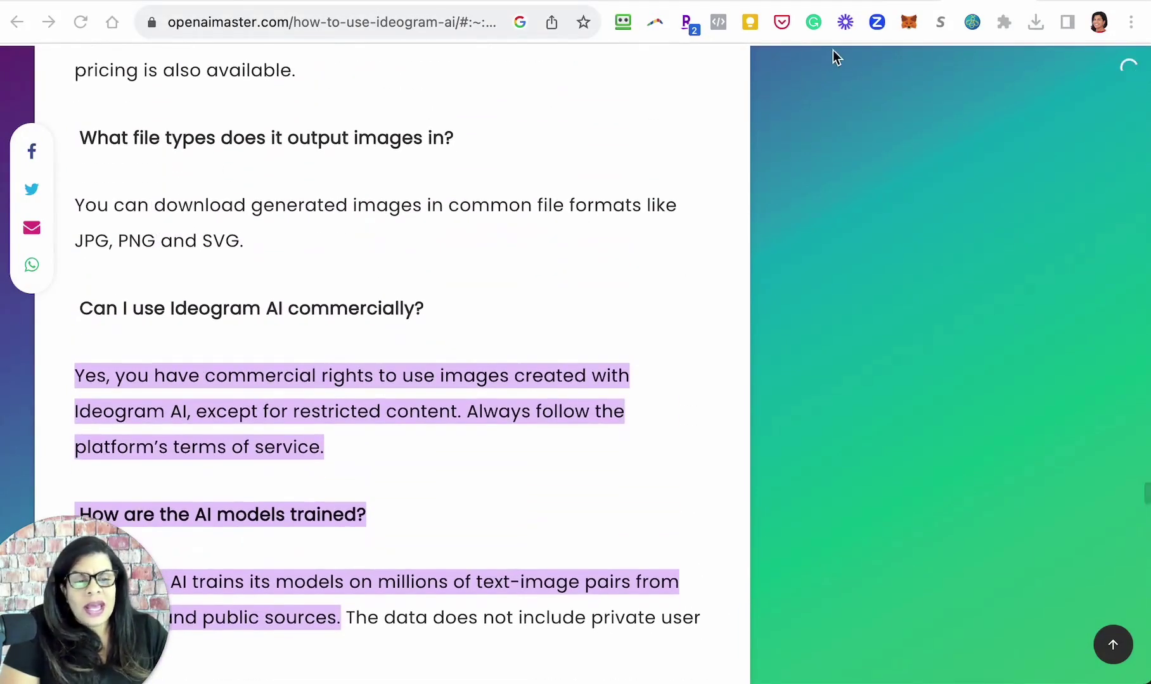
Step: Switch to Ideogram's terms of service and highlight "Your Content License Grant" in section 5.4 while reading its clause
{"action": "left_click", "coordinate": [907, 2]}
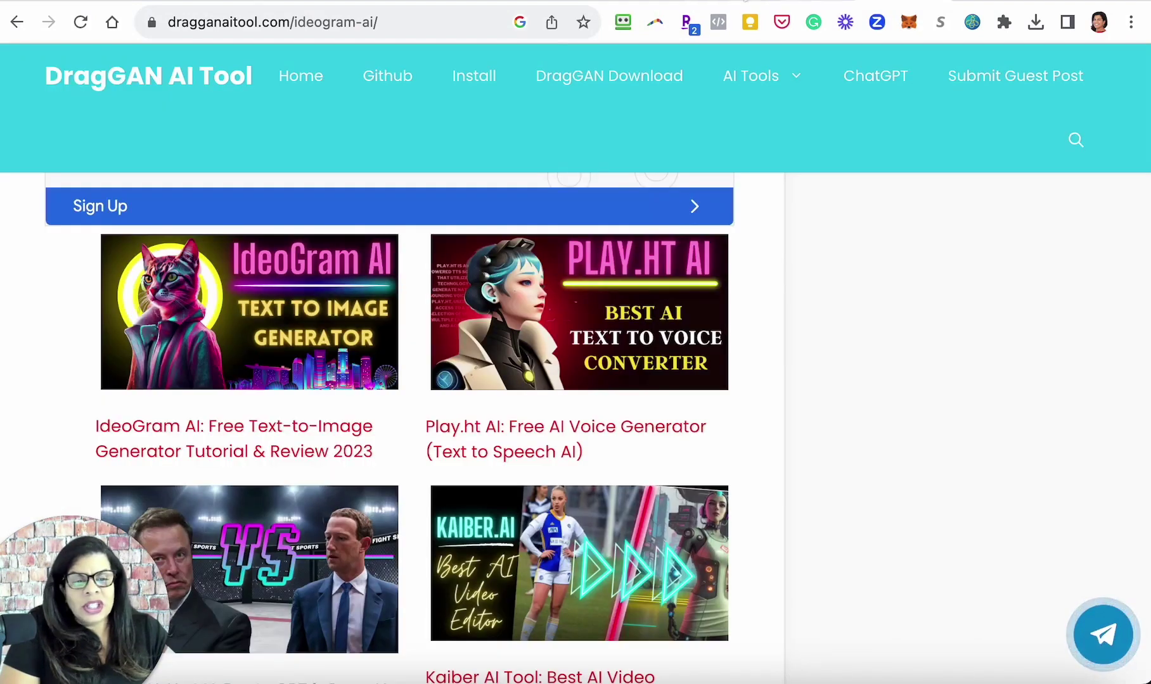
{"action": "left_click", "coordinate": [811, 1]}
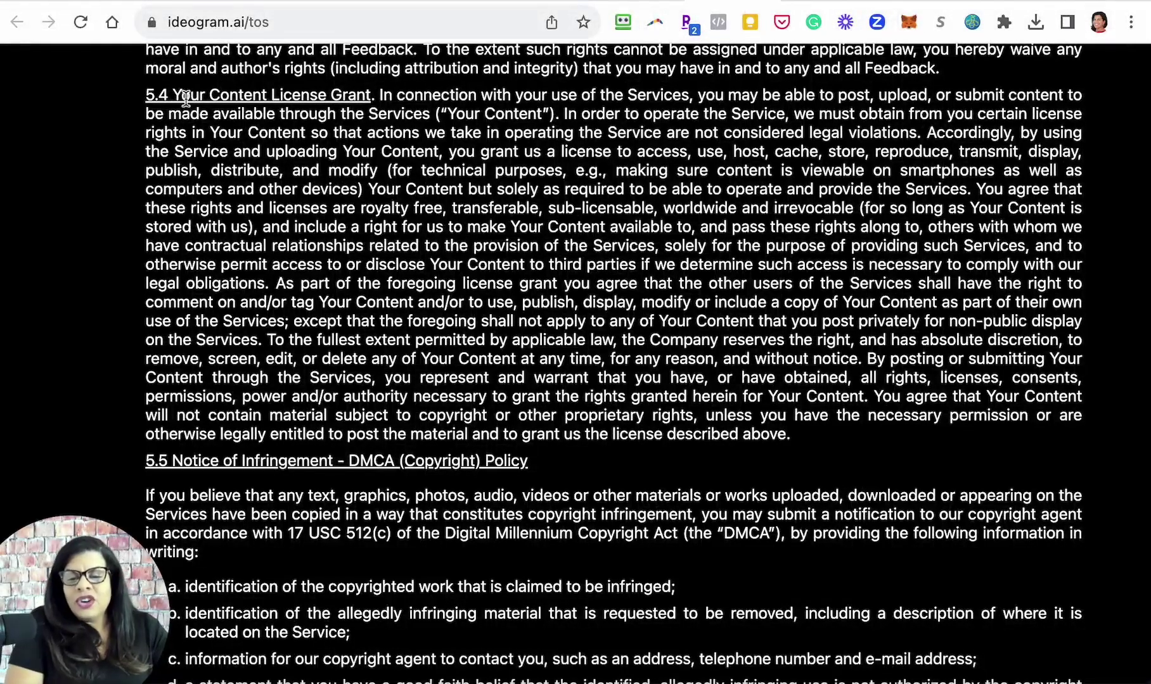
{"action": "left_click_drag", "start_coordinate": [174, 96], "coordinate": [373, 102]}
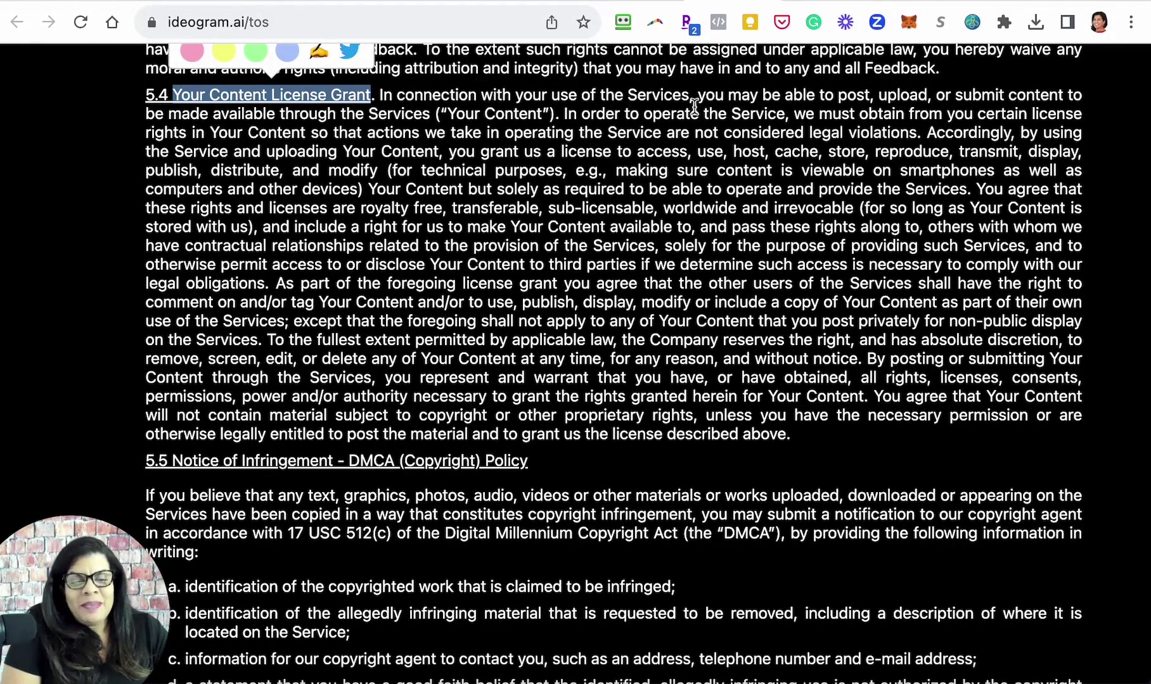
{"action": "left_click_drag", "start_coordinate": [694, 96], "coordinate": [677, 237]}
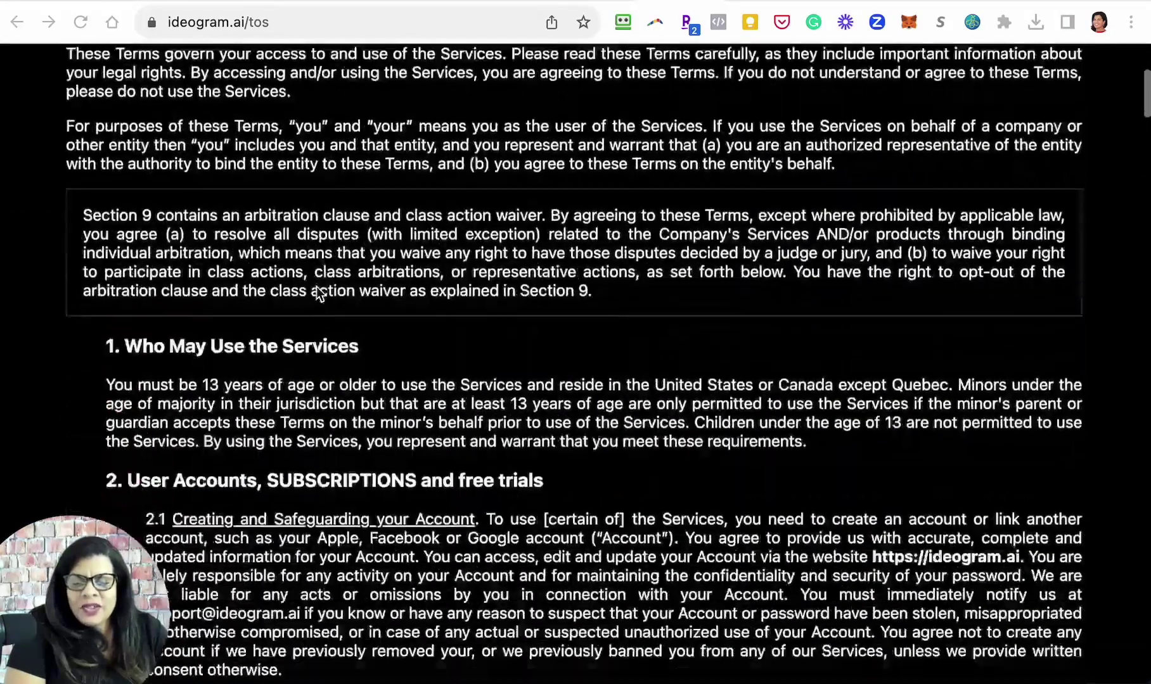
Step: Find section 4.1, Right to Use Services, and highlight "personal non-commercial use only" while reading it
{"action": "scroll", "coordinate": [319, 294], "scroll_direction": "down", "scroll_amount": 5}
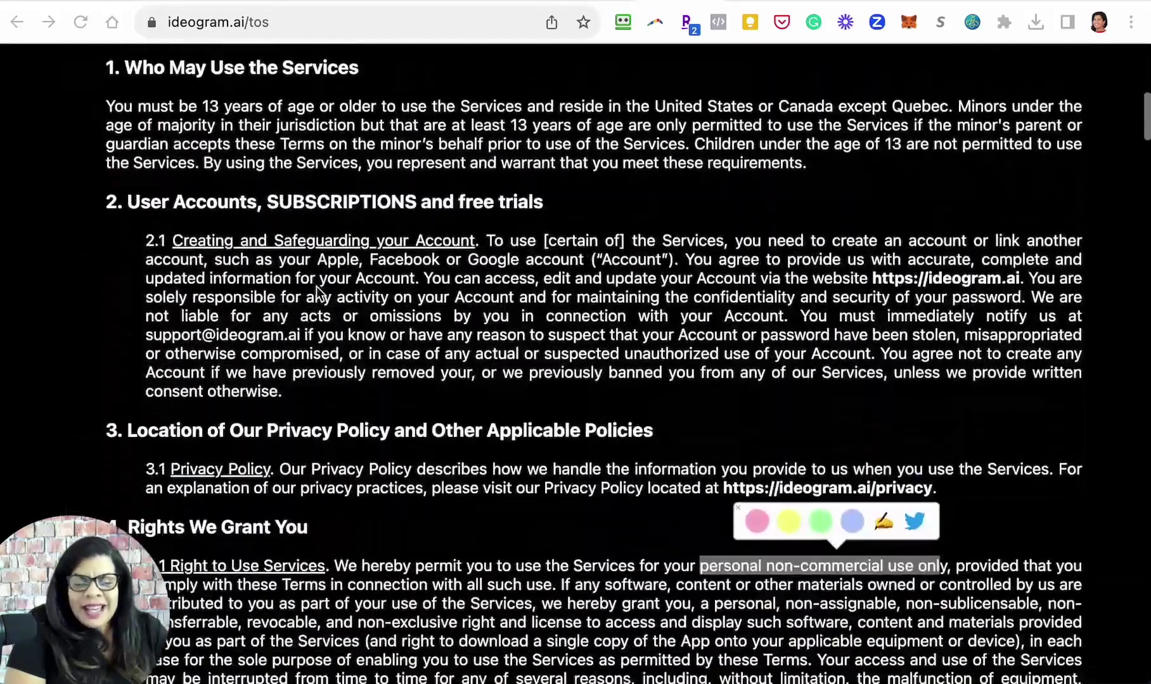
{"action": "scroll", "coordinate": [318, 293], "scroll_direction": "up", "scroll_amount": 1}
{"action": "scroll", "coordinate": [317, 289], "scroll_direction": "down", "scroll_amount": 5}
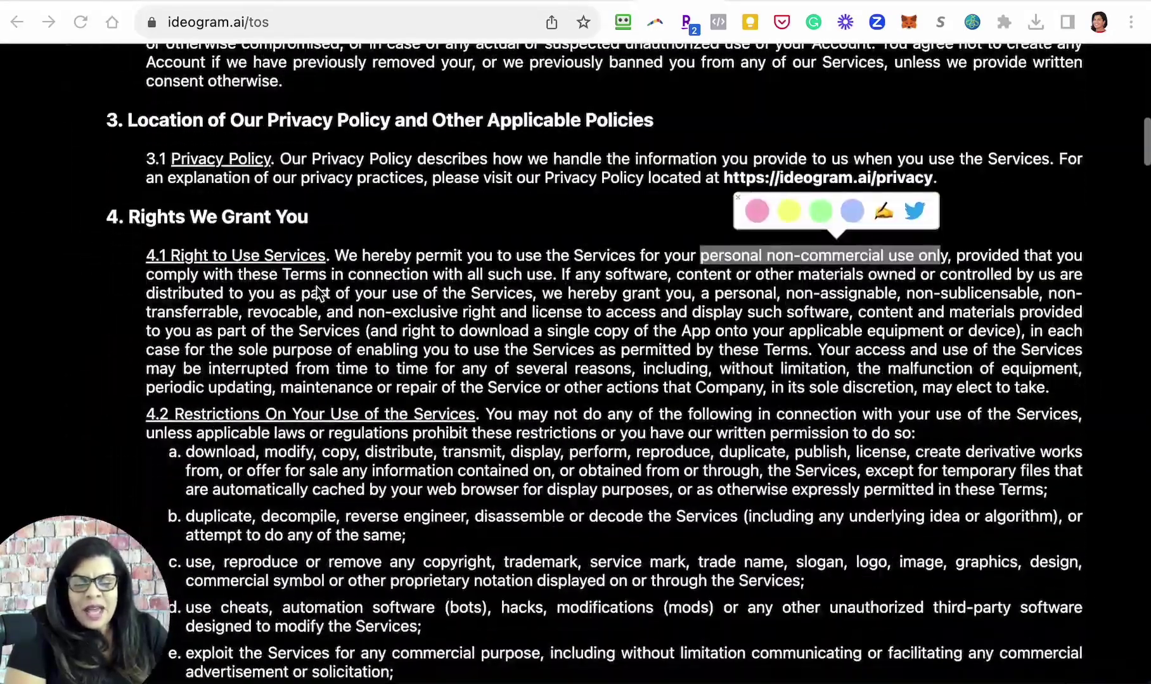
{"action": "left_click_drag", "start_coordinate": [701, 257], "coordinate": [944, 258]}
{"action": "left_click", "coordinate": [945, 258]}
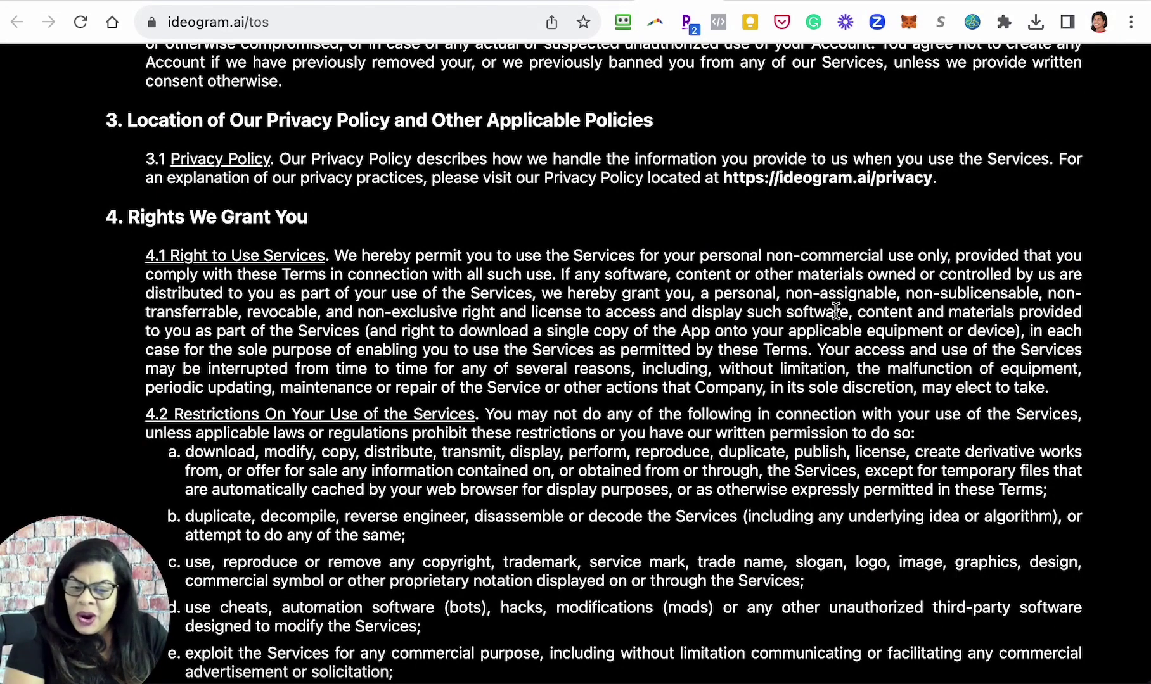
Step: Examine the terms of service from the section 4.2 usage restrictions through section 5, Ownership and Content
{"action": "scroll", "coordinate": [836, 311], "scroll_direction": "down", "scroll_amount": 5}
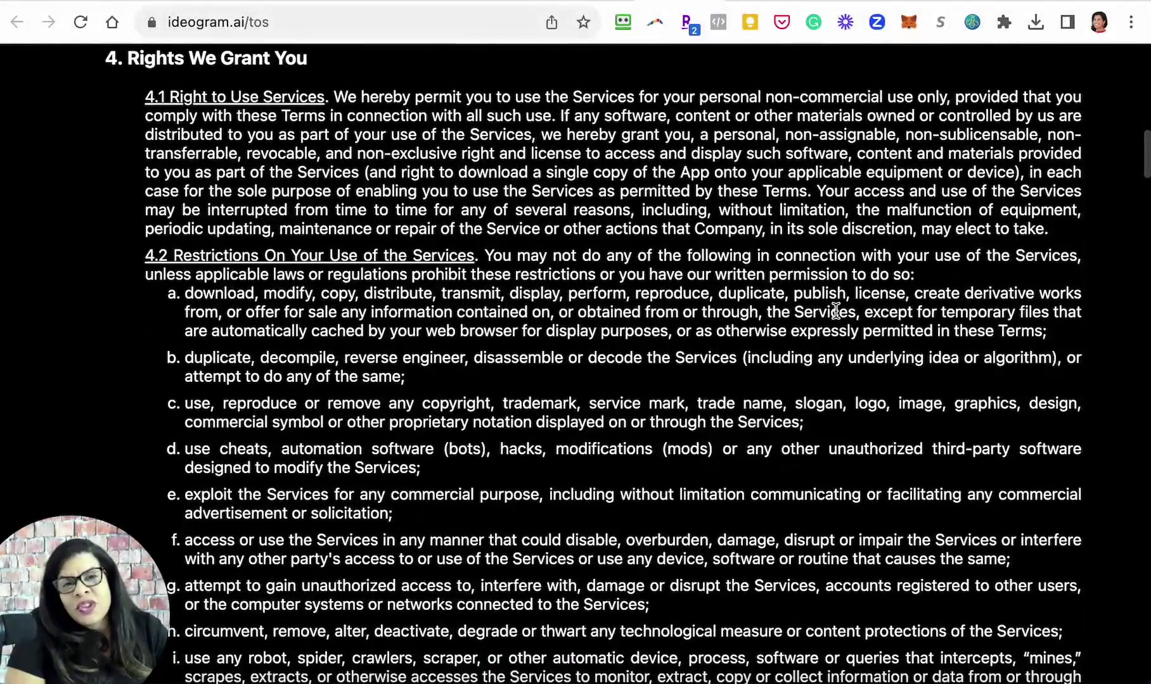
{"action": "scroll", "coordinate": [835, 311], "scroll_direction": "up", "scroll_amount": 1}
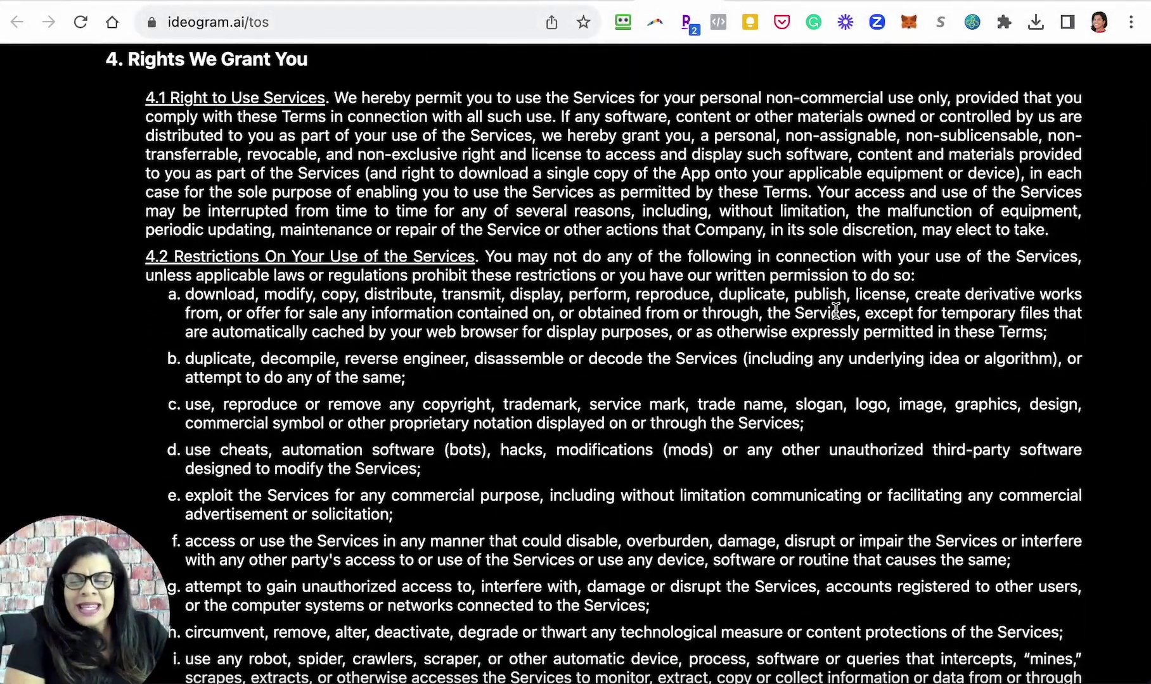
{"action": "scroll", "coordinate": [835, 311], "scroll_direction": "down", "scroll_amount": 15}
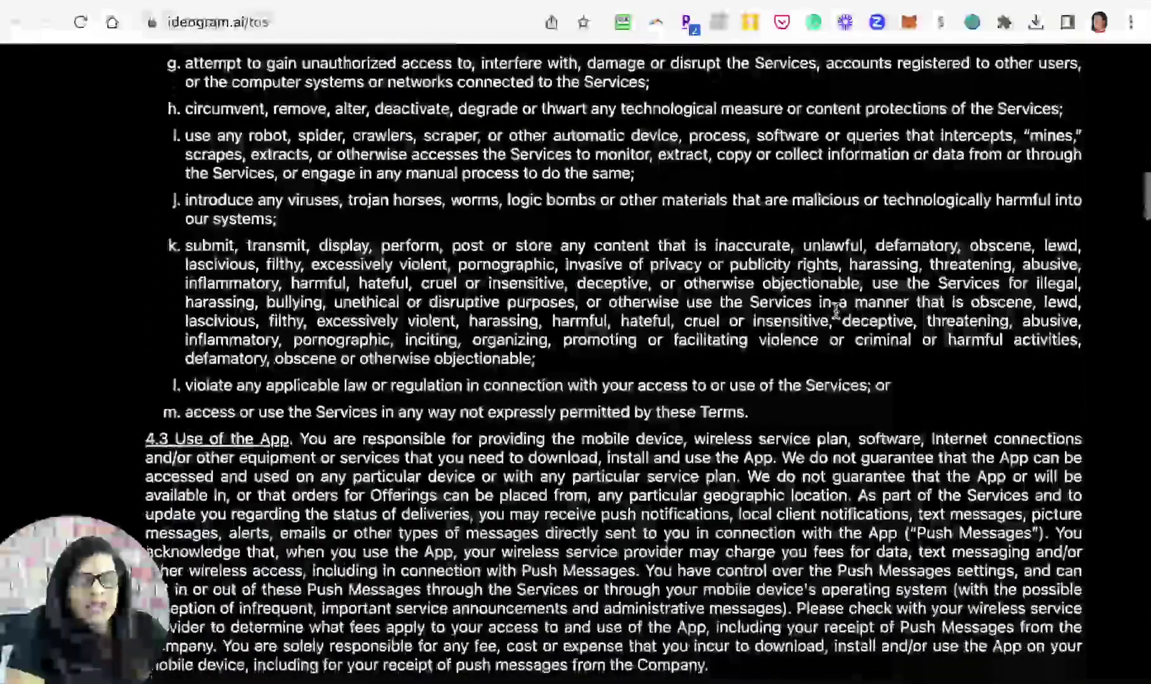
{"action": "scroll", "coordinate": [835, 310], "scroll_direction": "down", "scroll_amount": 6}
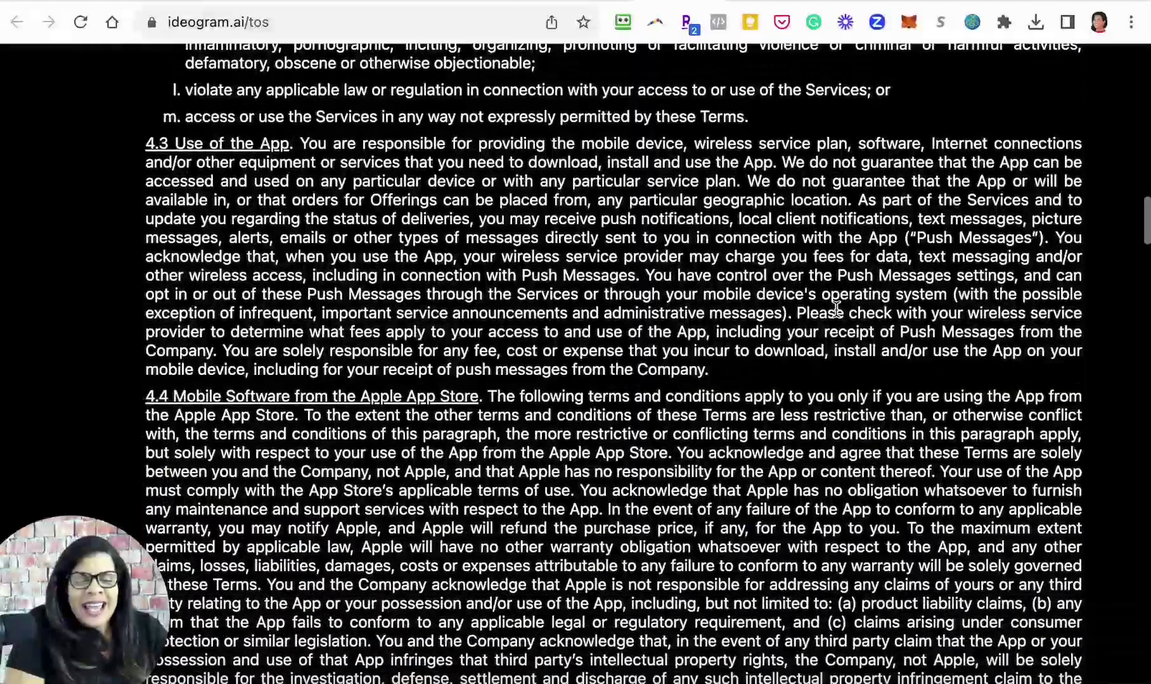
{"action": "scroll", "coordinate": [835, 307], "scroll_direction": "down", "scroll_amount": 20}
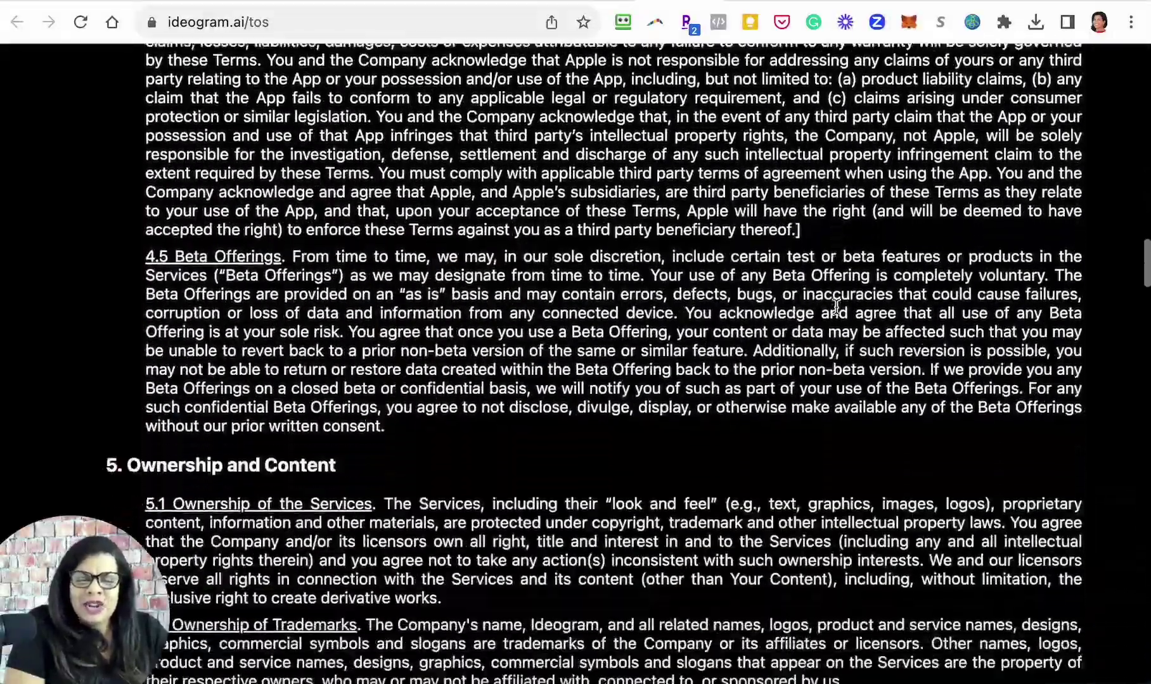
{"action": "scroll", "coordinate": [835, 308], "scroll_direction": "down", "scroll_amount": 20}
{"action": "scroll", "coordinate": [836, 308], "scroll_direction": "up", "scroll_amount": 20}
{"action": "scroll", "coordinate": [836, 307], "scroll_direction": "up", "scroll_amount": 5}
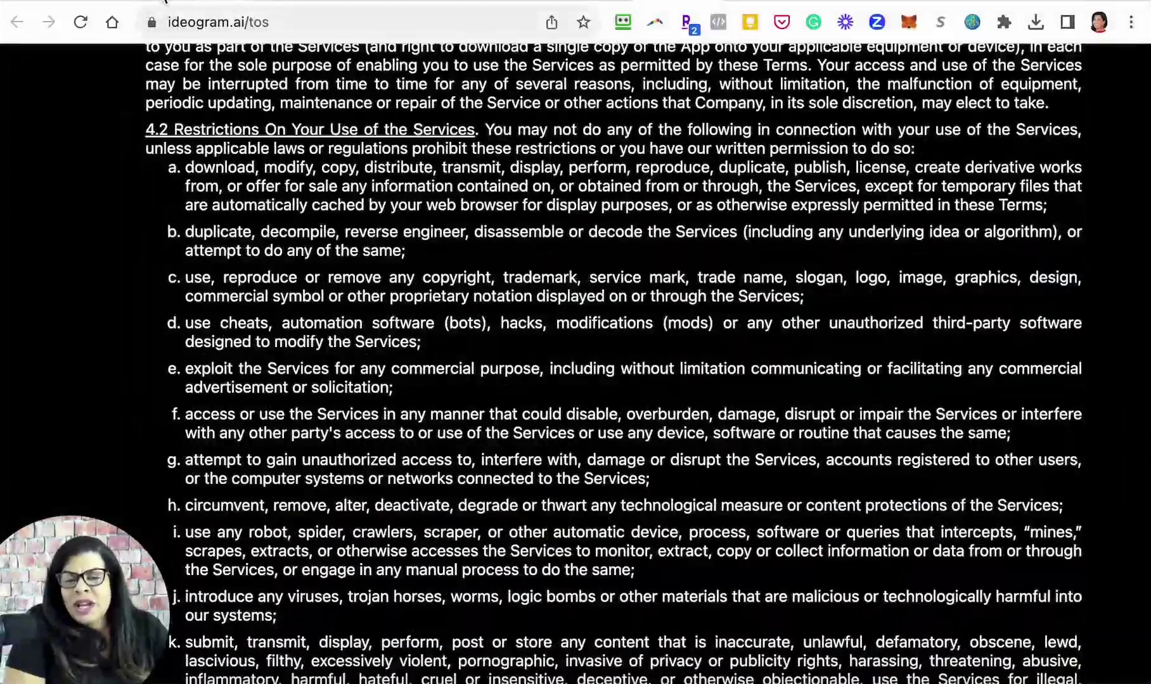
Step: Return to the generated dancing cat images, the remixed smiling ghost's details and its full-size image
{"action": "left_click", "coordinate": [186, 2]}
{"action": "left_click", "coordinate": [211, 2]}
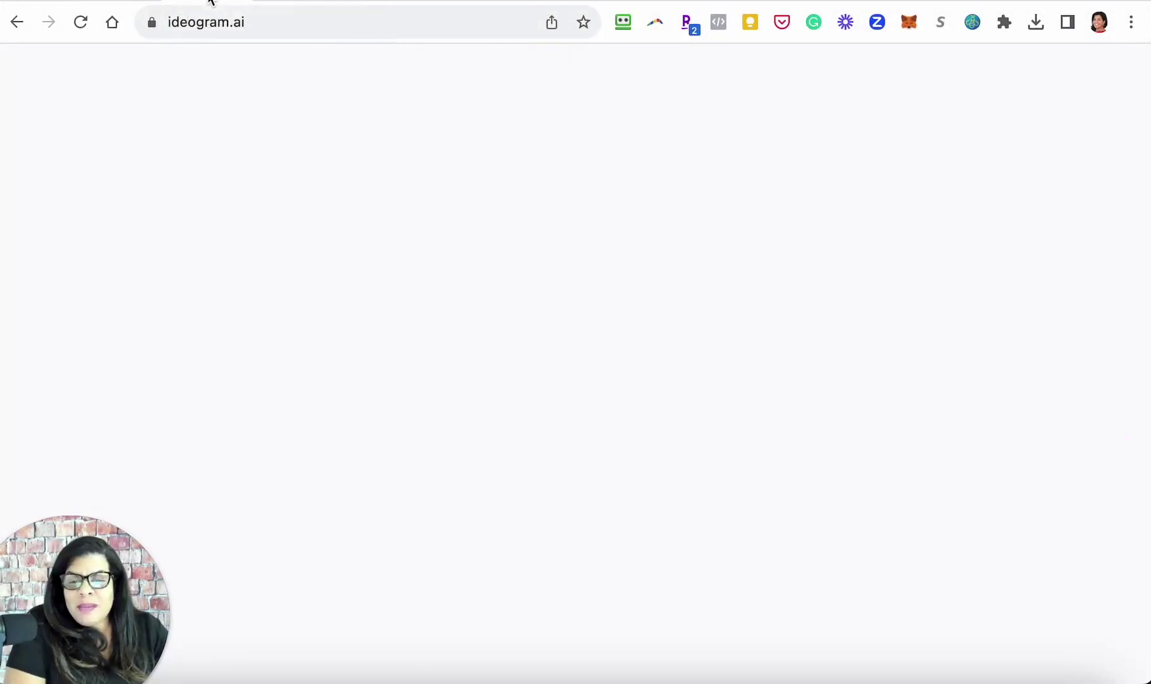
{"action": "left_click", "coordinate": [323, 3]}
{"action": "left_click", "coordinate": [368, 1]}
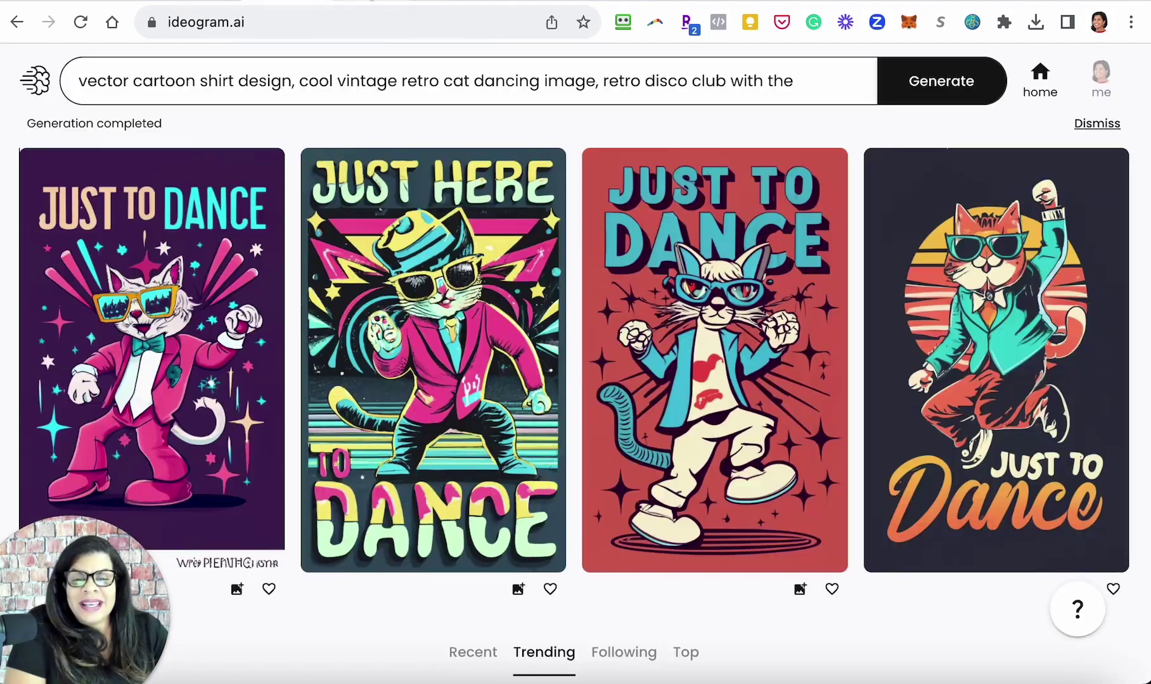
{"action": "left_click", "coordinate": [412, 2]}
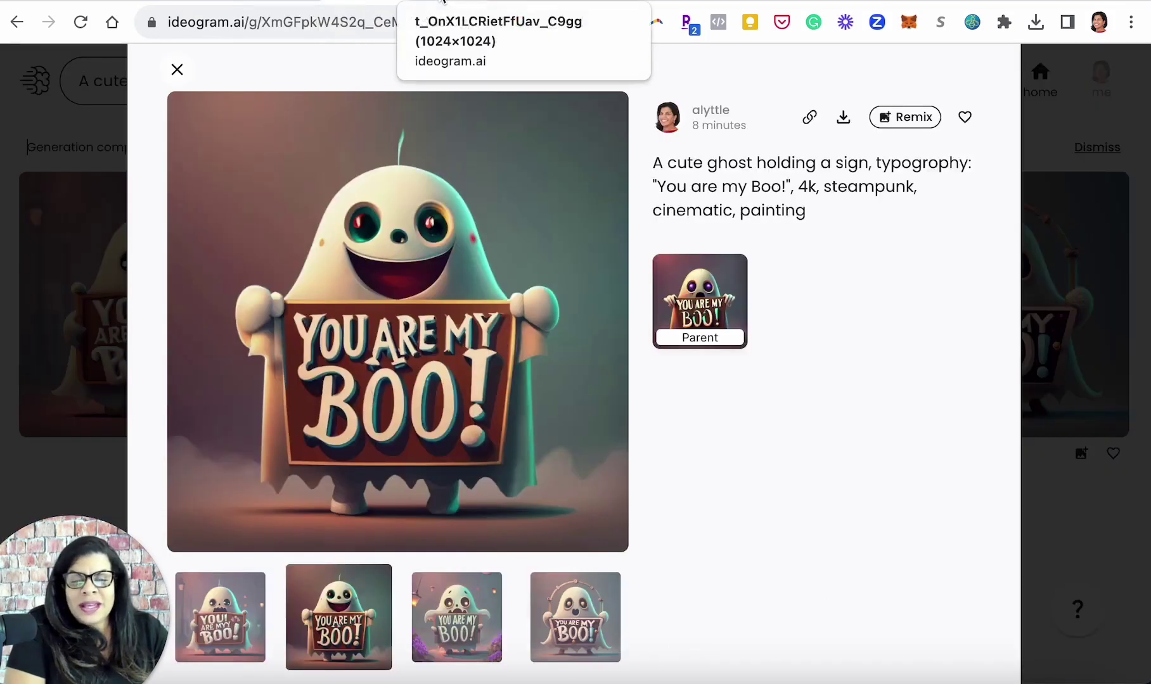
{"action": "left_click", "coordinate": [444, 2]}
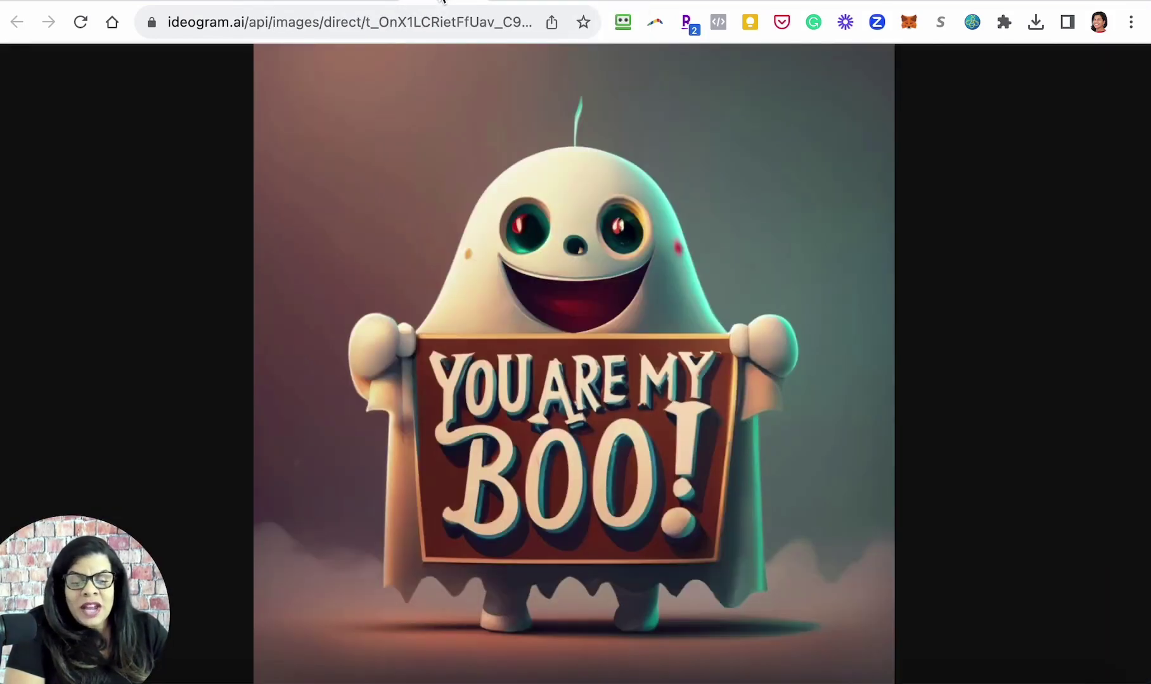